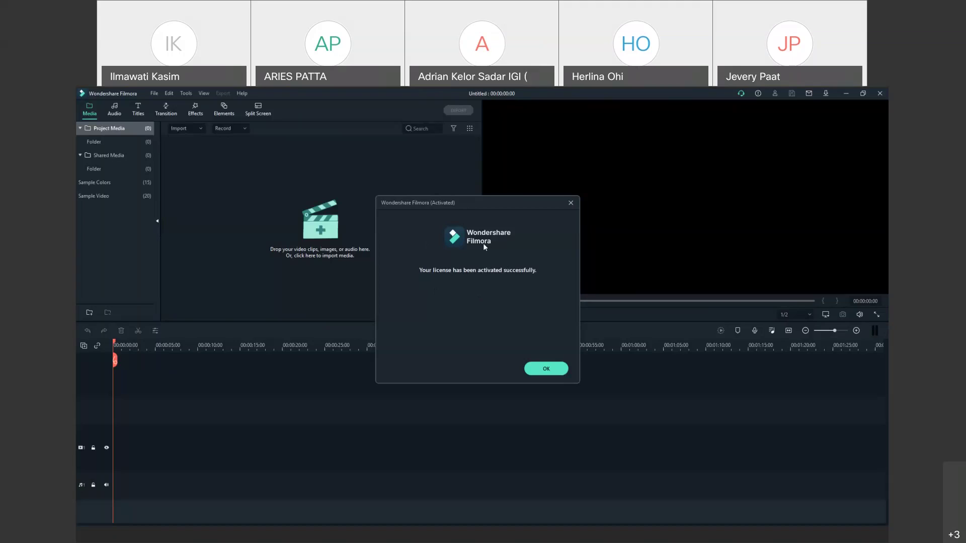
# Dismiss the licence activation message.
pyautogui.click(545, 367)
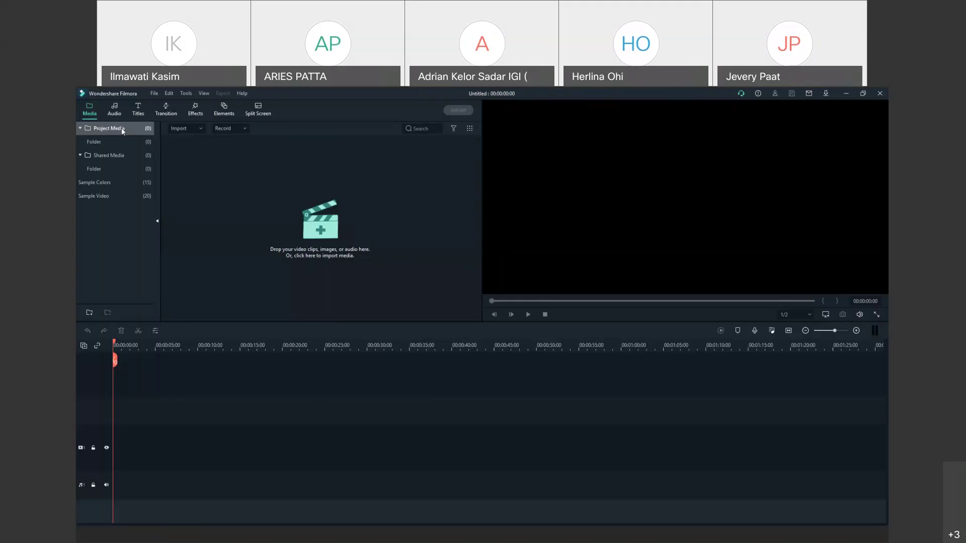
# Switch the interface appearance to Light Mode in the preferences.
pyautogui.click(153, 93)
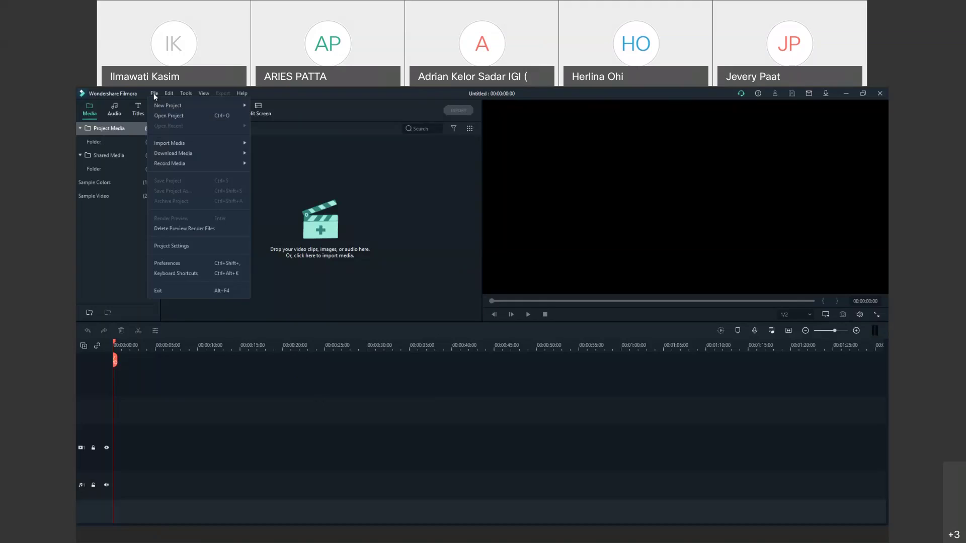
pyautogui.click(176, 265)
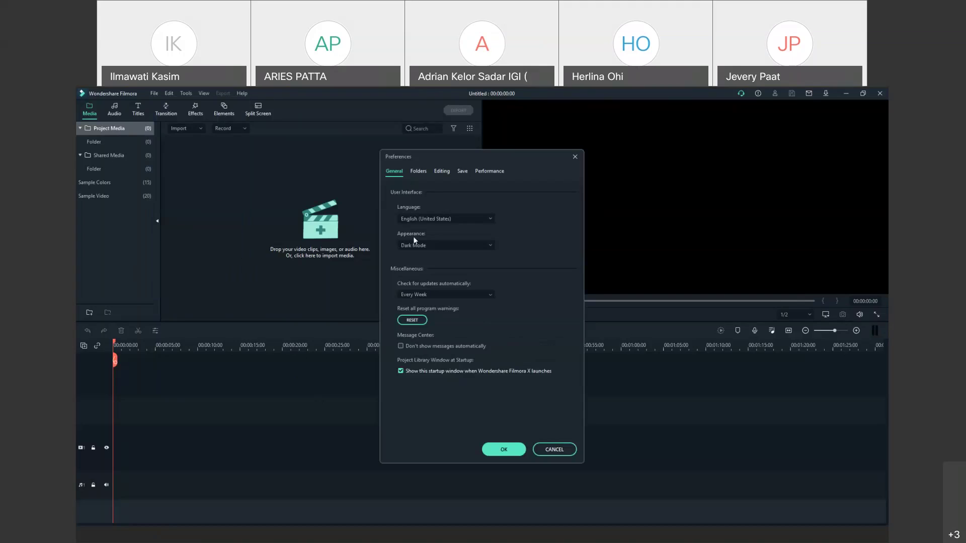
pyautogui.click(480, 247)
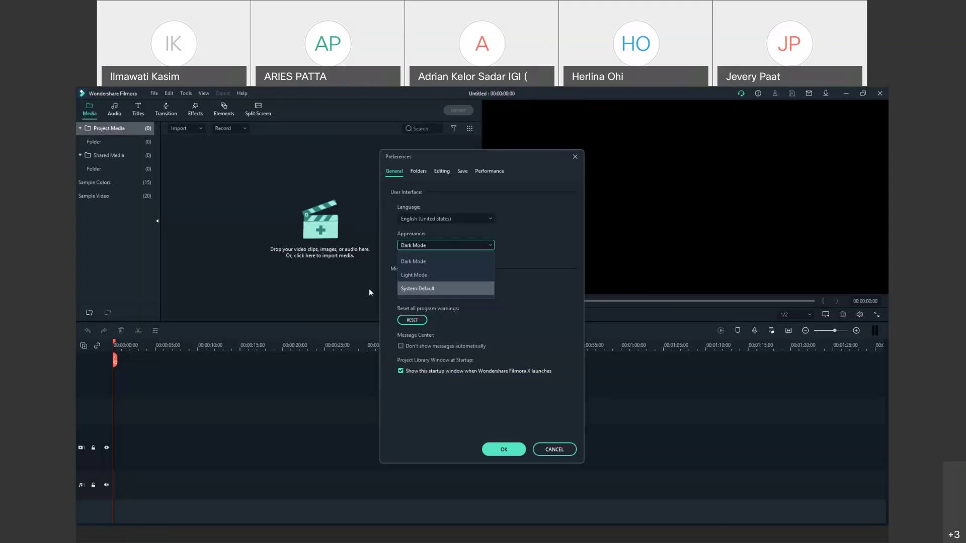
pyautogui.click(417, 276)
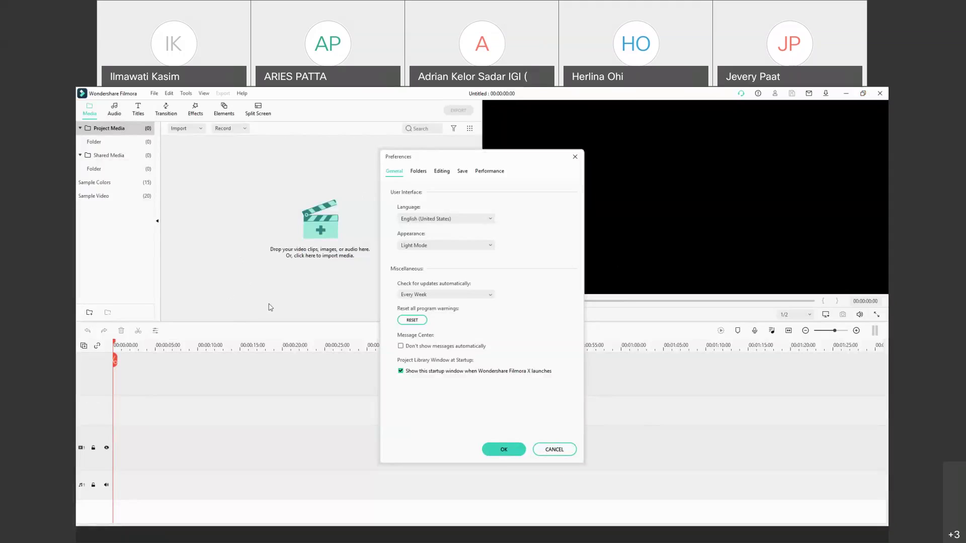
pyautogui.click(494, 450)
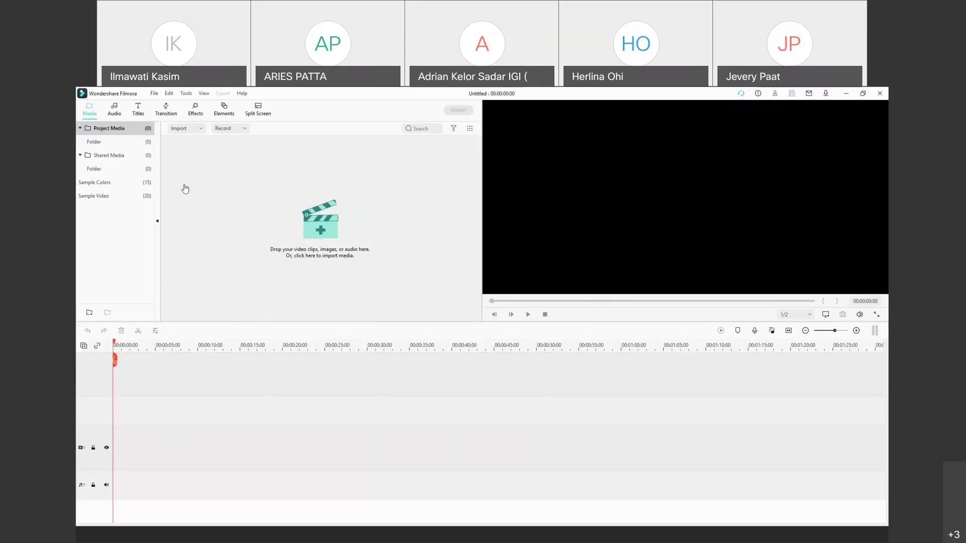
pyautogui.click(155, 94)
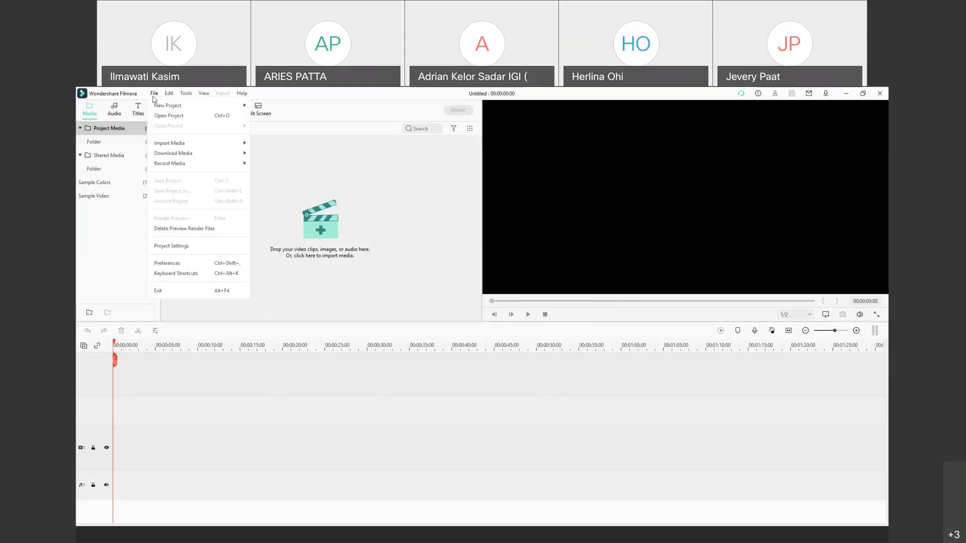
pyautogui.click(173, 246)
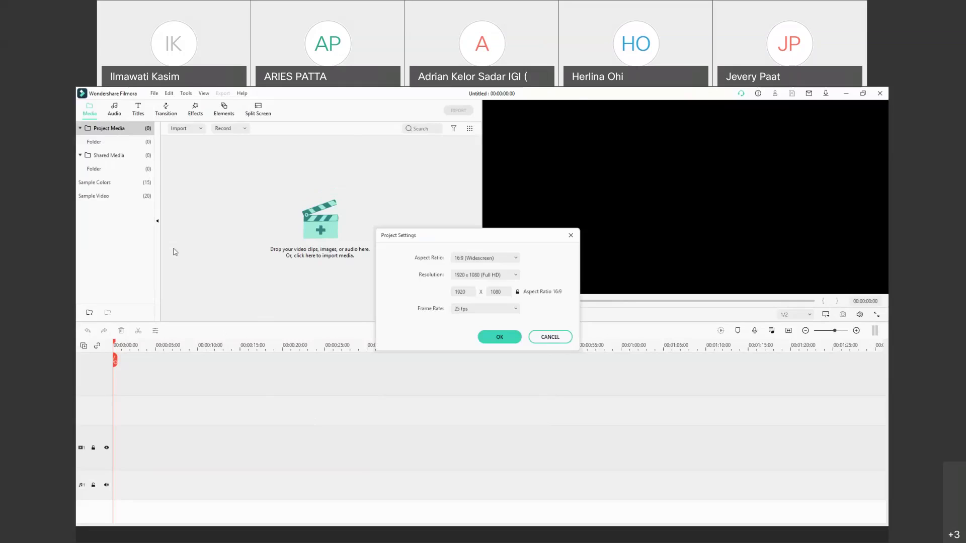
pyautogui.click(550, 337)
# Set the interface appearance back to Dark Mode in the preferences.
pyautogui.click(154, 93)
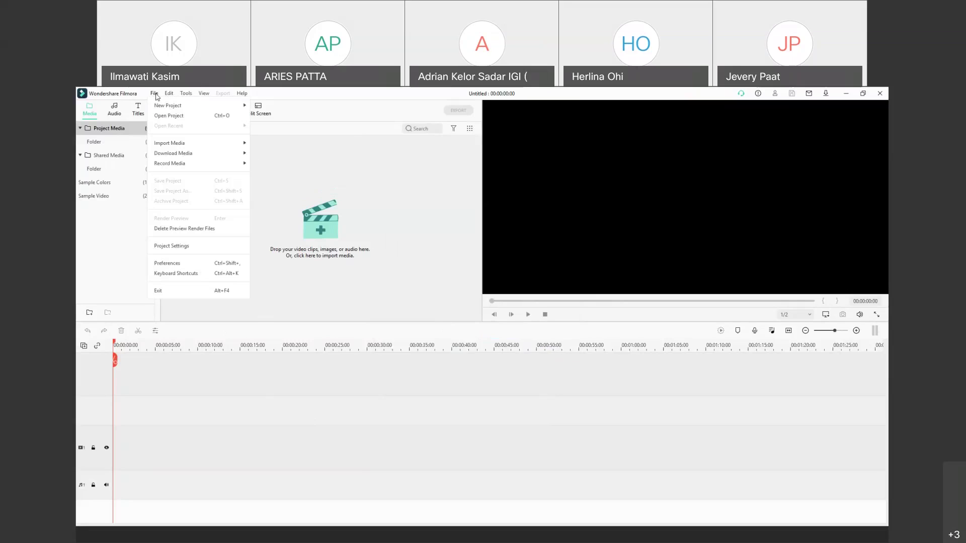
pyautogui.click(168, 264)
pyautogui.click(432, 246)
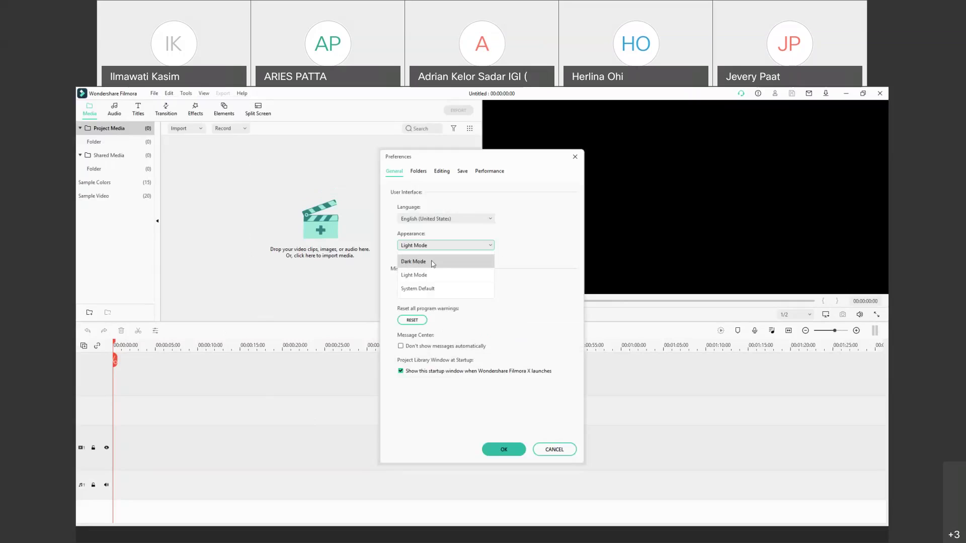
pyautogui.click(433, 262)
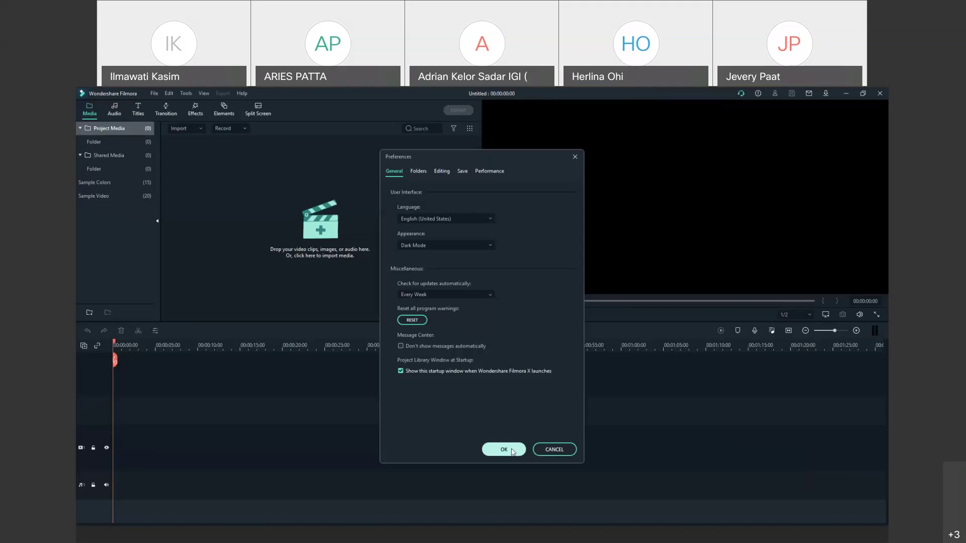
pyautogui.click(504, 450)
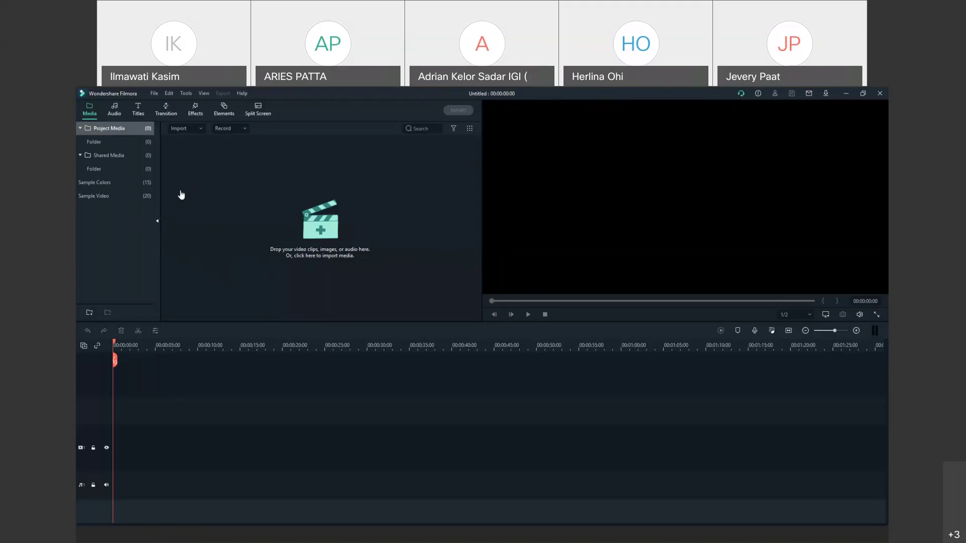
# Browse the sample videos and add the Travel 02 clip to the start of the video track.
pyautogui.click(103, 196)
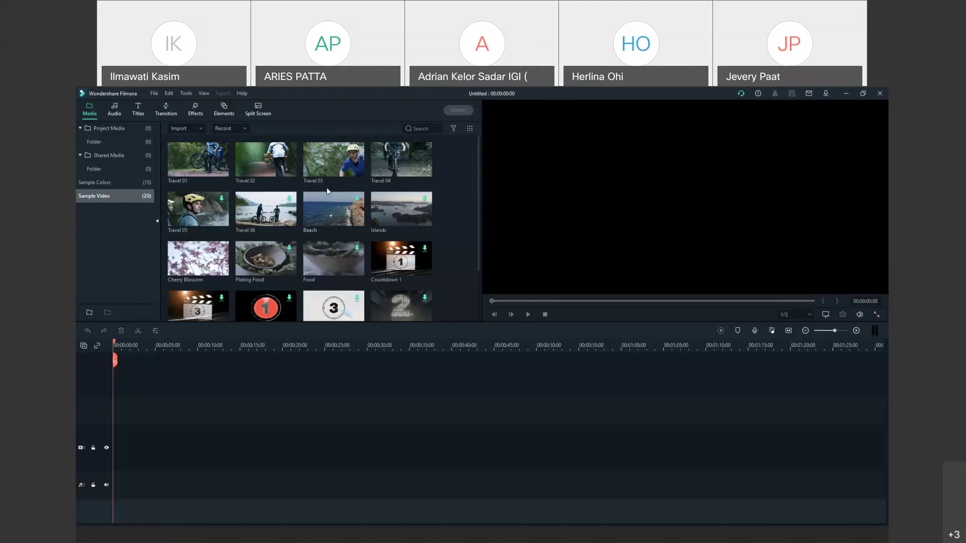
pyautogui.scroll(-1, 269, 213)
pyautogui.scroll(1, 268, 214)
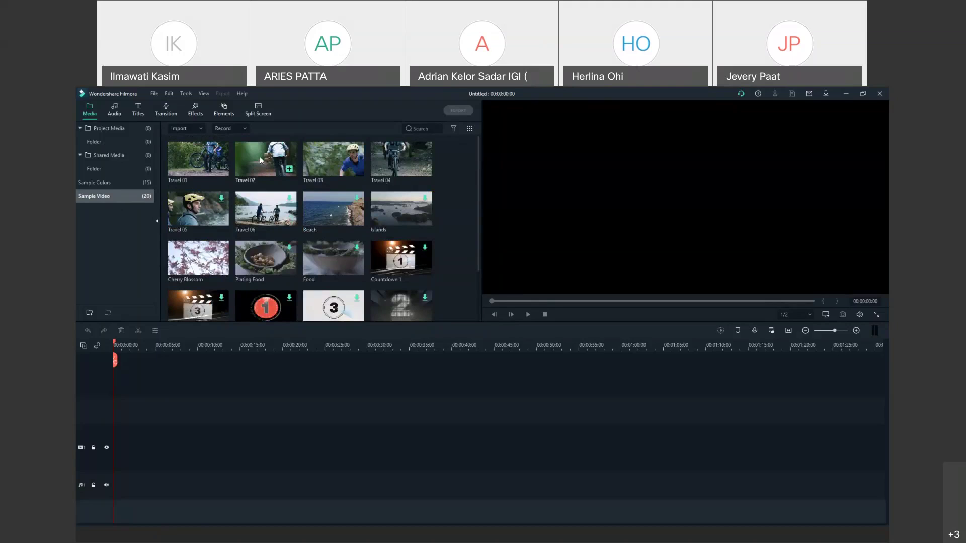
pyautogui.click(290, 169)
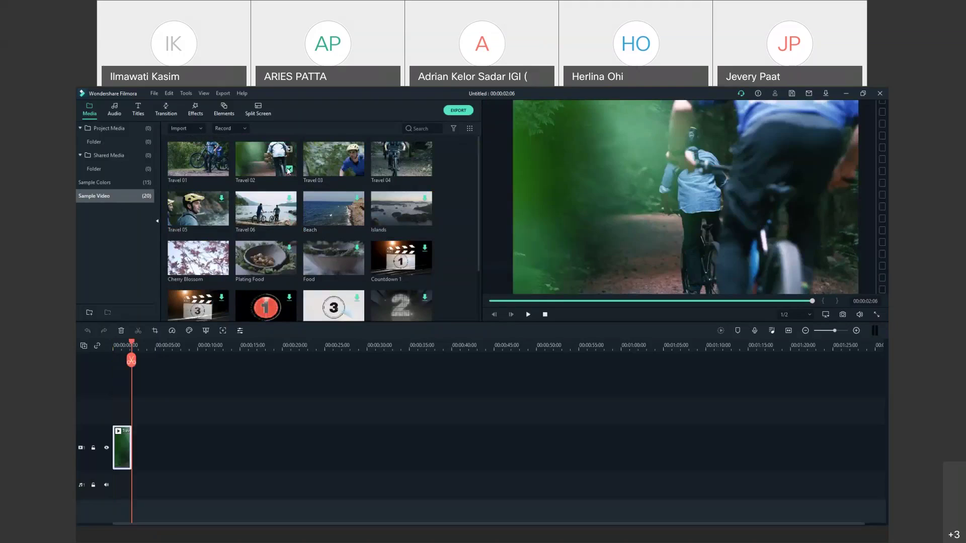
pyautogui.click(198, 460)
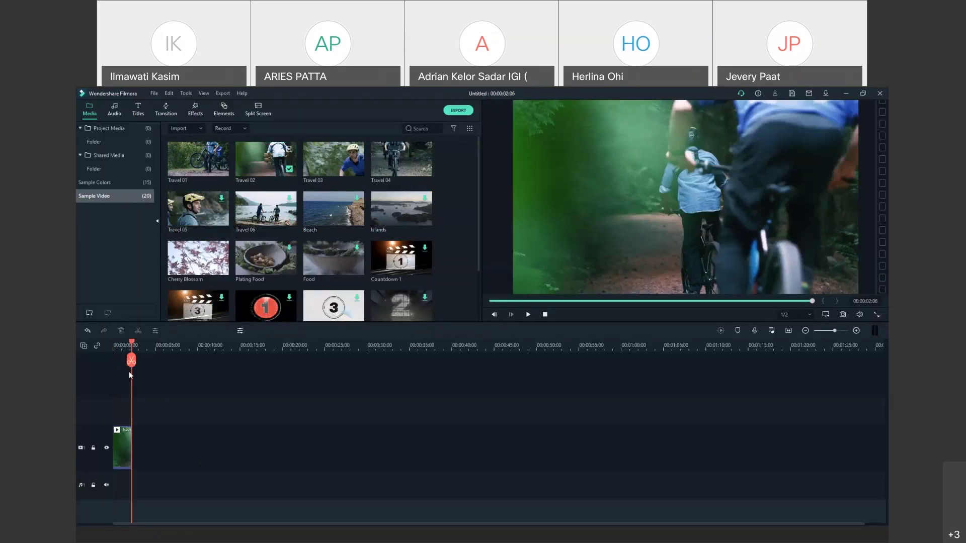
# Play the Travel 02 clip from its start and return the playhead to the beginning.
pyautogui.click(115, 344)
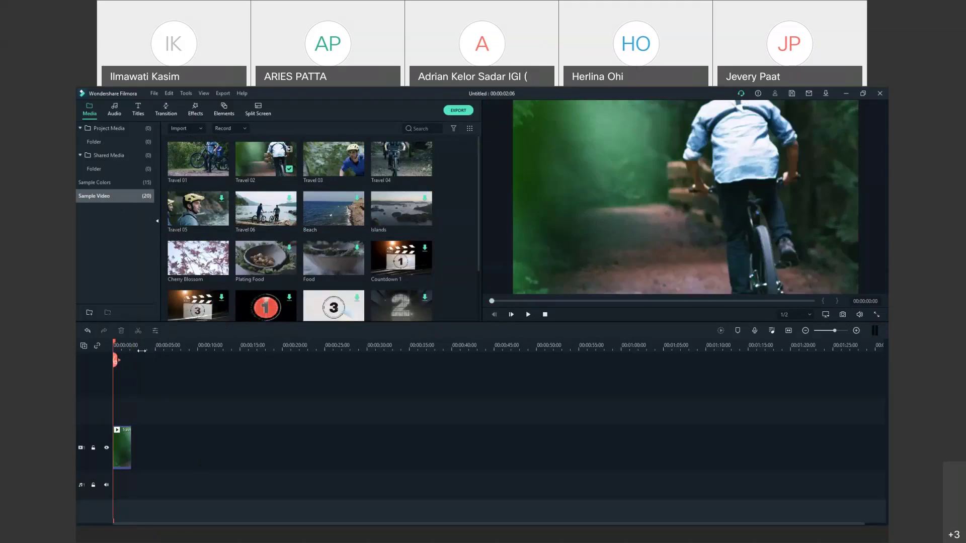
pyautogui.click(528, 314)
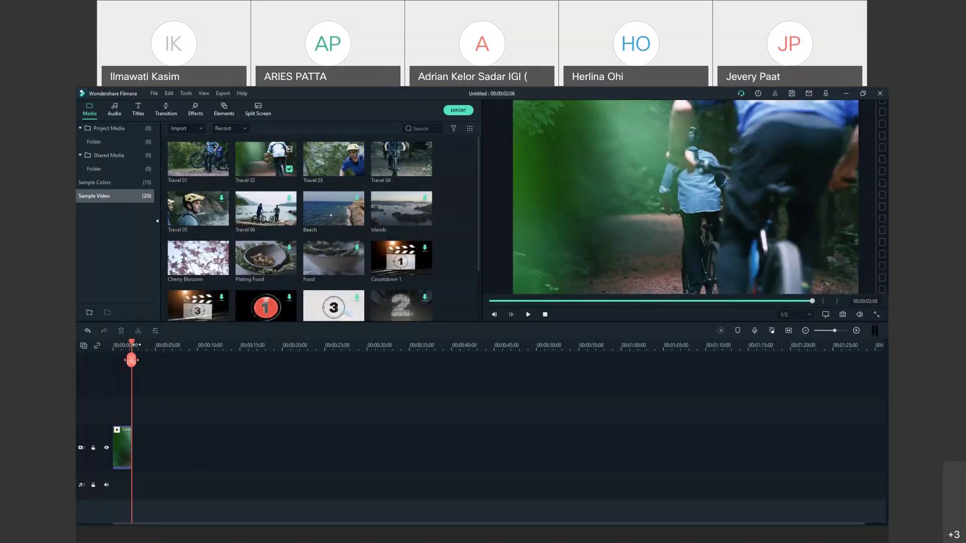
pyautogui.moveTo(134, 345); pyautogui.dragTo(113, 344)
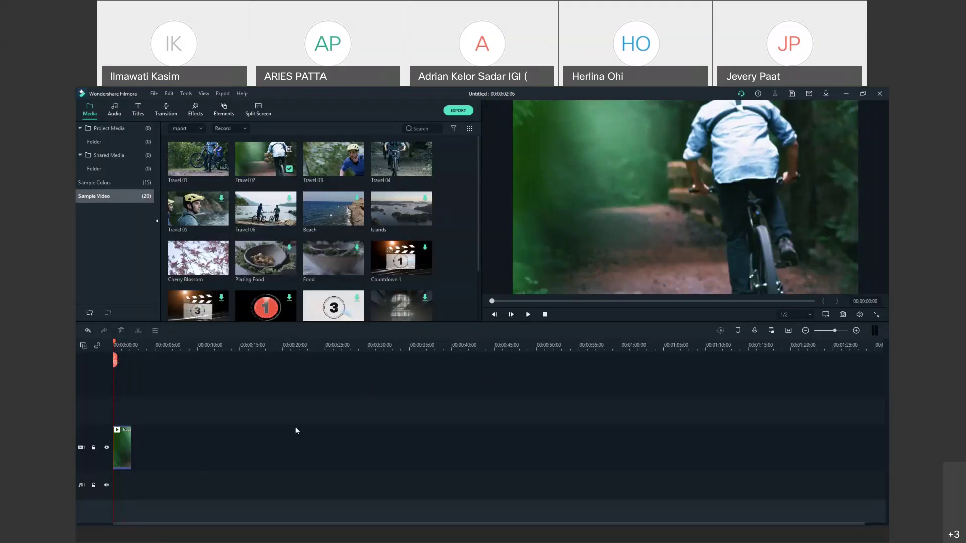
# Enable Motion Tracking on the Travel 02 clip and fit a smaller tracking box beside the cyclist's handlebar.
pyautogui.doubleClick(123, 449)
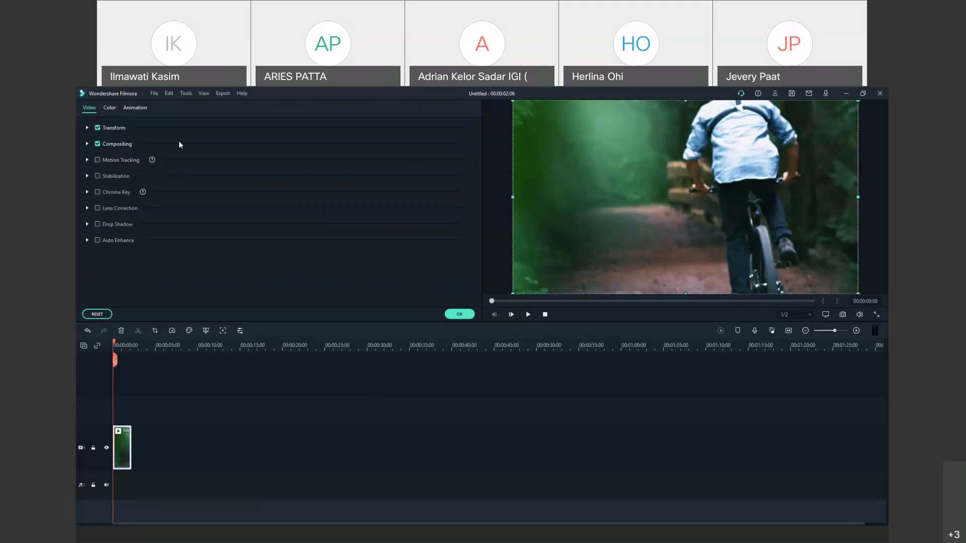
pyautogui.click(98, 160)
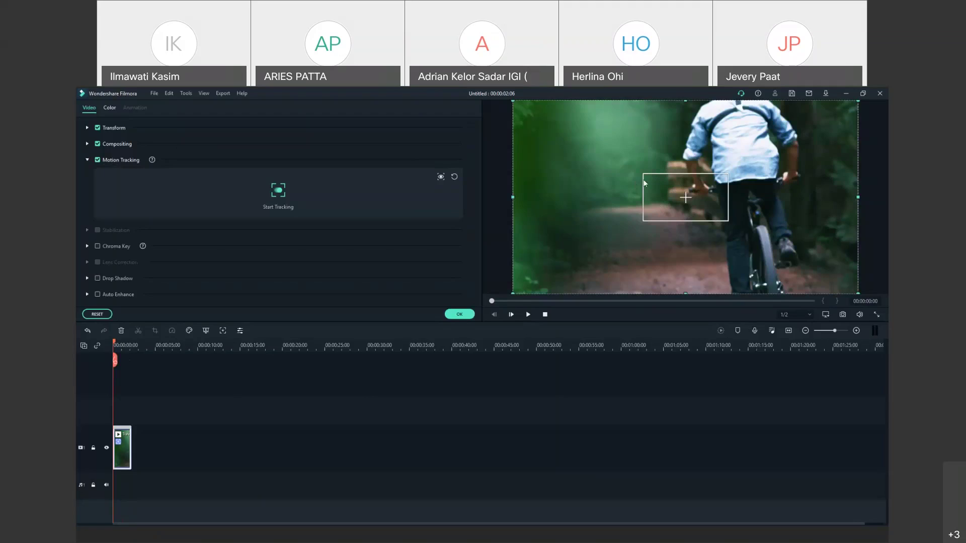
pyautogui.moveTo(715, 204); pyautogui.dragTo(690, 172)
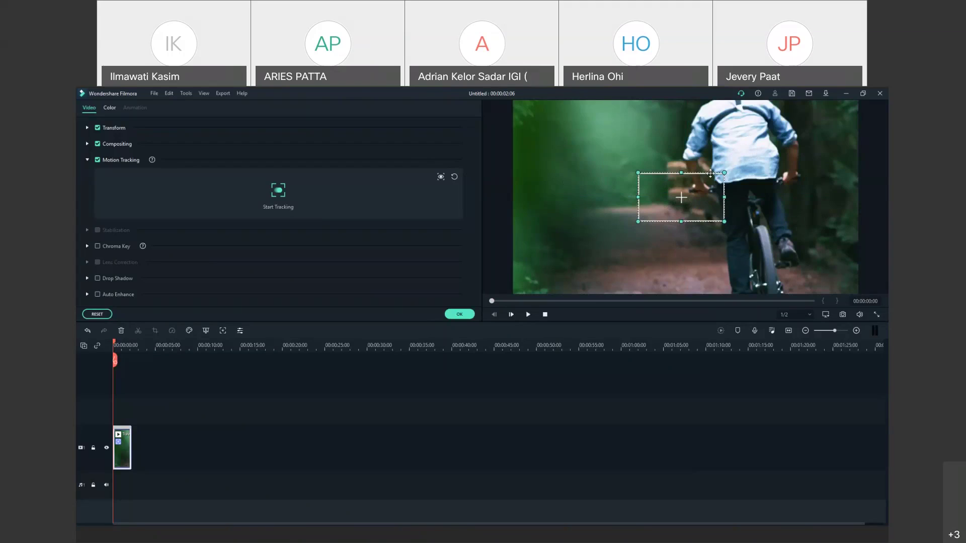
pyautogui.moveTo(710, 174); pyautogui.dragTo(721, 138)
pyautogui.moveTo(744, 186); pyautogui.dragTo(684, 232)
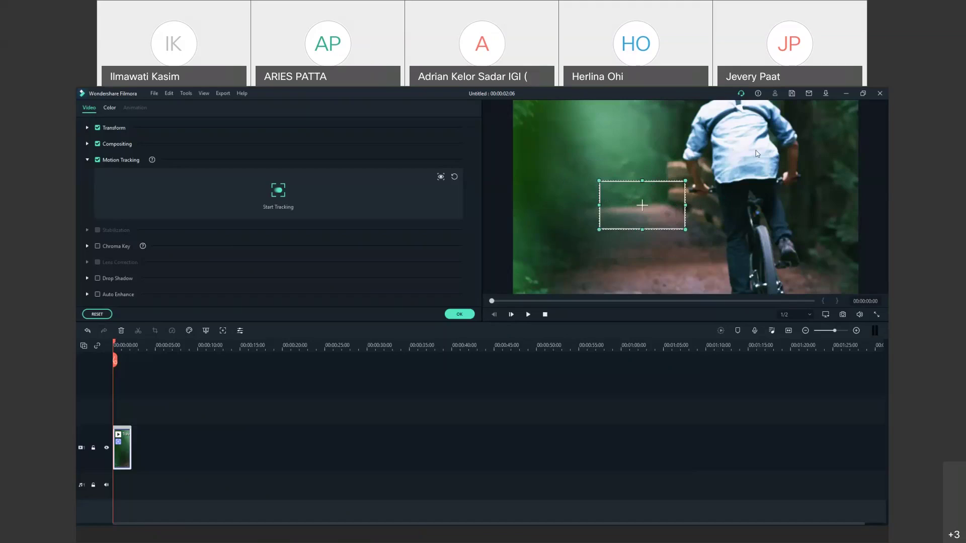
pyautogui.moveTo(654, 183); pyautogui.dragTo(686, 165)
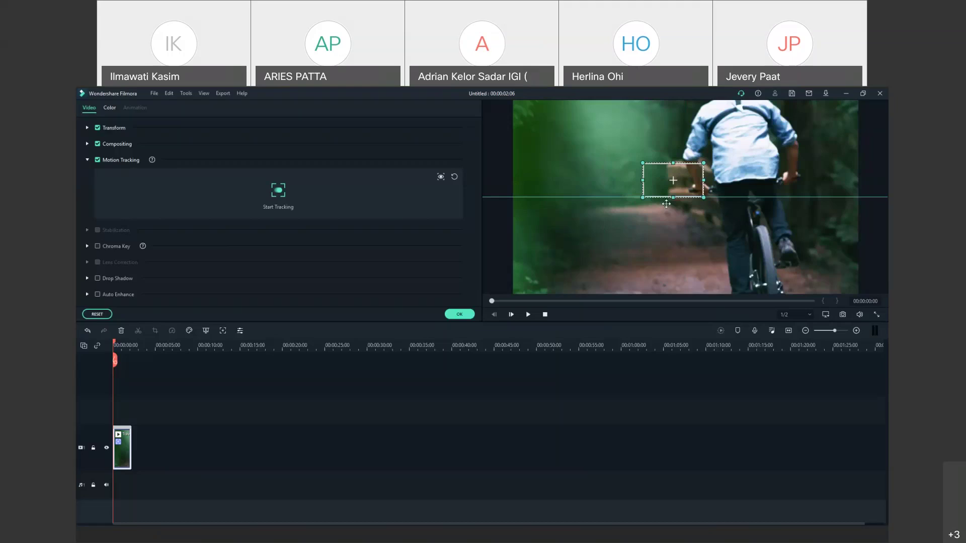
pyautogui.moveTo(688, 165); pyautogui.dragTo(687, 171)
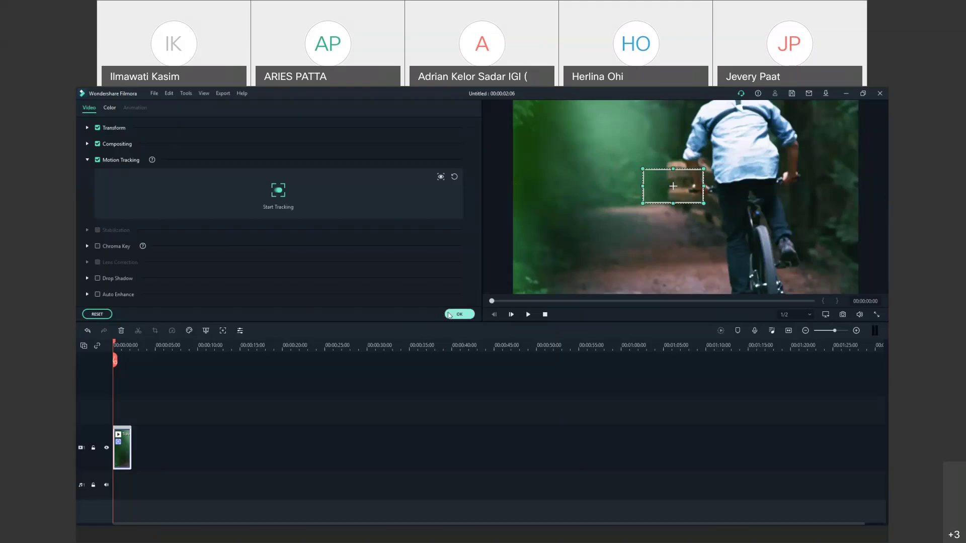
# Run the motion tracking, preview the tracked box over the clip, and accept the clip settings.
pyautogui.click(278, 195)
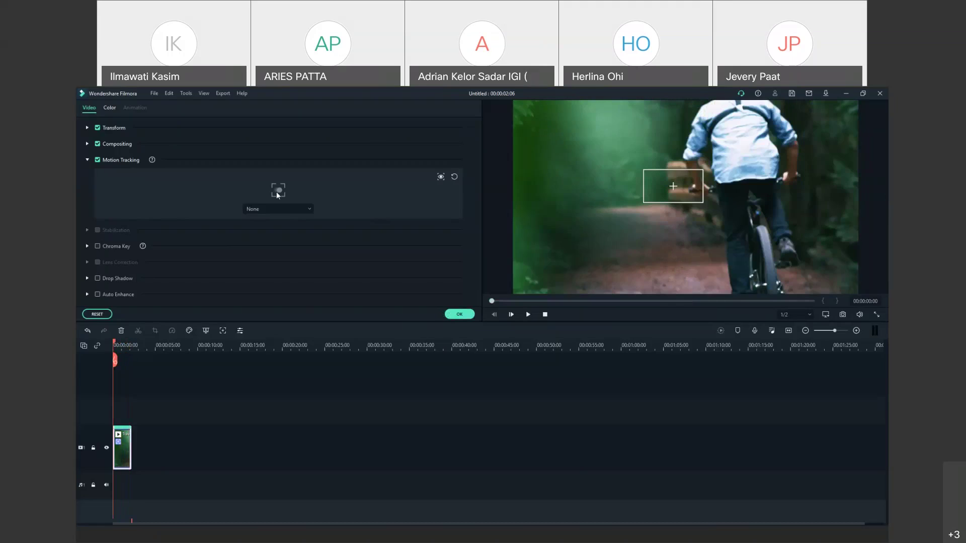
pyautogui.click(527, 314)
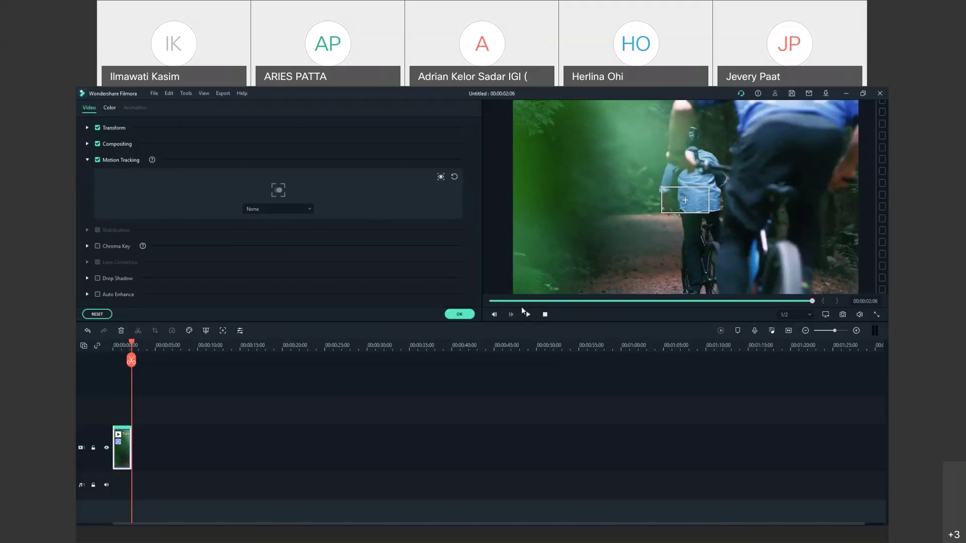
pyautogui.click(528, 314)
pyautogui.click(119, 339)
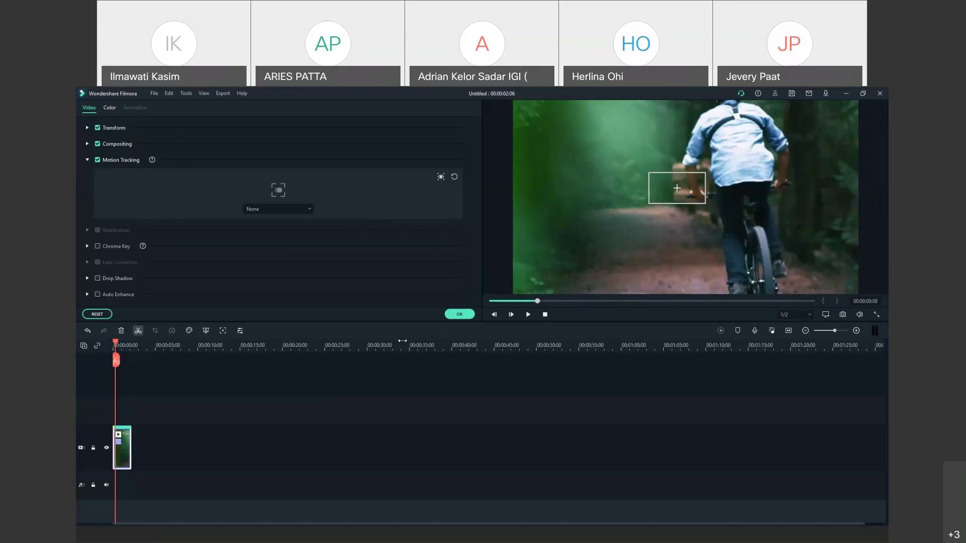
pyautogui.click(459, 317)
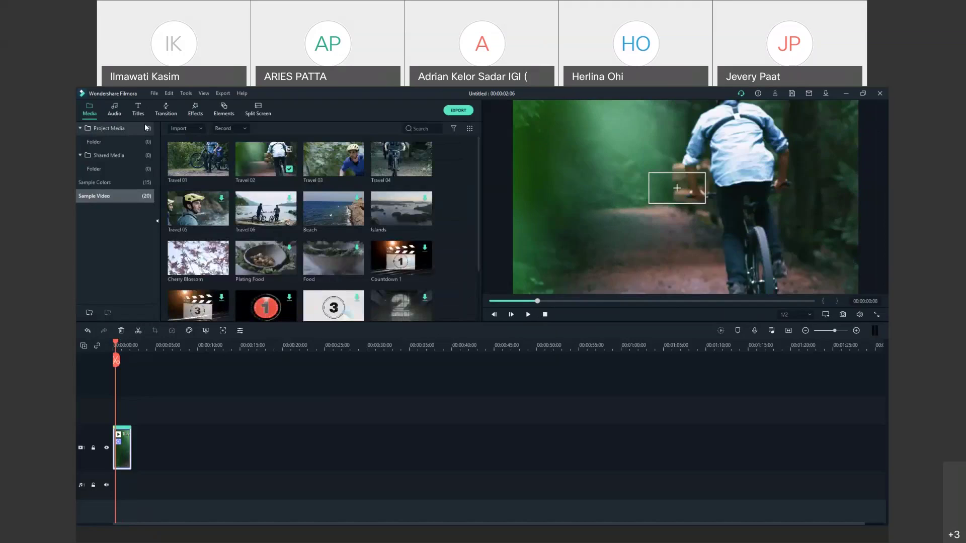
# Add the Title 41 preset on the track above the clip, starting at 00:00:00:08.
pyautogui.click(140, 113)
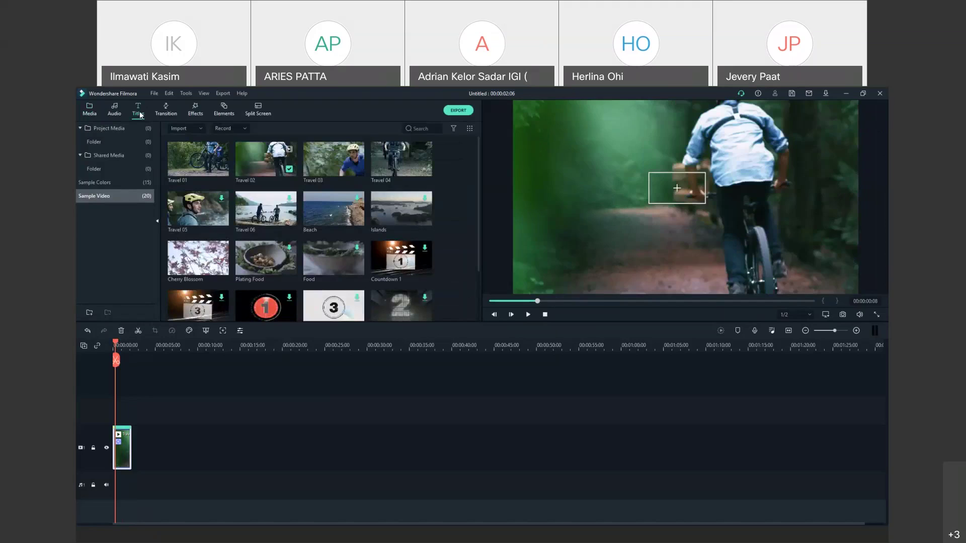
pyautogui.scroll(-5, 267, 197)
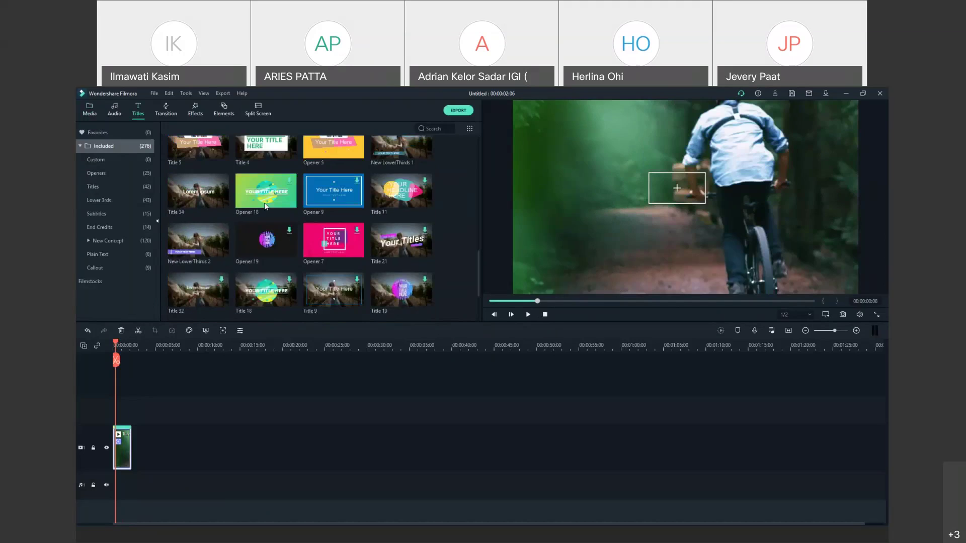
pyautogui.click(89, 188)
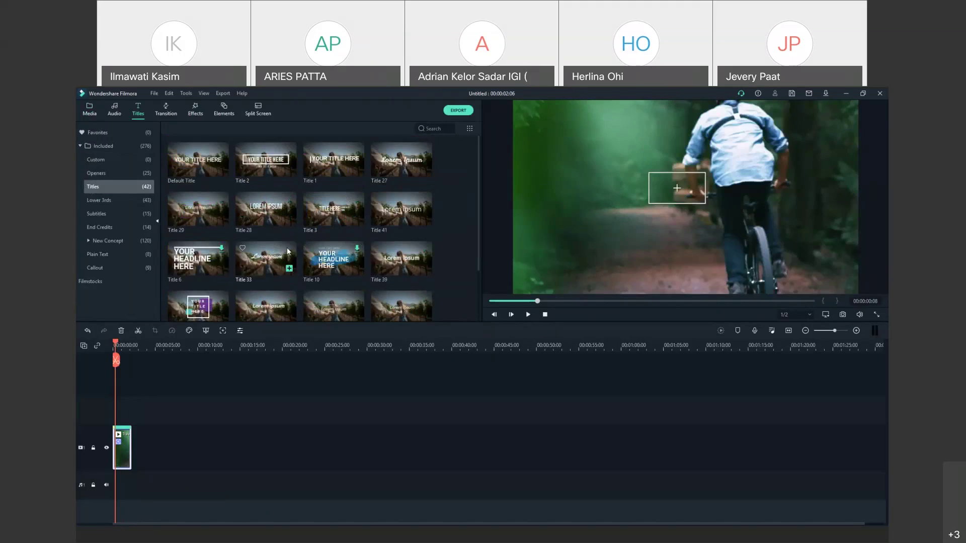
pyautogui.moveTo(401, 211); pyautogui.dragTo(121, 419)
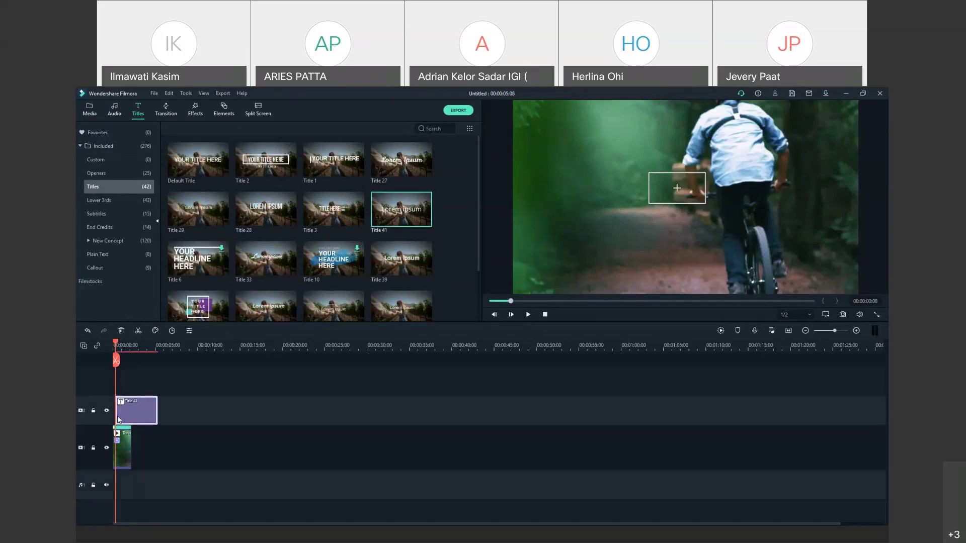
# Replace the Title 41 placeholder text with the person's name and shrink the text to fit inside the tracking box.
pyautogui.doubleClick(143, 415)
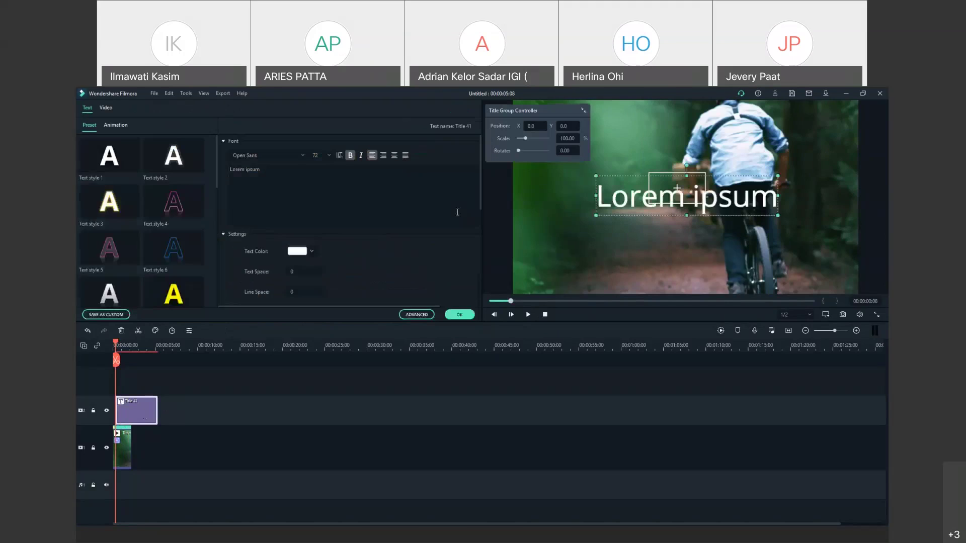
pyautogui.click(266, 170)
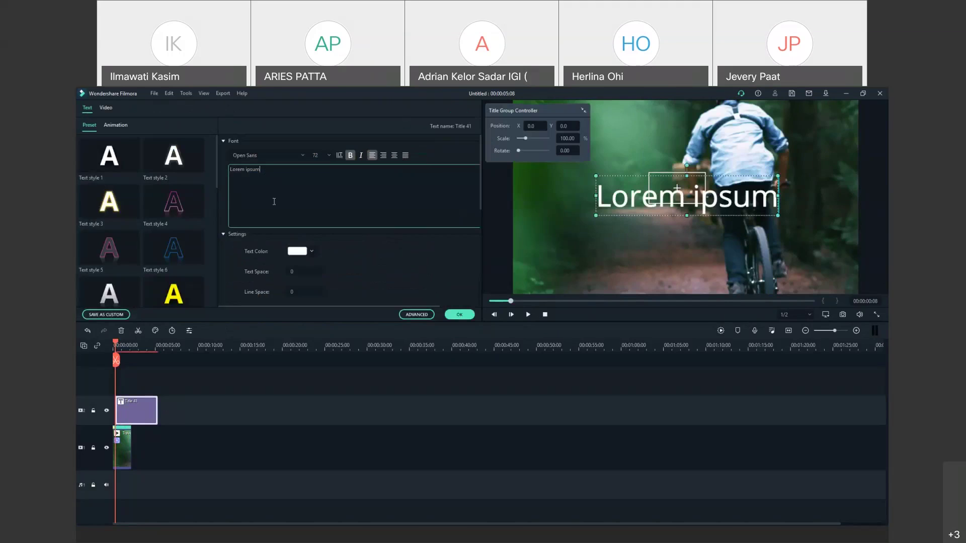
pyautogui.moveTo(267, 173); pyautogui.dragTo(211, 171)
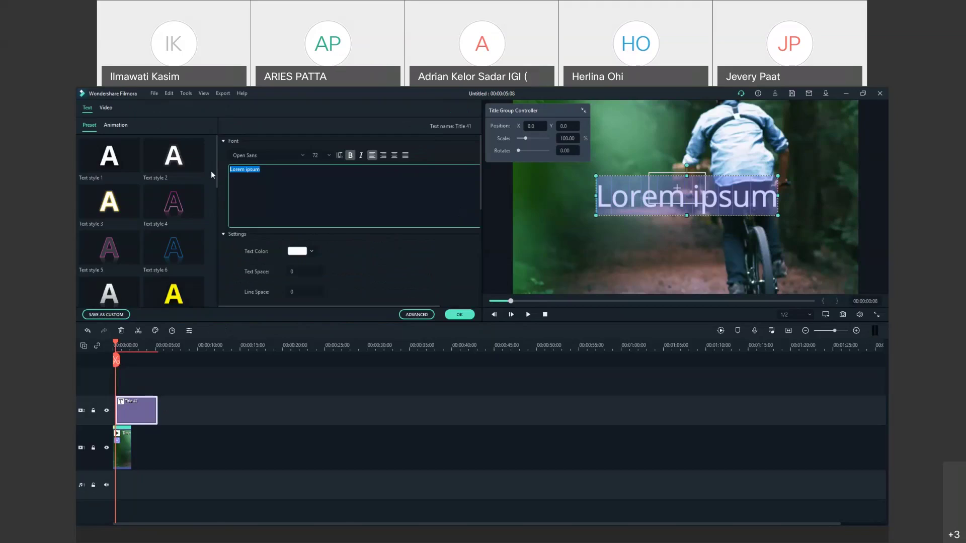
pyautogui.write('pak ')
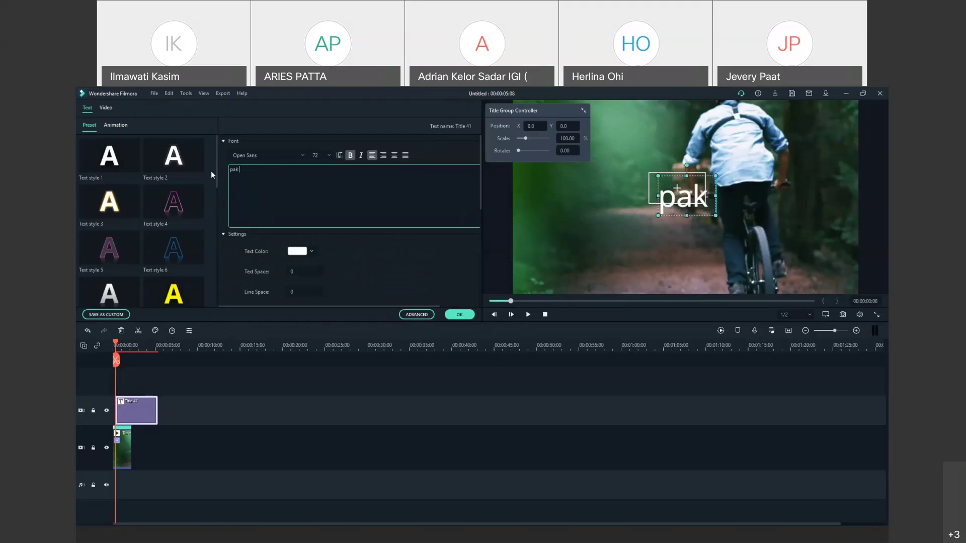
pyautogui.write('adrianus')
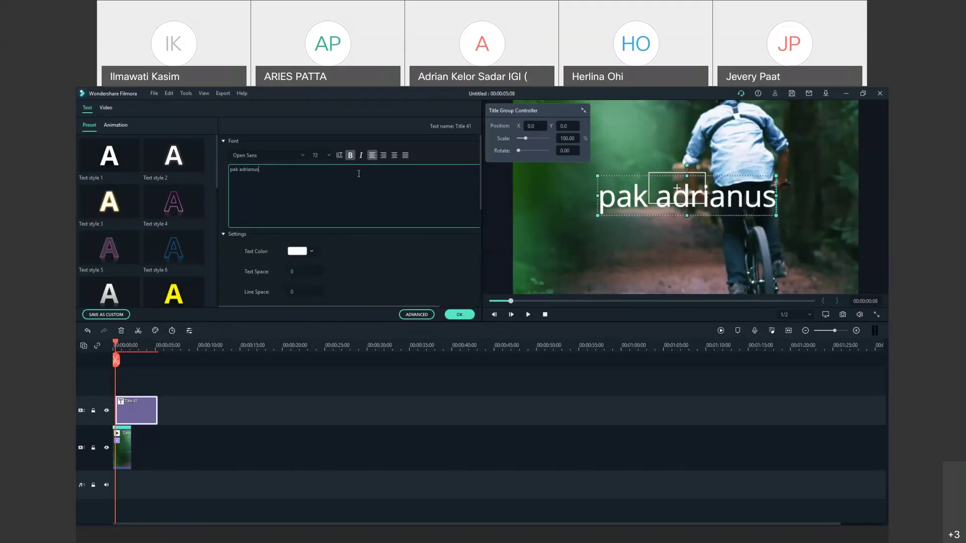
pyautogui.moveTo(774, 178); pyautogui.dragTo(690, 182)
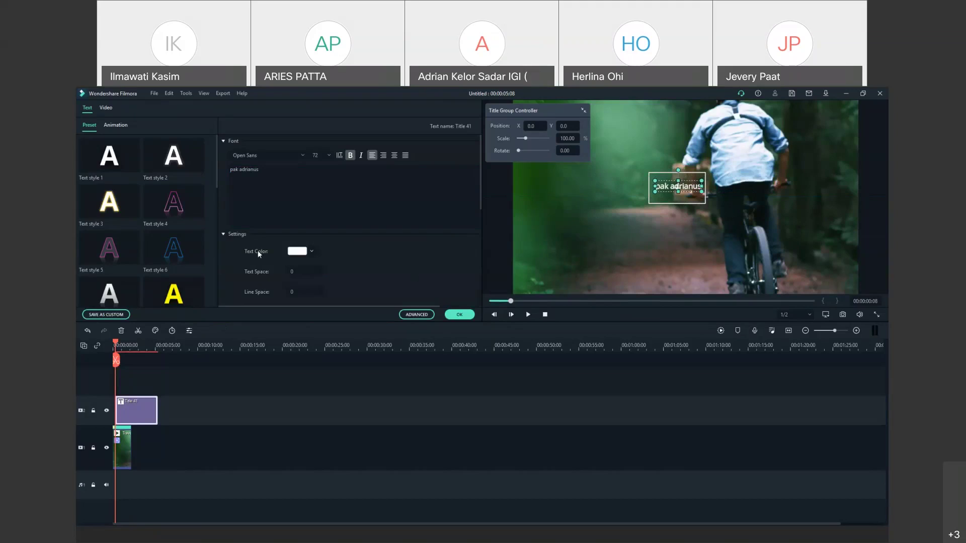
# Apply the Text style 3 preset to the title and accept the title settings.
pyautogui.click(168, 289)
pyautogui.scroll(-5, 171, 272)
pyautogui.click(173, 252)
pyautogui.scroll(8, 171, 244)
pyautogui.click(119, 204)
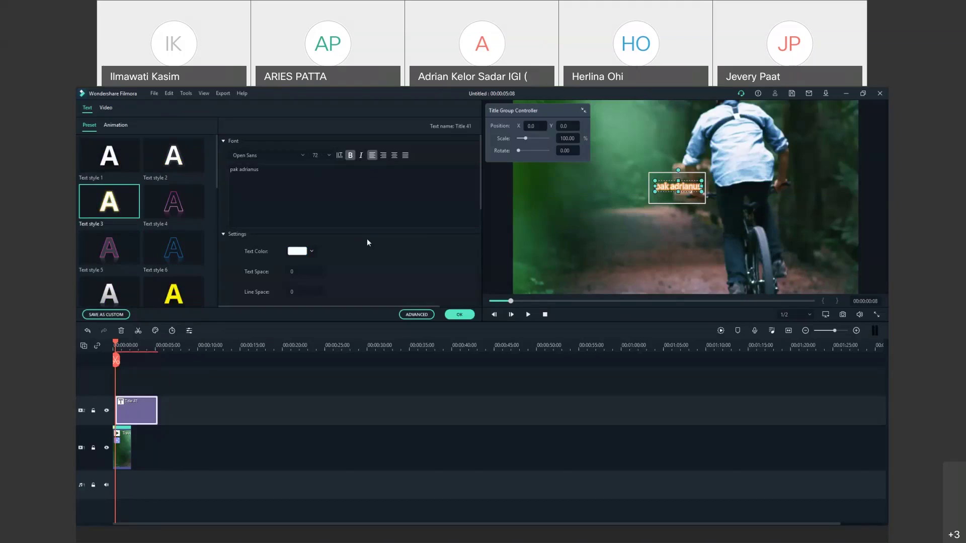
pyautogui.click(459, 315)
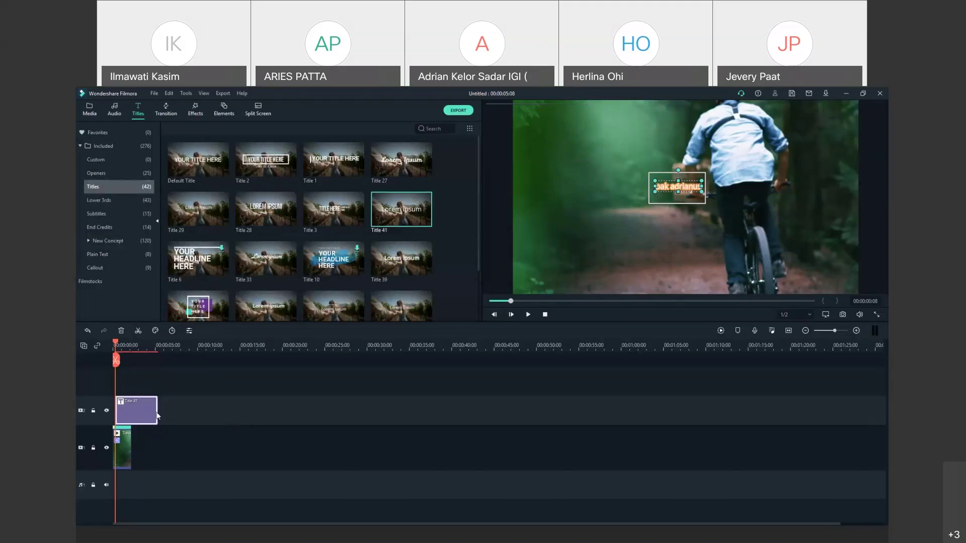
# Trim the end of the title to line up with the end of the Travel 02 clip.
pyautogui.doubleClick(155, 415)
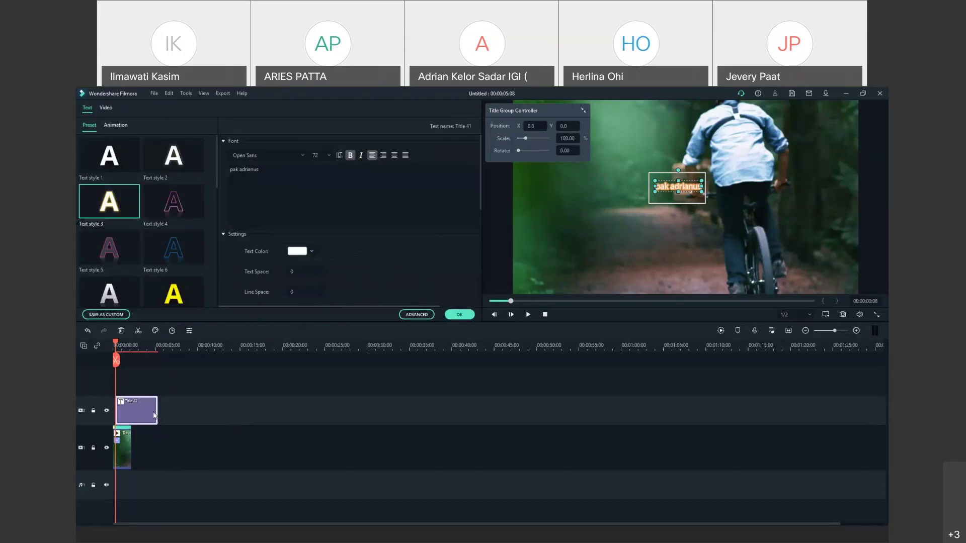
pyautogui.click(460, 315)
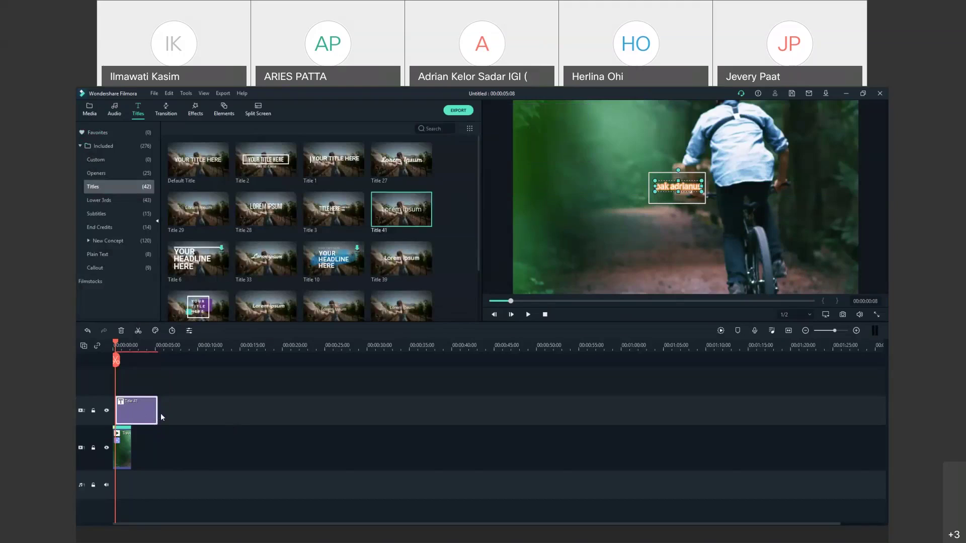
pyautogui.moveTo(157, 414); pyautogui.dragTo(131, 413)
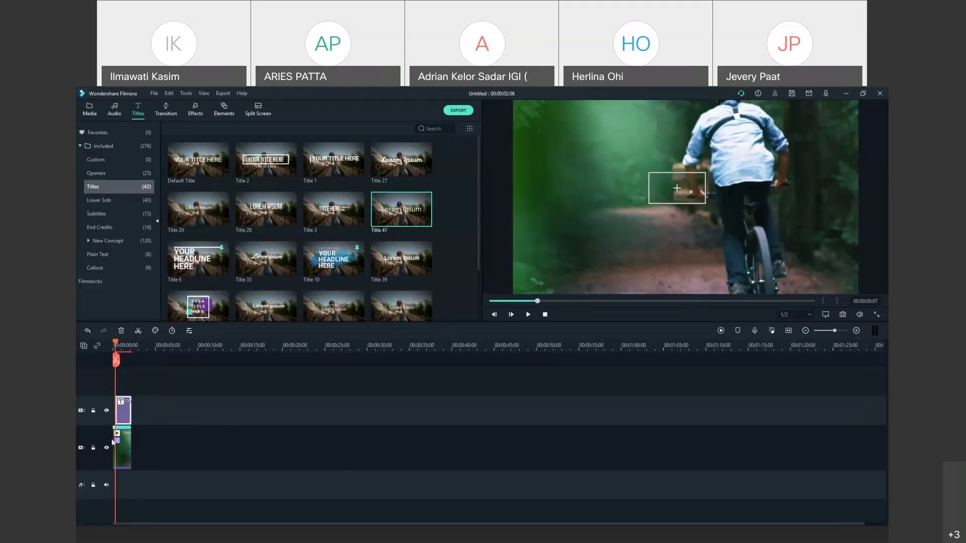
# Attach Title 41 to the Travel 02 clip's motion tracking.
pyautogui.click(125, 446)
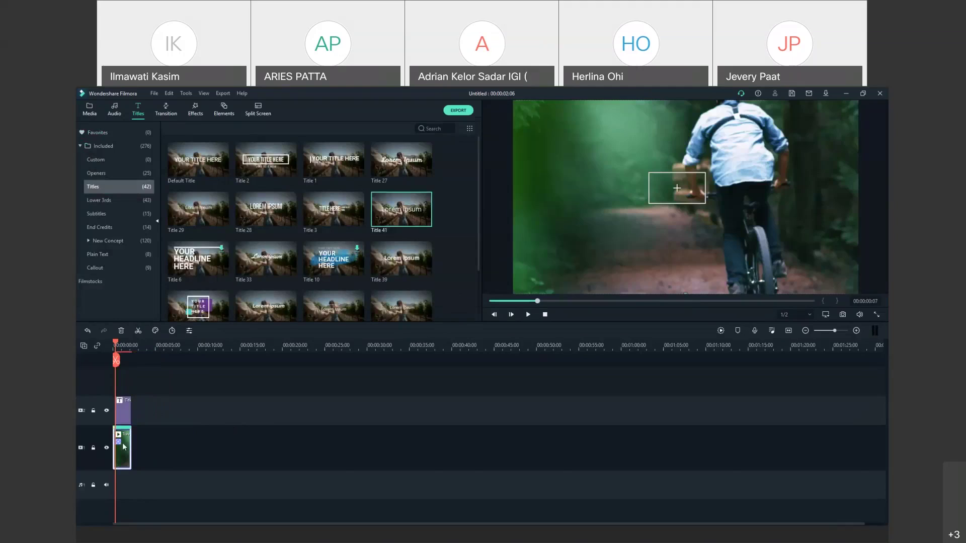
pyautogui.doubleClick(124, 447)
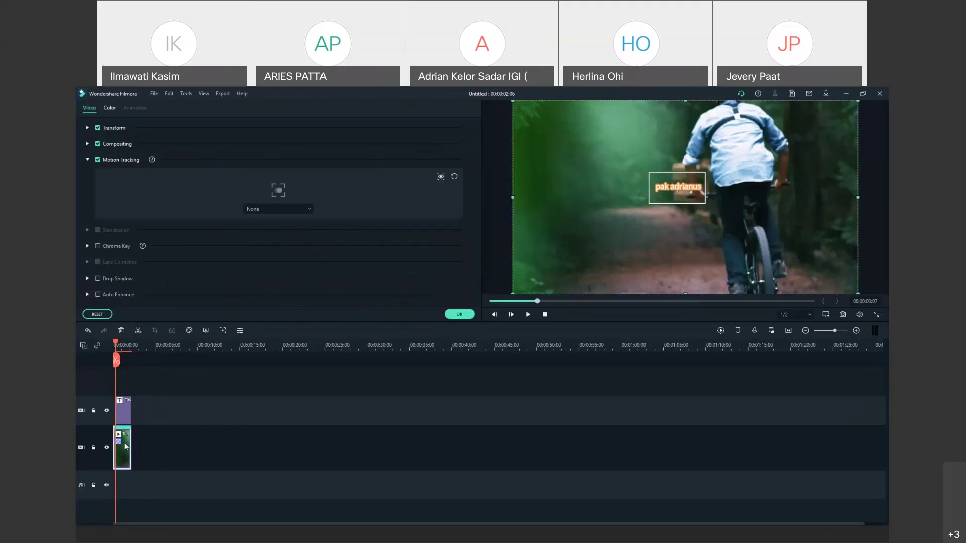
pyautogui.click(271, 211)
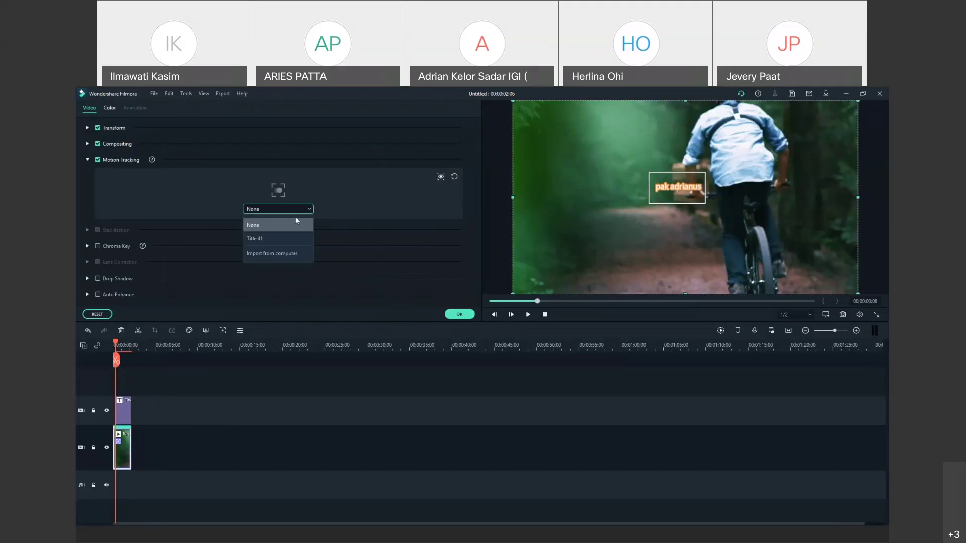
pyautogui.click(309, 207)
pyautogui.click(309, 206)
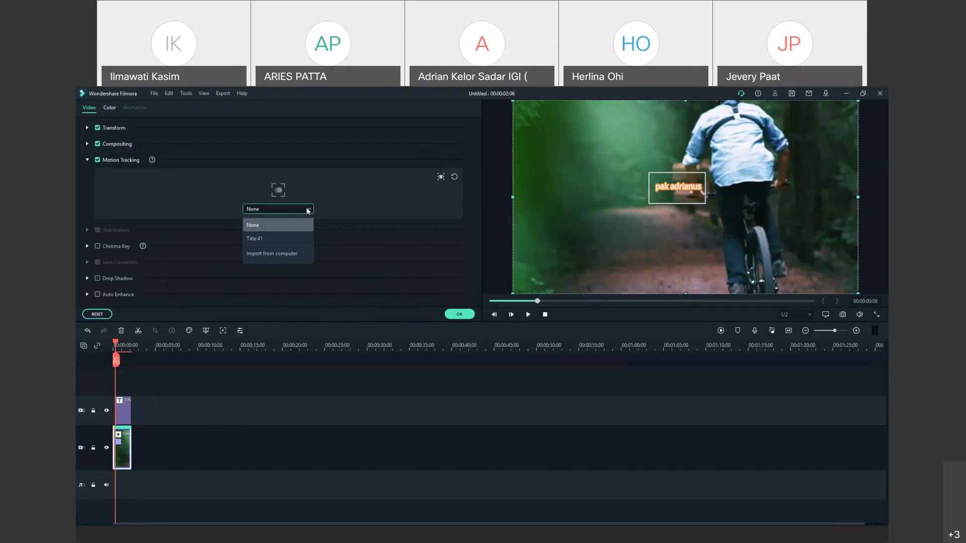
pyautogui.click(258, 238)
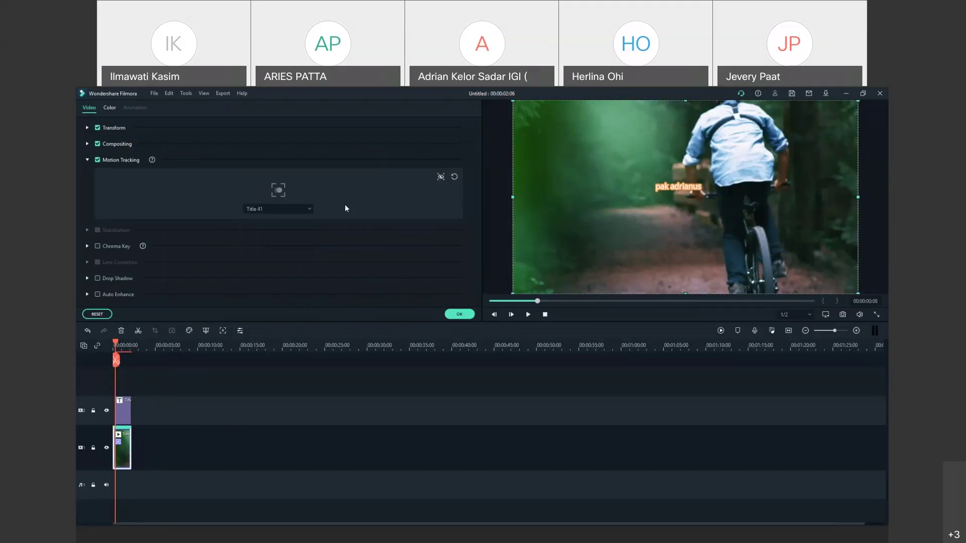
pyautogui.click(310, 211)
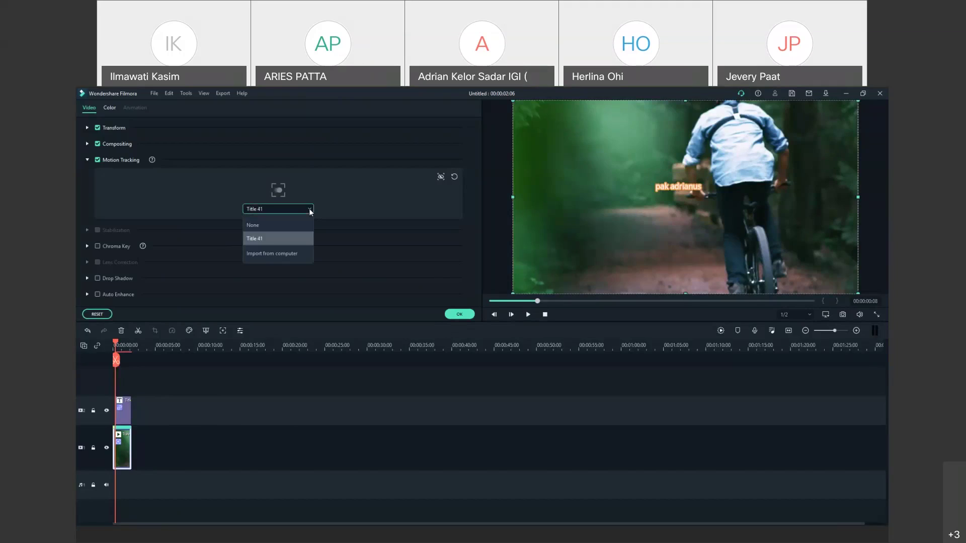
pyautogui.click(262, 241)
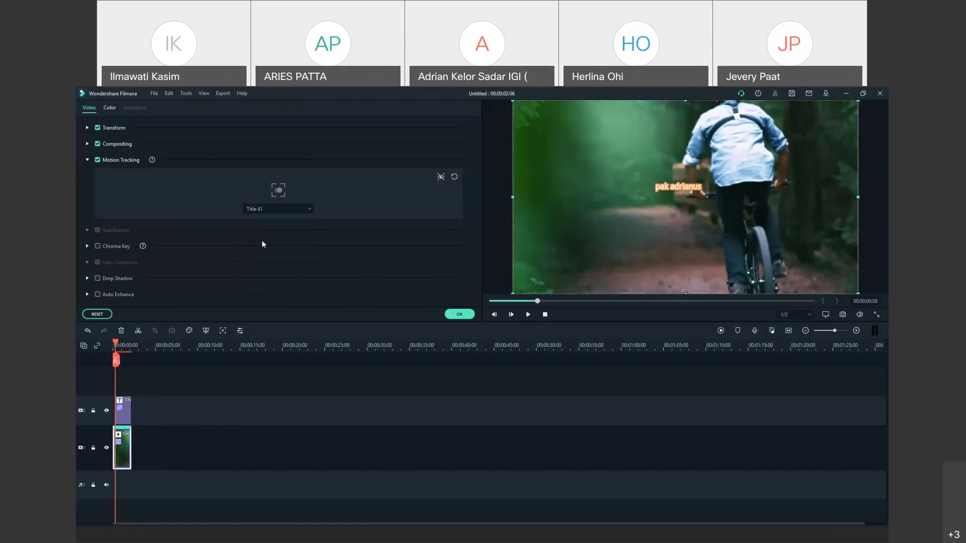
# Close the title settings and play the timeline from its start to check the title's tracked movement.
pyautogui.doubleClick(684, 187)
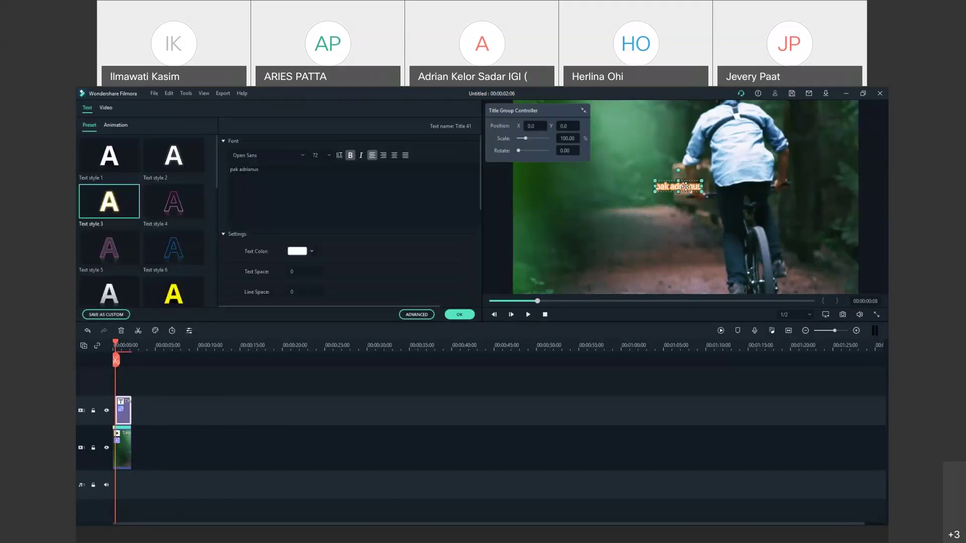
pyautogui.click(459, 315)
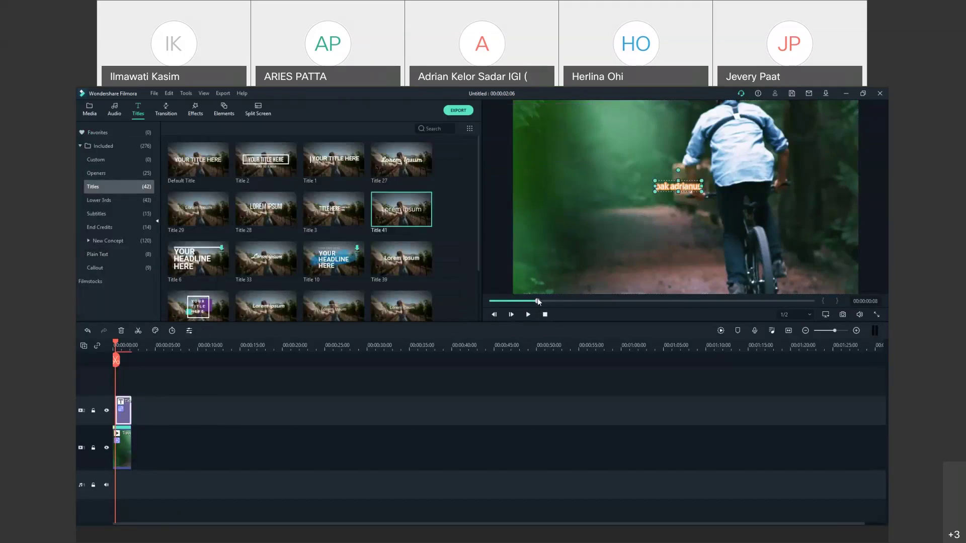
pyautogui.moveTo(538, 300); pyautogui.dragTo(463, 318)
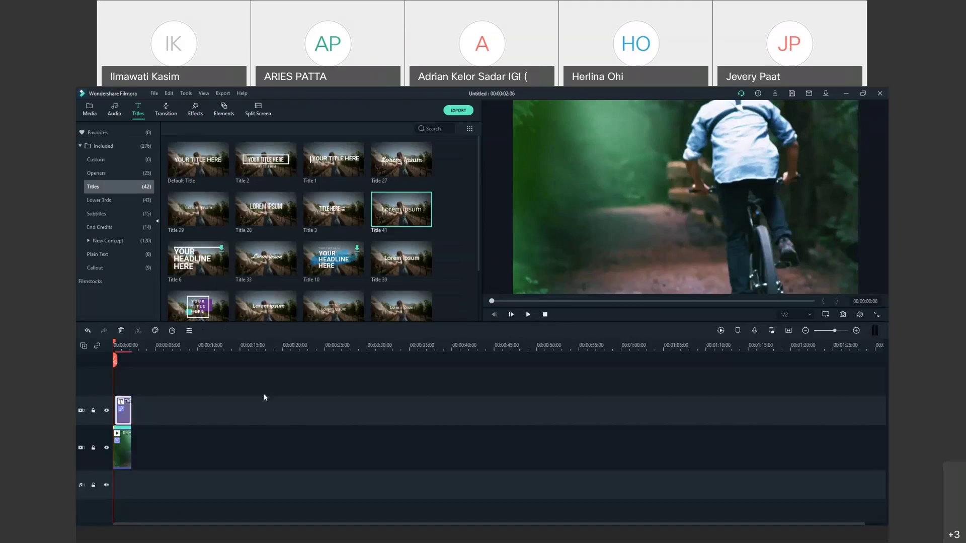
pyautogui.click(528, 314)
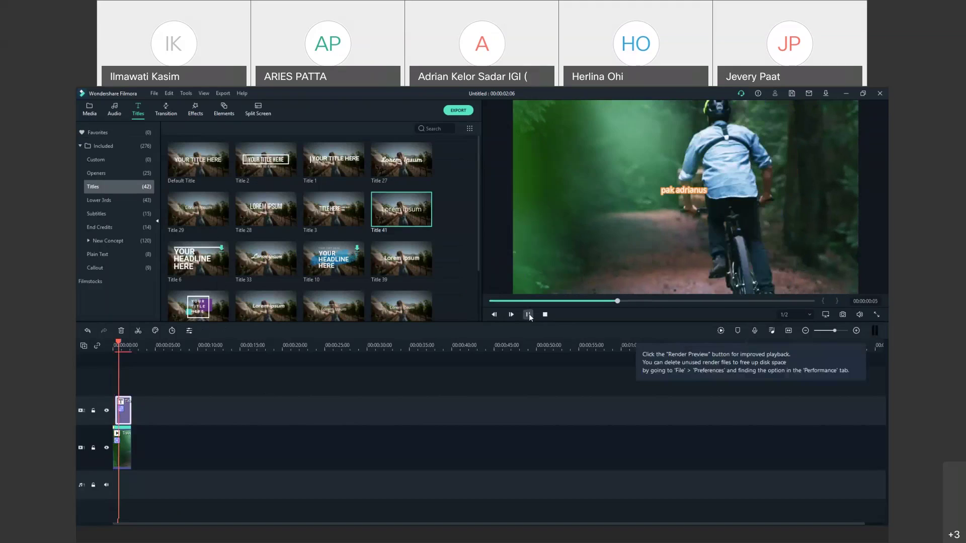
pyautogui.click(146, 437)
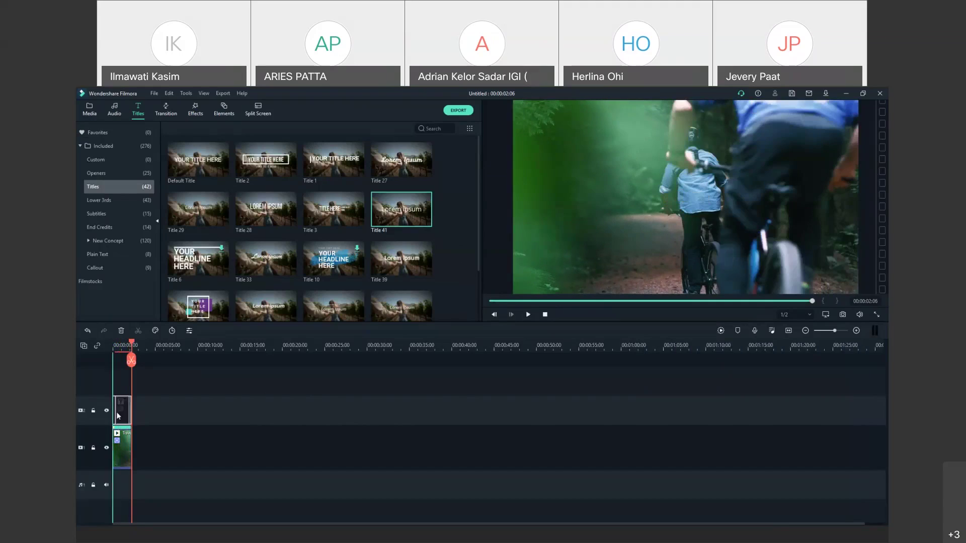
# Move the title to the start of the timeline and replay the clip from the beginning.
pyautogui.click(121, 344)
pyautogui.click(120, 344)
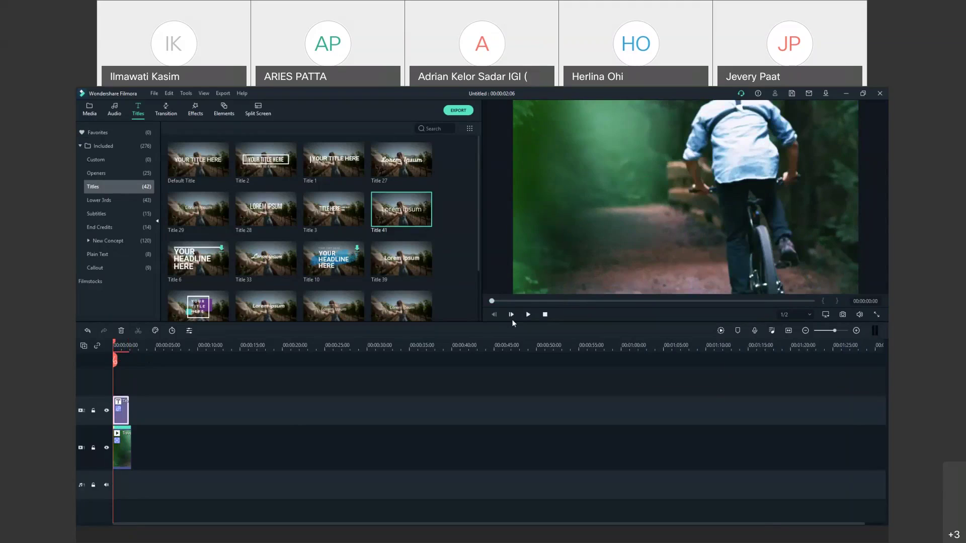
pyautogui.press('space')
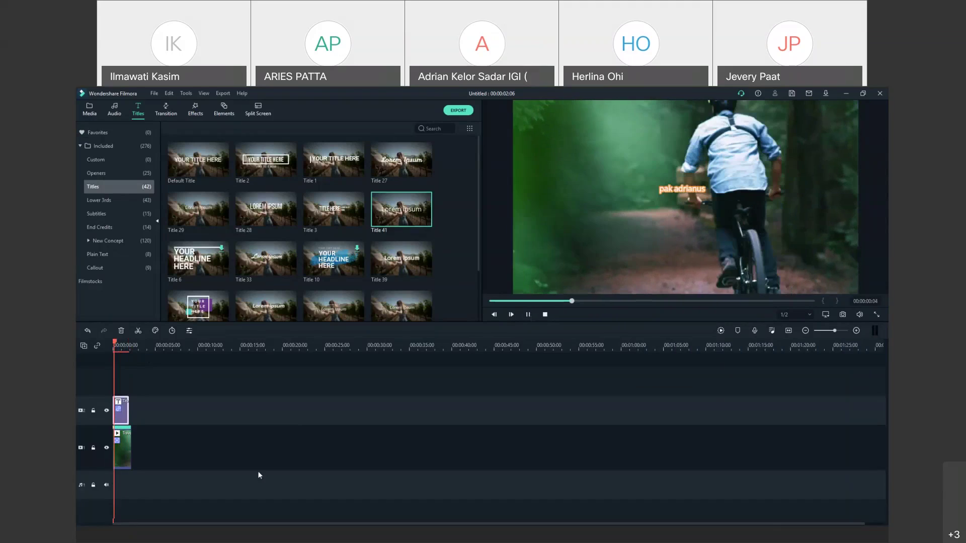
# Enlarge the timeline scale and review the tracked title over the Travel 02 clip.
pyautogui.click(127, 447)
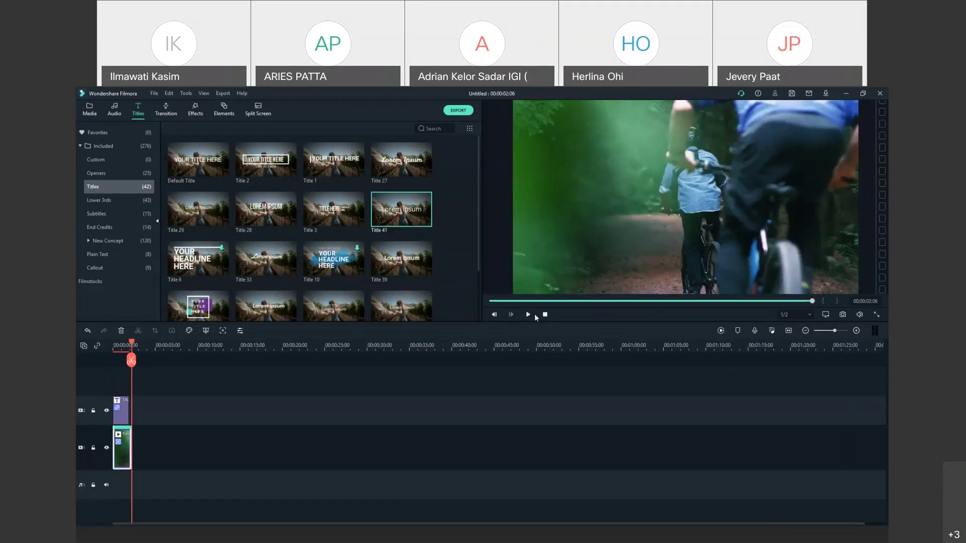
pyautogui.moveTo(333, 341); pyautogui.dragTo(212, 342)
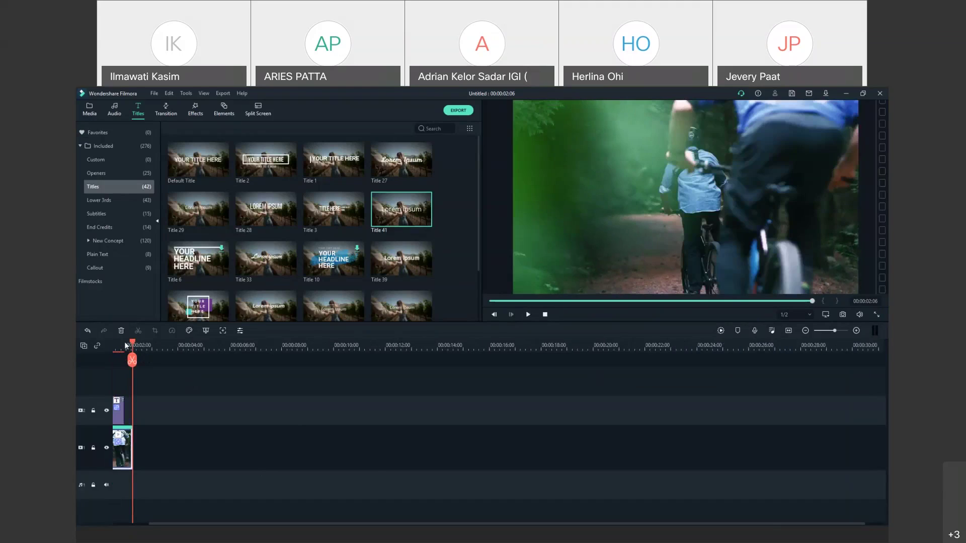
pyautogui.click(140, 348)
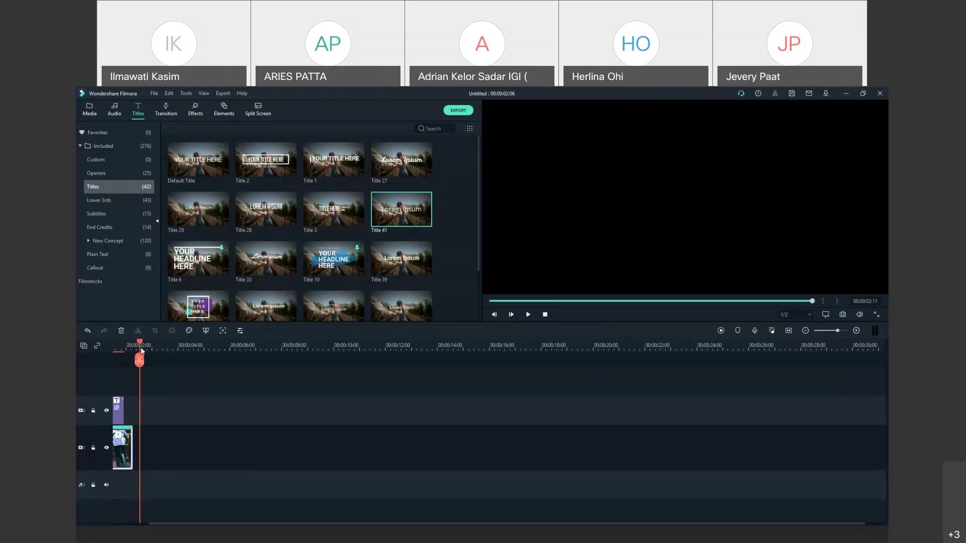
pyautogui.moveTo(141, 351)
pyautogui.mouseDown()
pyautogui.moveTo(121, 348)
pyautogui.moveTo(152, 360)
pyautogui.mouseUp()
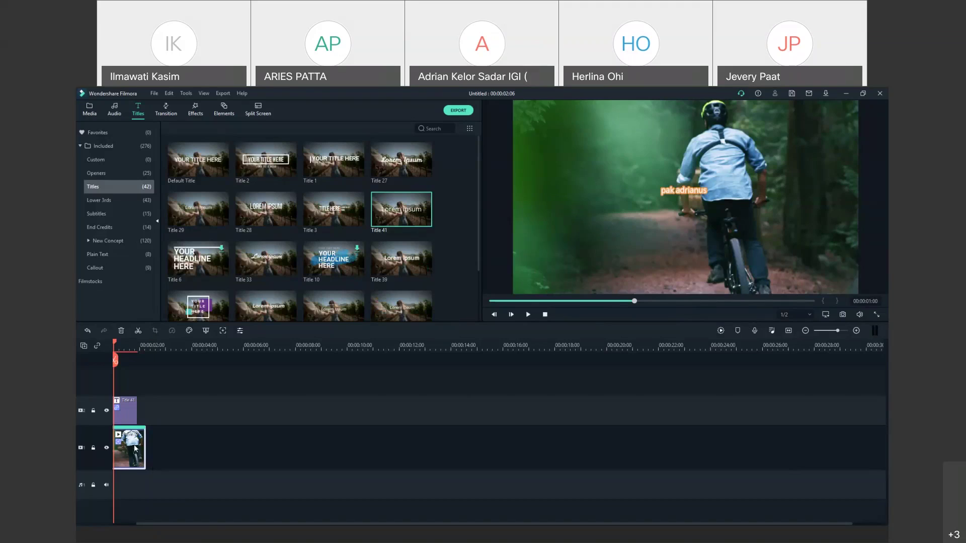
# Delete the title from the track above the Travel 02 clip.
pyautogui.click(135, 418)
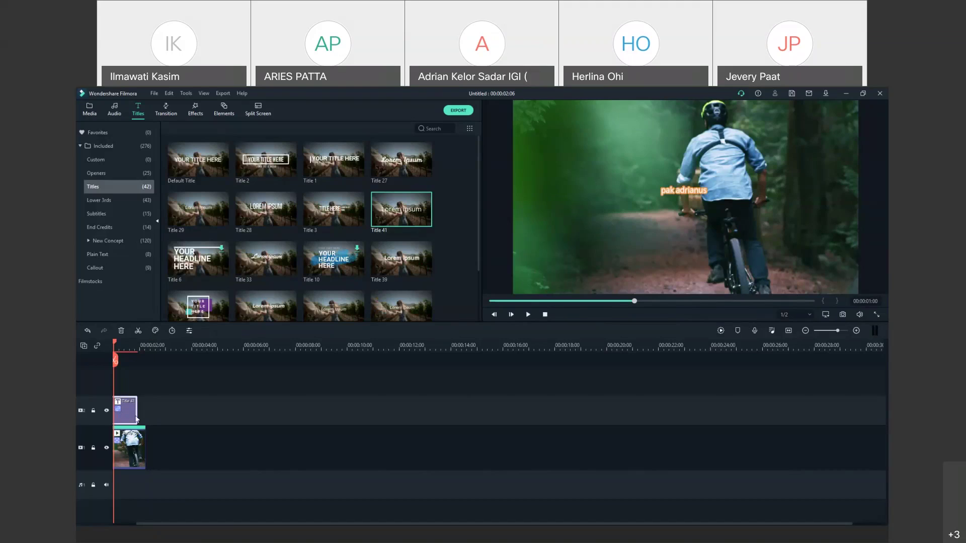
pyautogui.press('Delete')
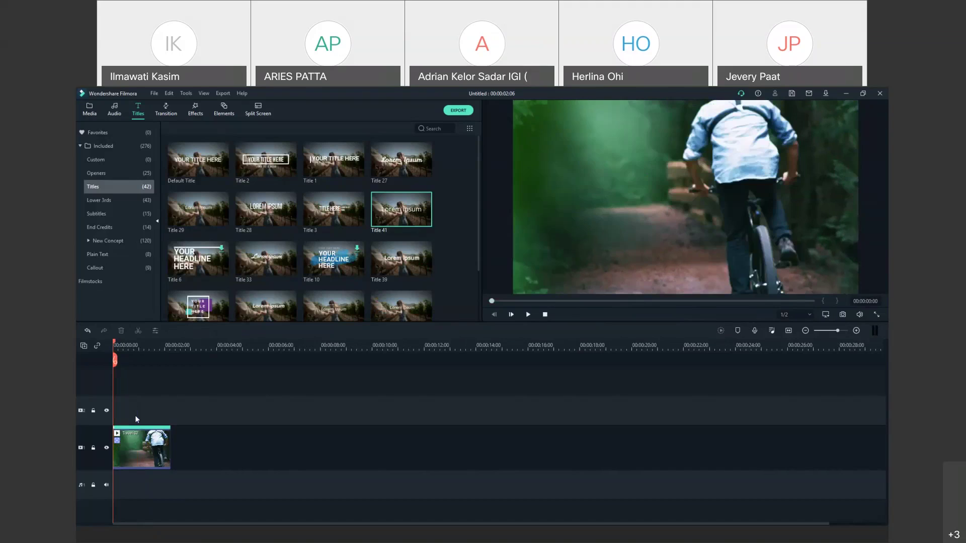
# Add the Travel 04 sample video directly after the Travel 02 clip on the same track.
pyautogui.click(94, 113)
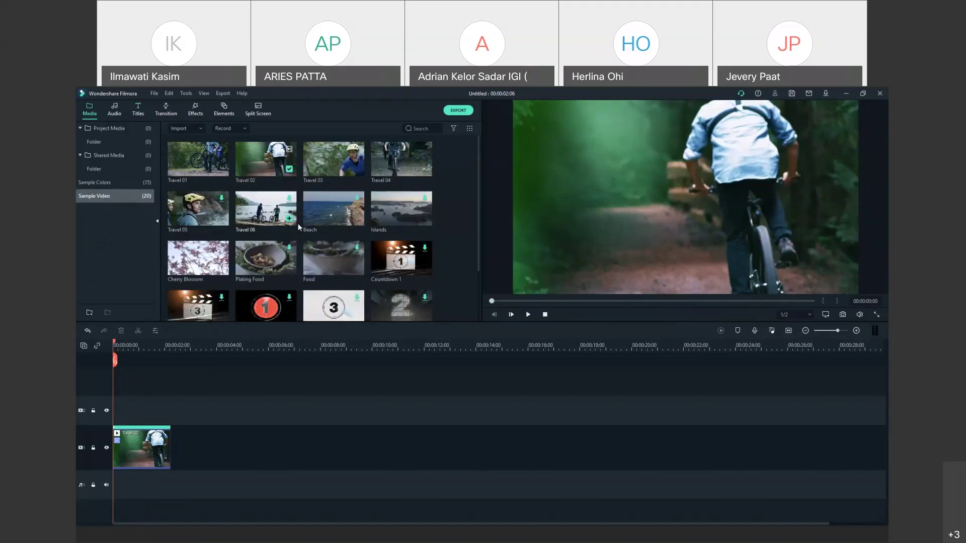
pyautogui.click(111, 129)
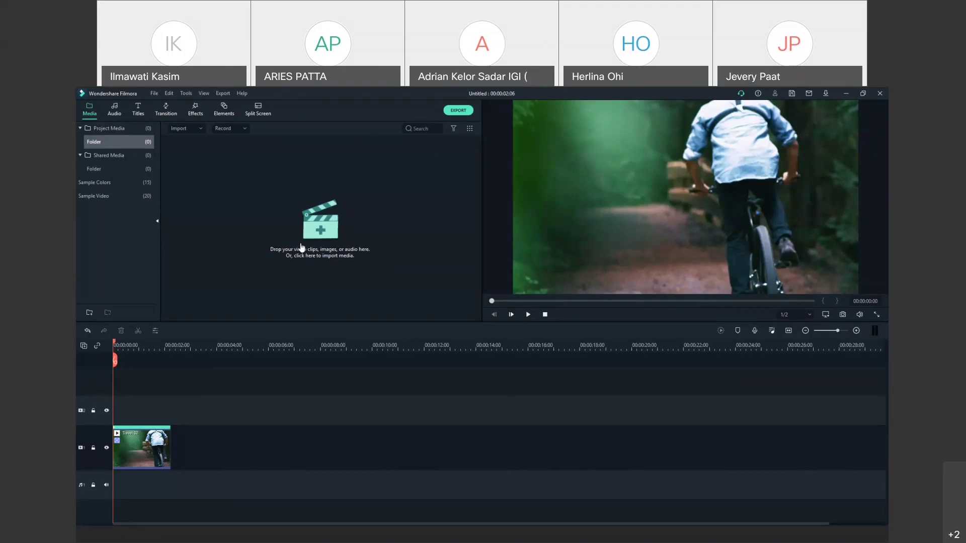
pyautogui.click(95, 197)
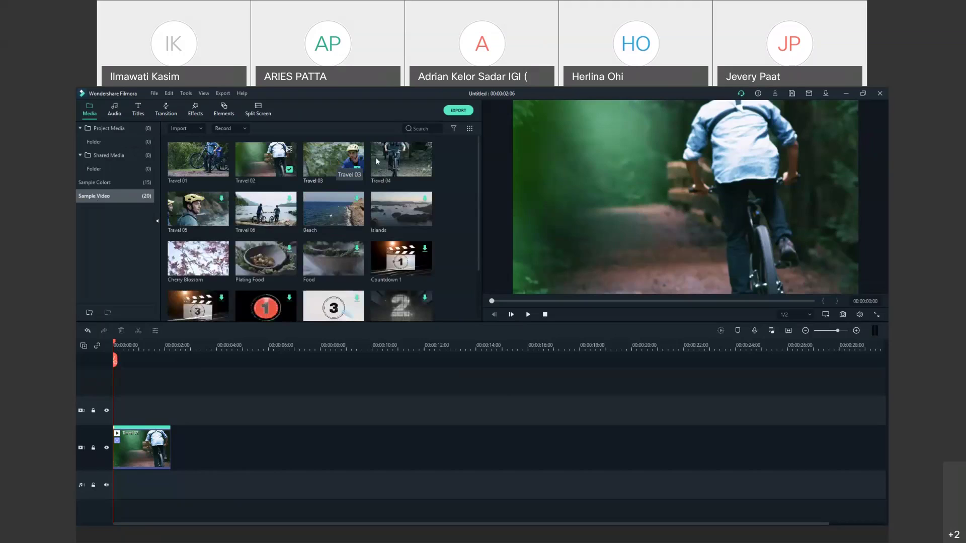
pyautogui.moveTo(395, 155); pyautogui.dragTo(170, 489)
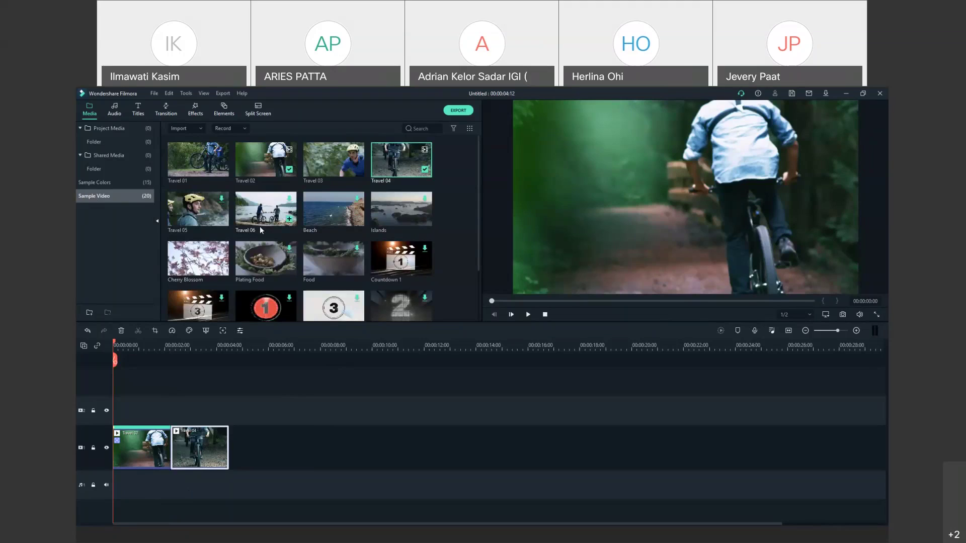
# Show the empty project media folder and play the Travel 02 and Travel 04 sequence from the beginning.
pyautogui.click(99, 142)
pyautogui.click(104, 131)
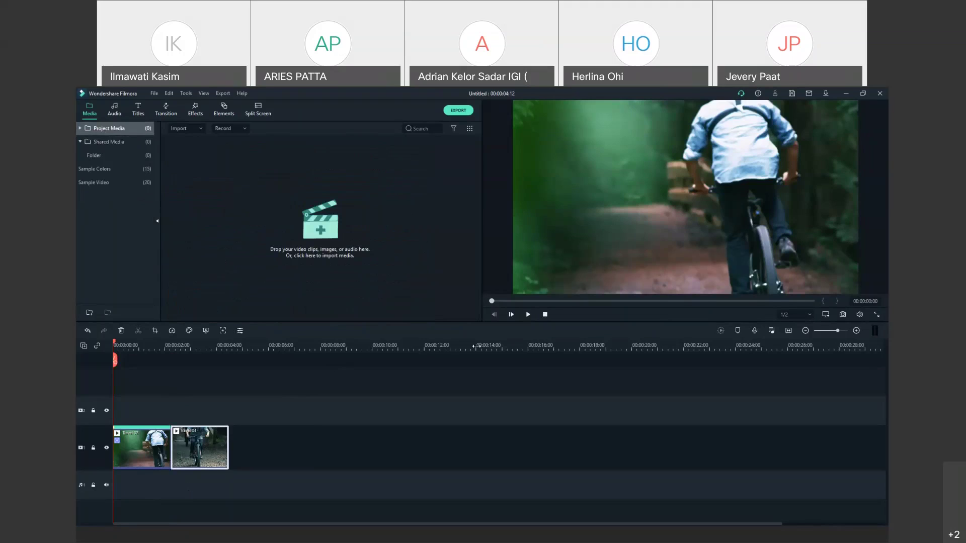
pyautogui.click(528, 314)
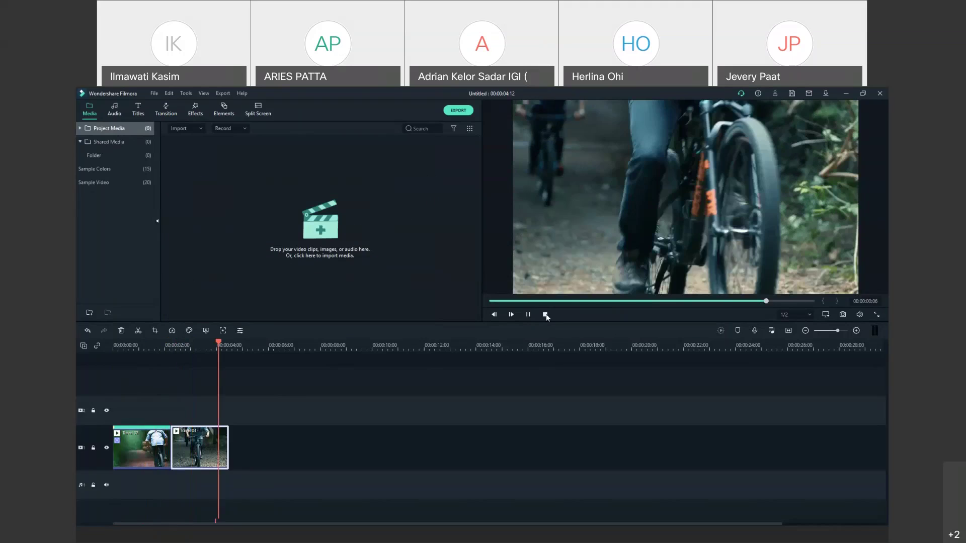
pyautogui.click(545, 314)
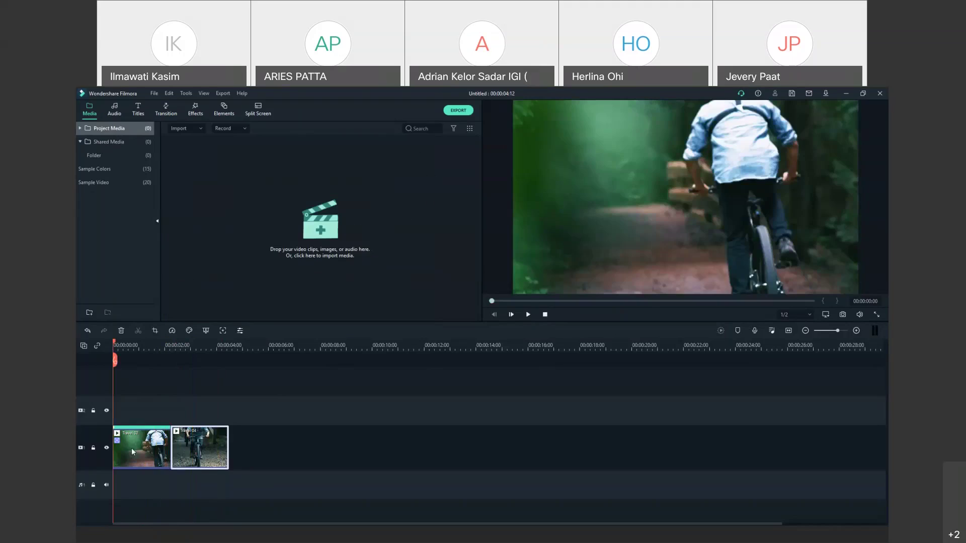
# Compare the color and animation settings available for the Travel 02 and Travel 04 clips.
pyautogui.doubleClick(131, 448)
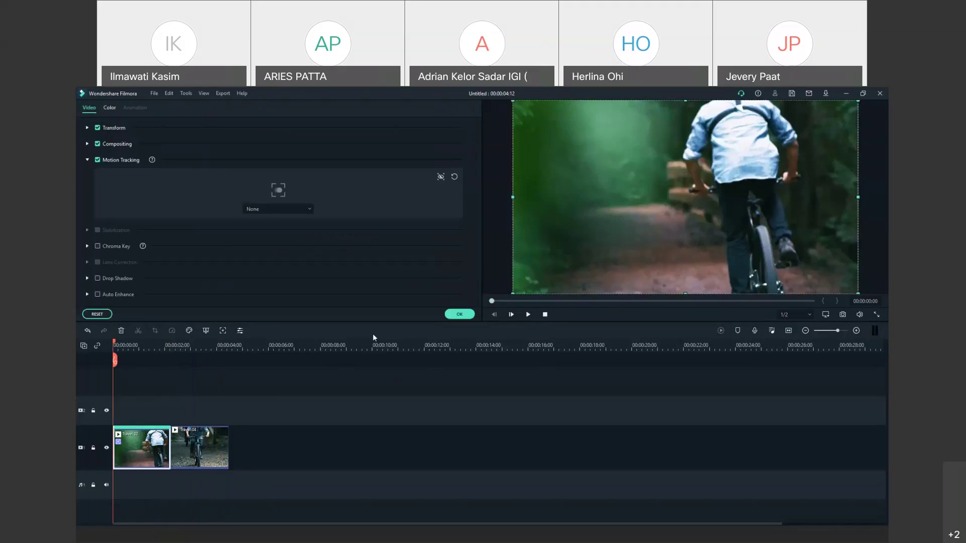
pyautogui.click(120, 107)
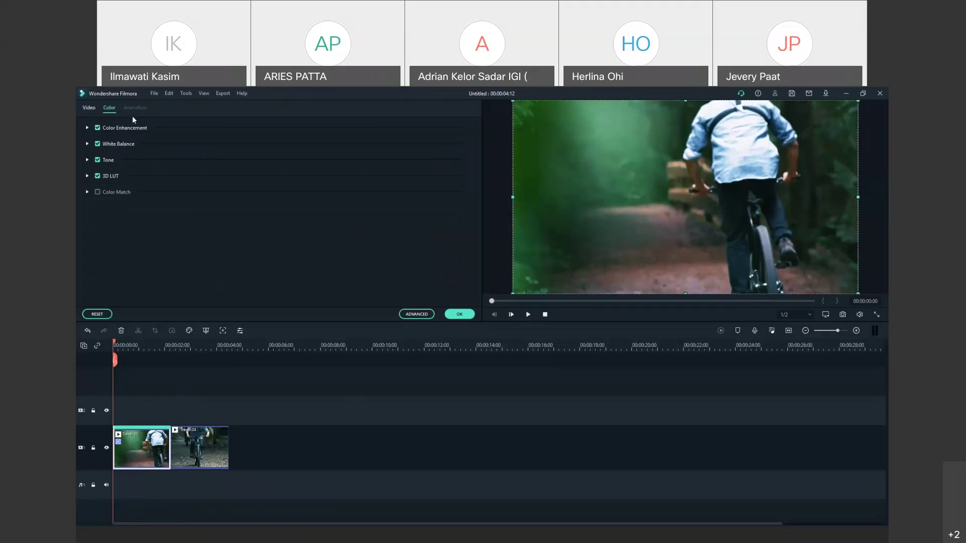
pyautogui.click(197, 452)
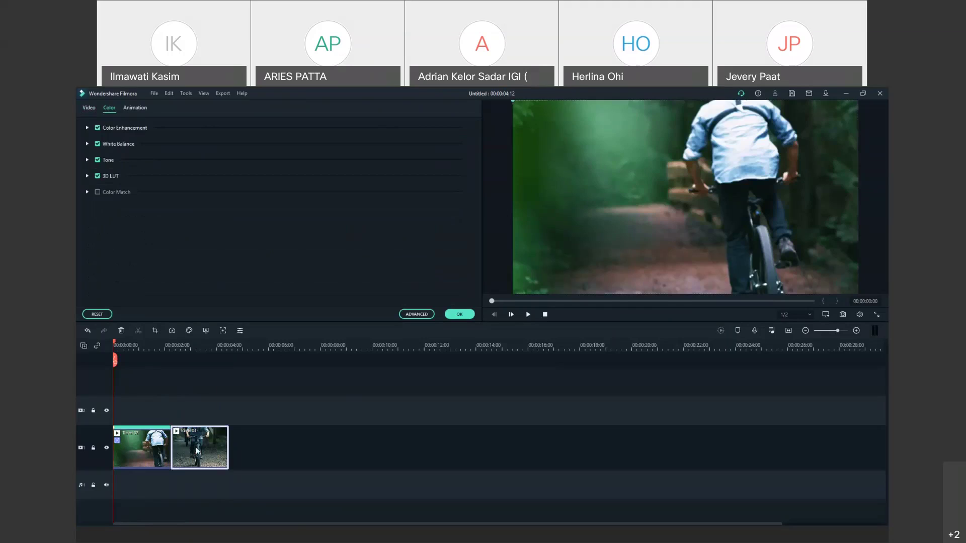
pyautogui.click(139, 110)
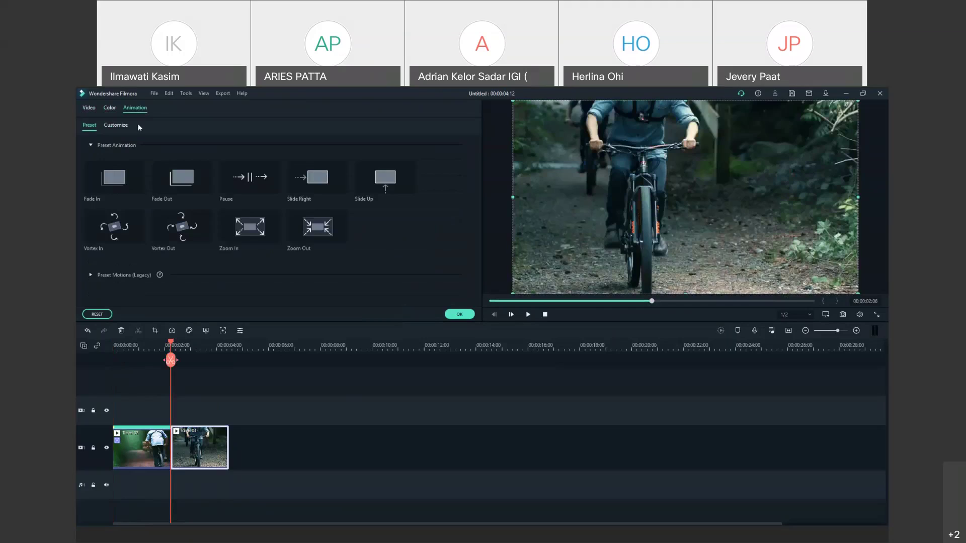
# Return the playhead to the start and disable motion tracking on the Travel 02 clip, clearing its tracking data.
pyautogui.click(135, 451)
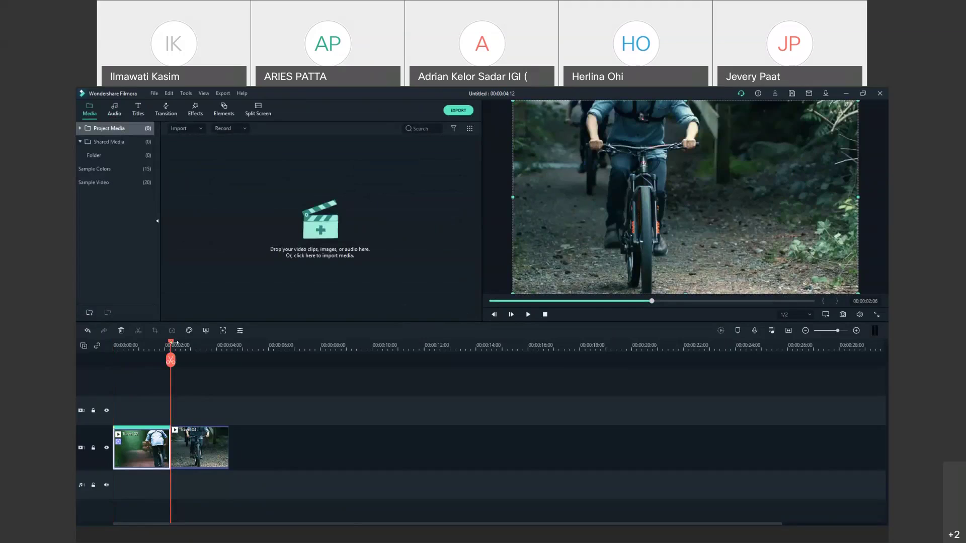
pyautogui.moveTo(171, 360); pyautogui.dragTo(113, 357)
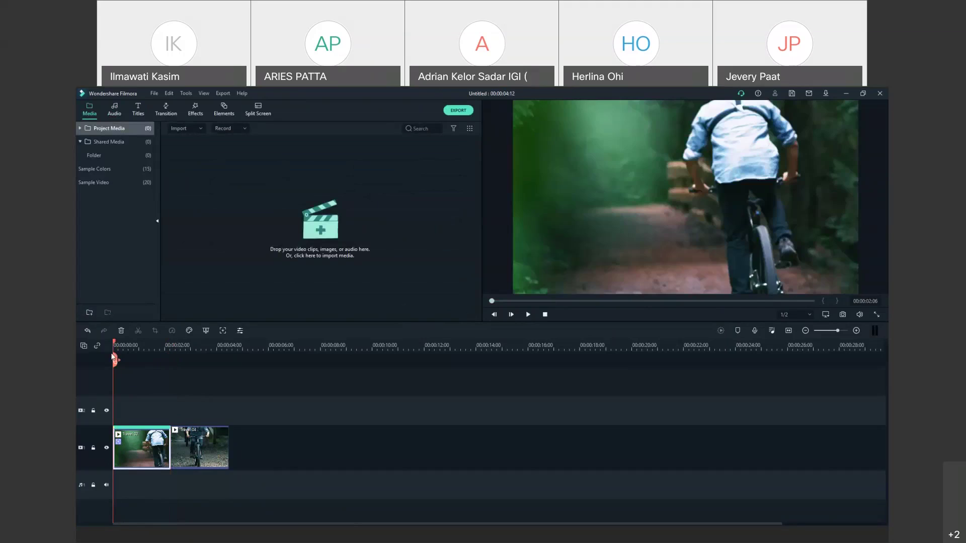
pyautogui.doubleClick(136, 458)
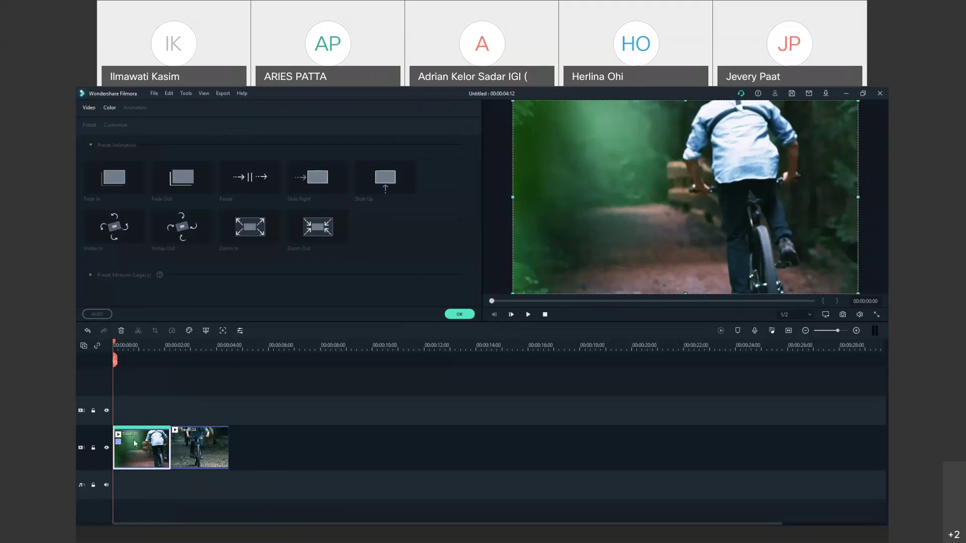
pyautogui.click(89, 108)
pyautogui.click(97, 161)
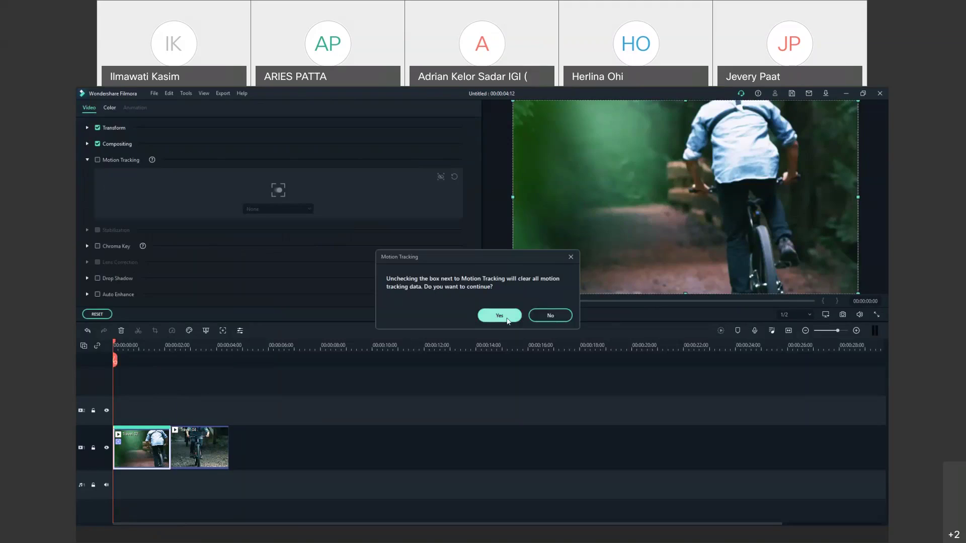
pyautogui.click(507, 317)
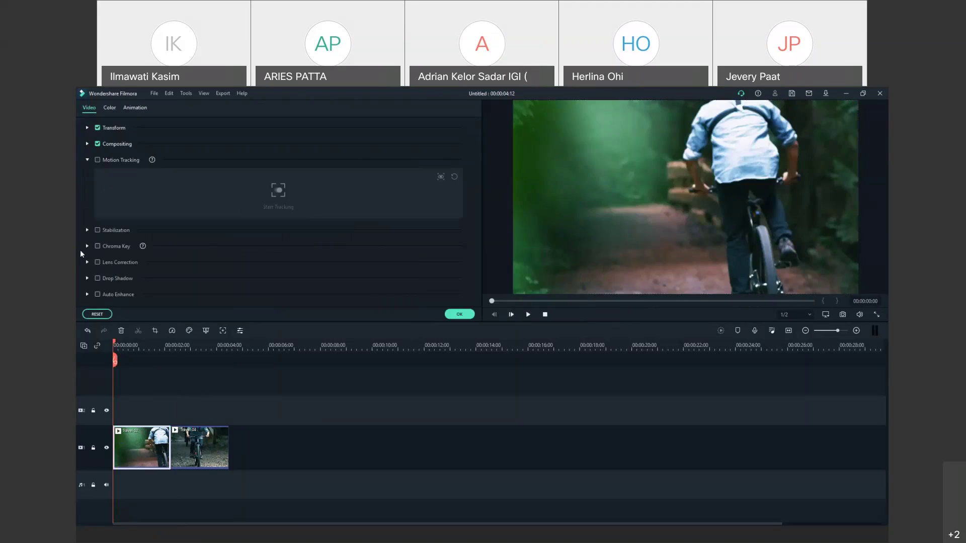
# Re-enable motion tracking on Travel 02, compare the available settings with Travel 04, and disable the tracking again.
pyautogui.click(100, 159)
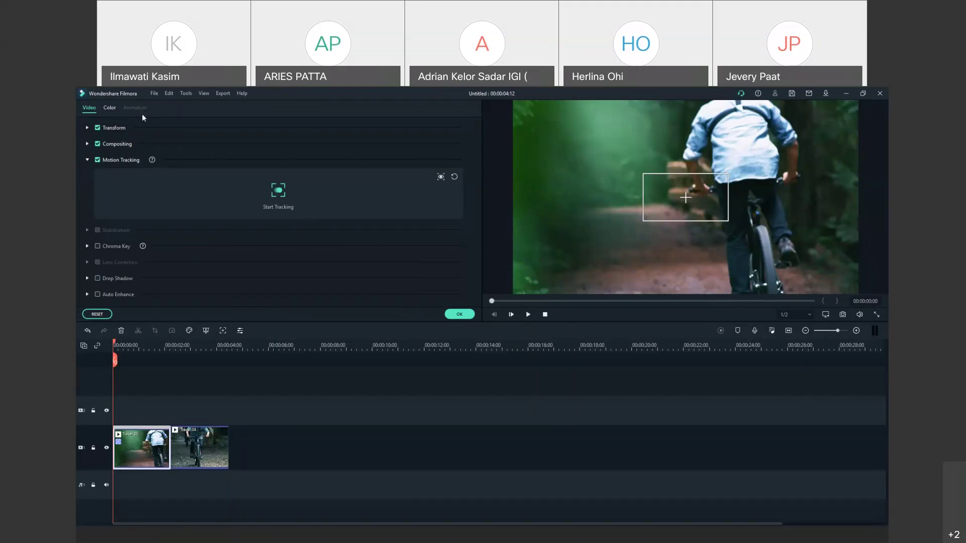
pyautogui.click(194, 450)
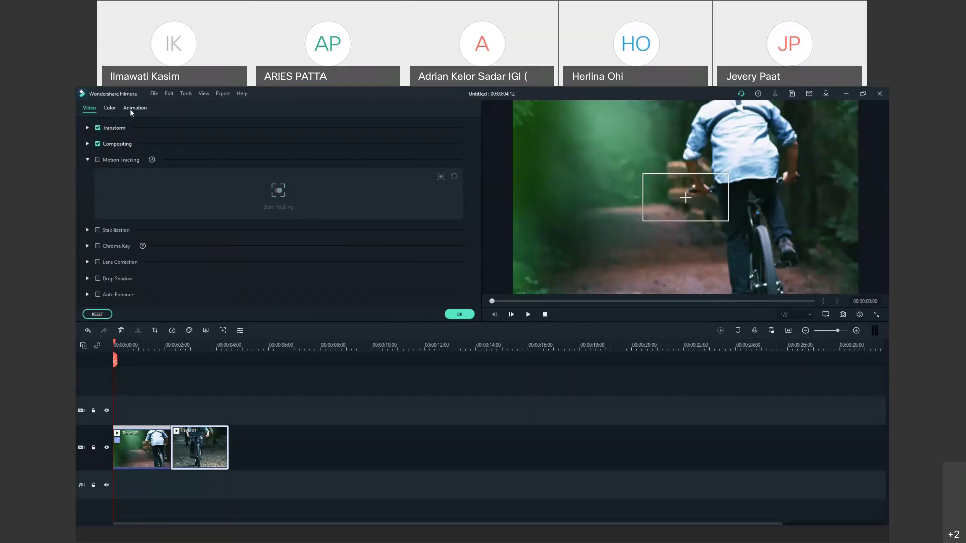
pyautogui.click(153, 453)
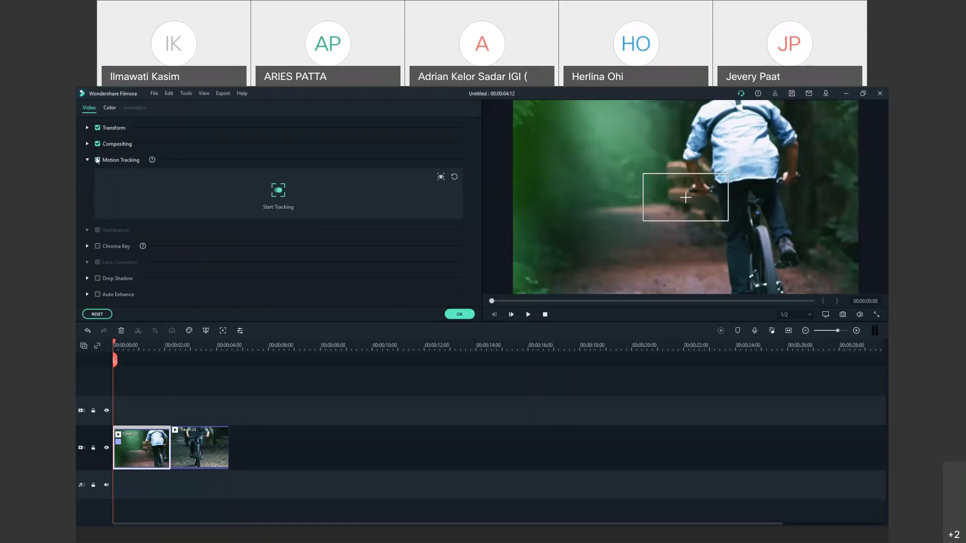
pyautogui.click(97, 160)
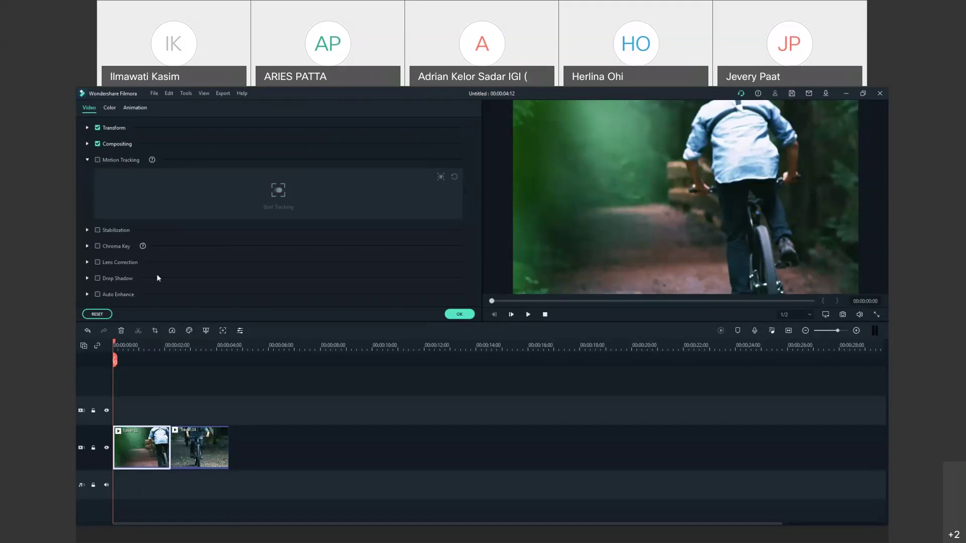
# Review the preset and customizable animation options for the Travel 02 clip.
pyautogui.click(134, 109)
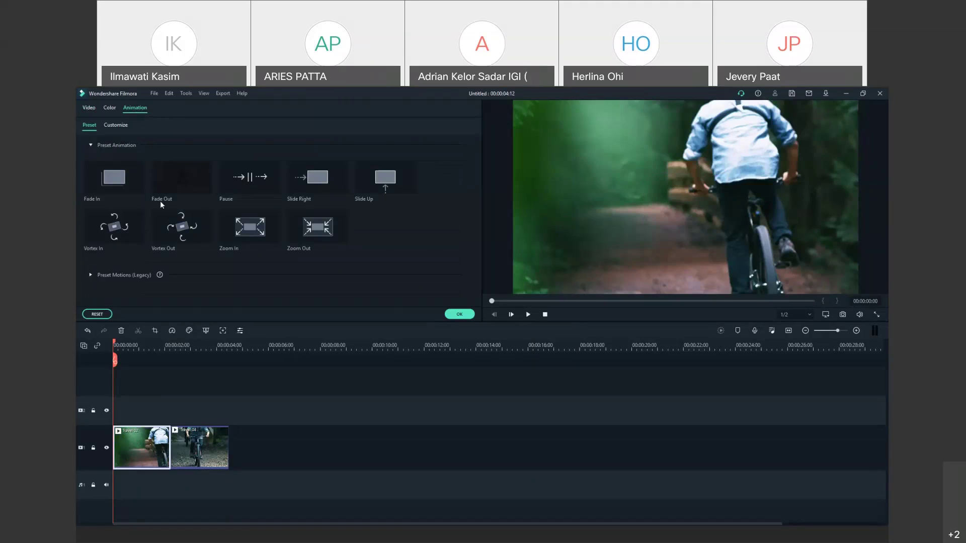
pyautogui.click(117, 124)
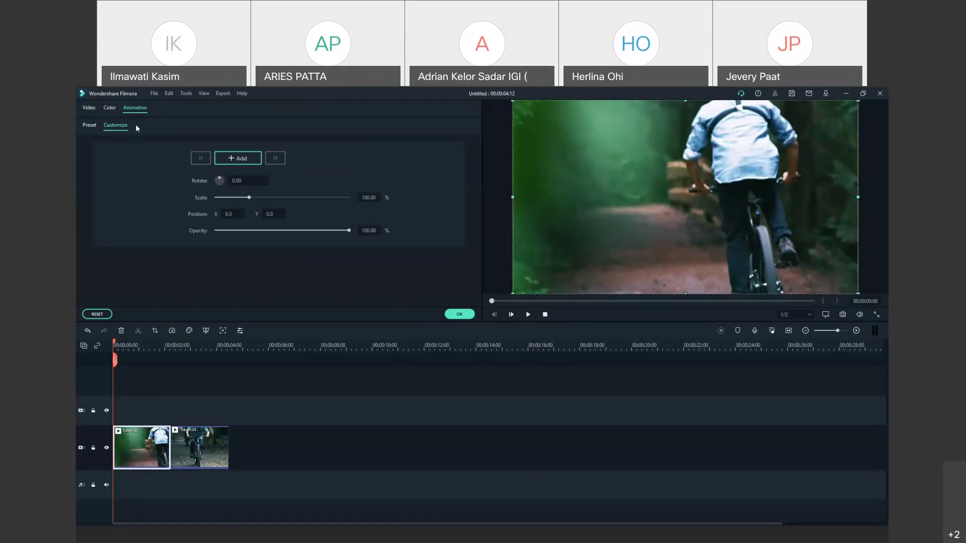
pyautogui.click(92, 126)
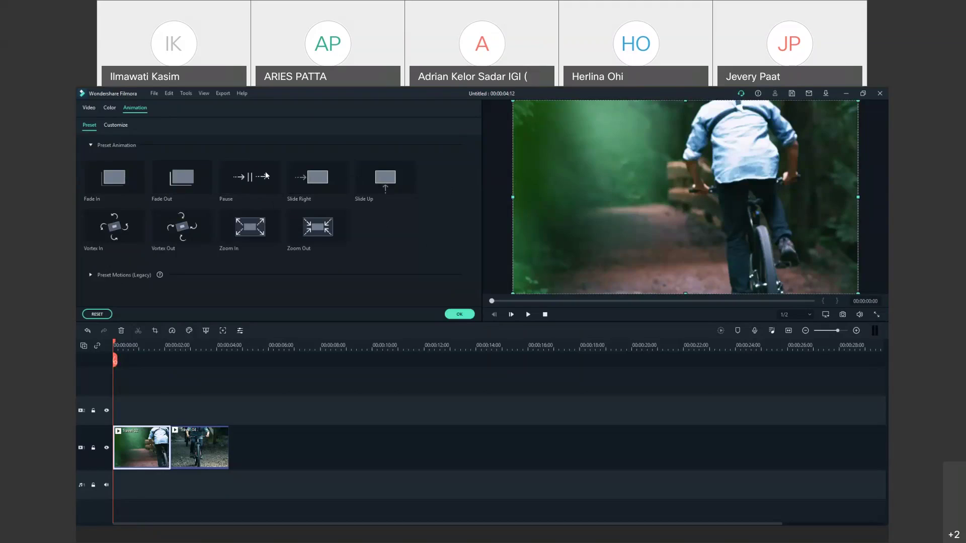
pyautogui.click(116, 124)
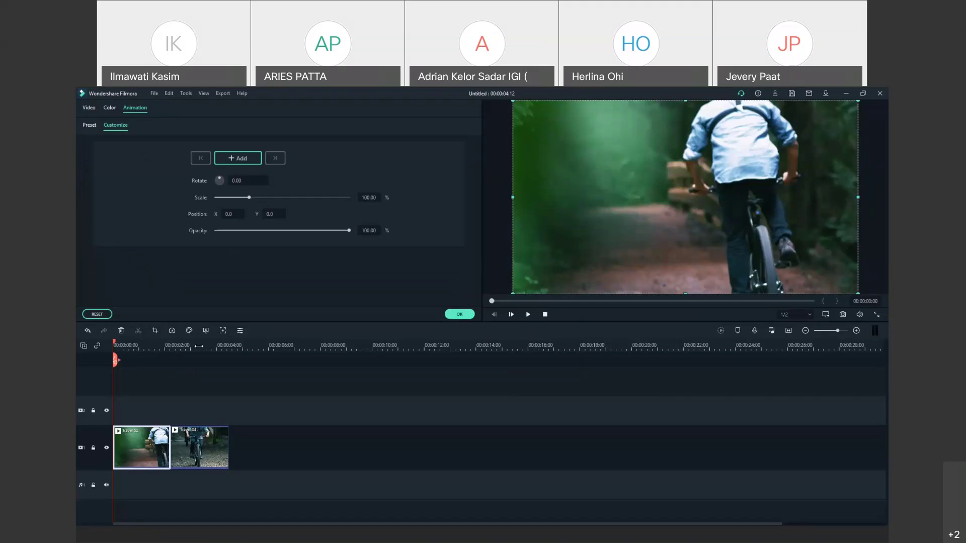
# Position the playhead at 00:00:00:10 within the Travel 02 clip.
pyautogui.scroll(3, 198, 346)
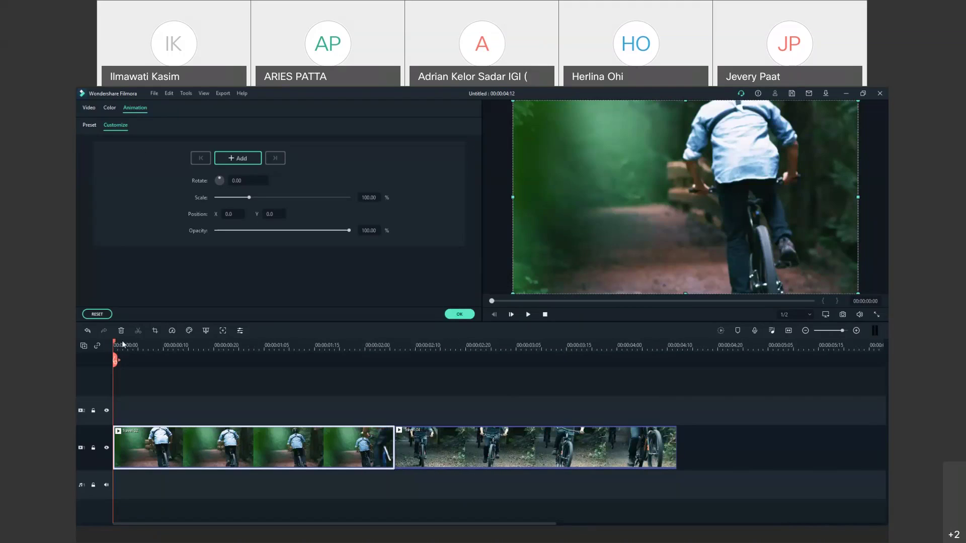
pyautogui.click(132, 342)
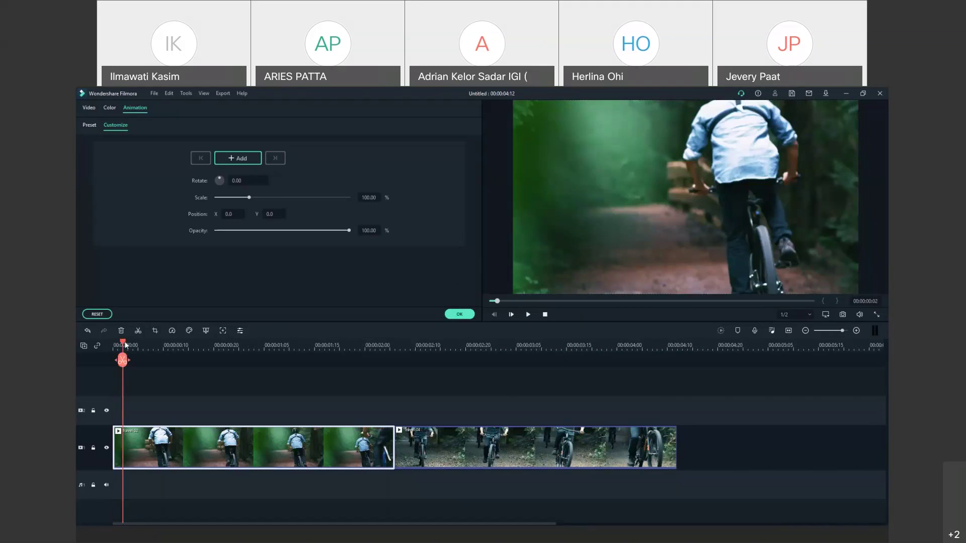
pyautogui.click(158, 345)
pyautogui.moveTo(169, 351)
pyautogui.mouseDown()
pyautogui.moveTo(183, 358)
pyautogui.moveTo(172, 364)
pyautogui.mouseUp()
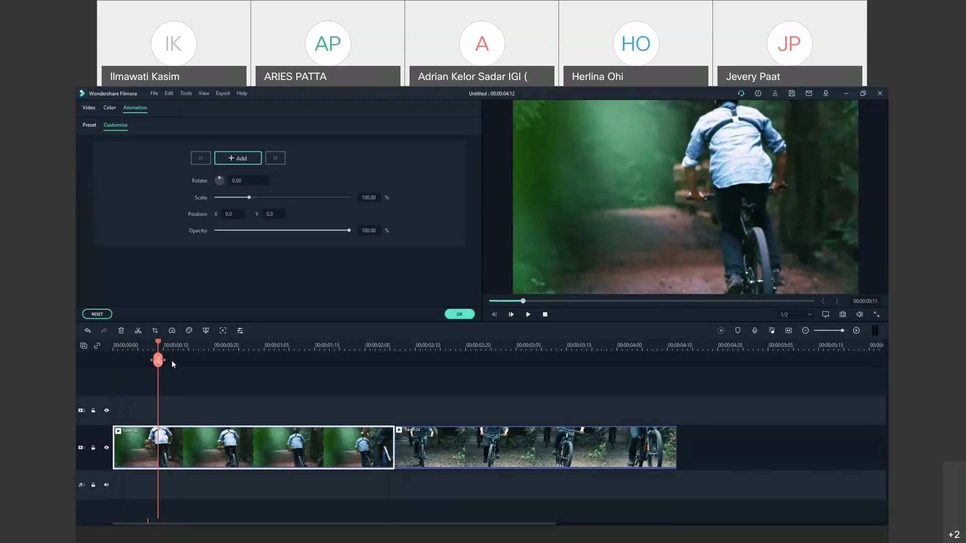
pyautogui.click(171, 358)
pyautogui.moveTo(171, 358)
pyautogui.mouseDown()
pyautogui.moveTo(142, 360)
pyautogui.moveTo(170, 363)
pyautogui.mouseUp()
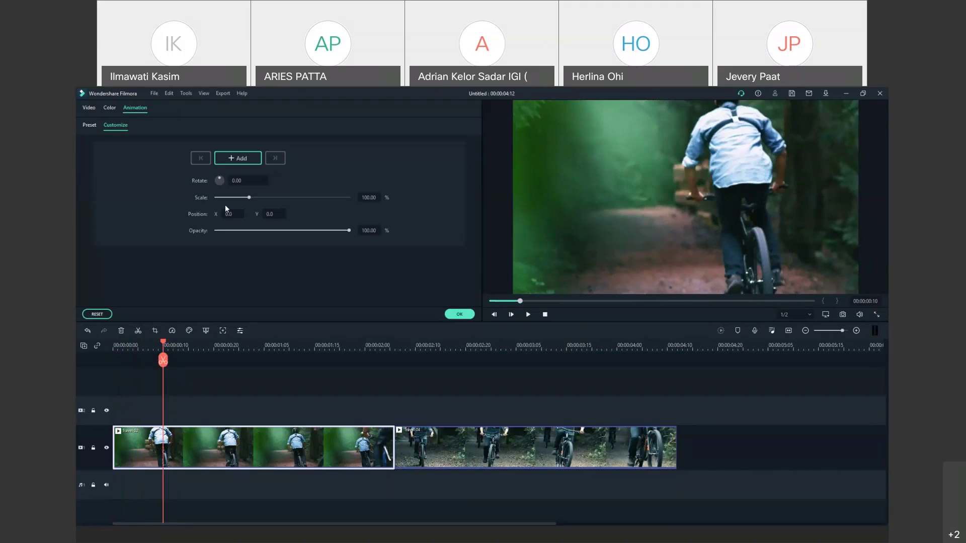
# Add a custom rotation keyframe to Travel 02, trying 50 degrees before turning the frame in the preview to about 19.44 degrees.
pyautogui.click(219, 181)
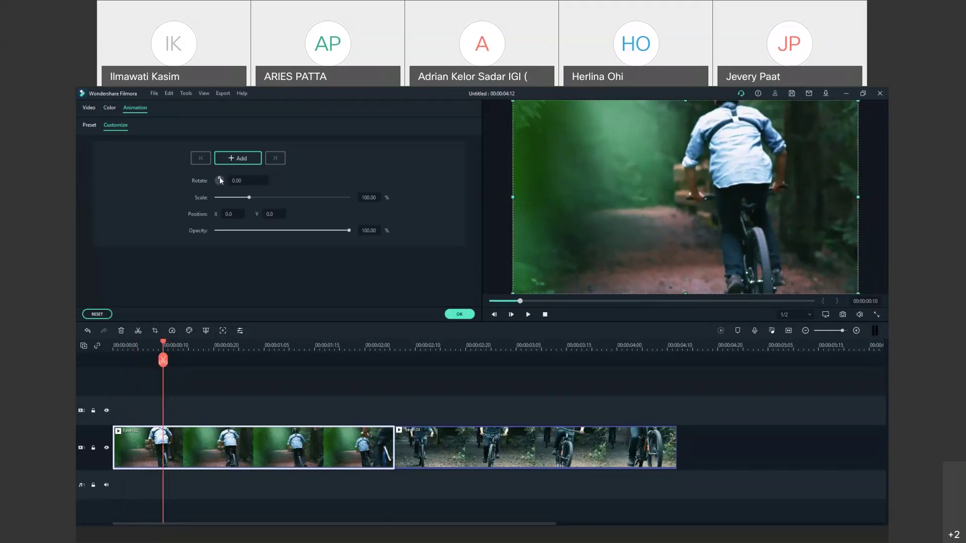
pyautogui.moveTo(220, 180); pyautogui.dragTo(221, 182)
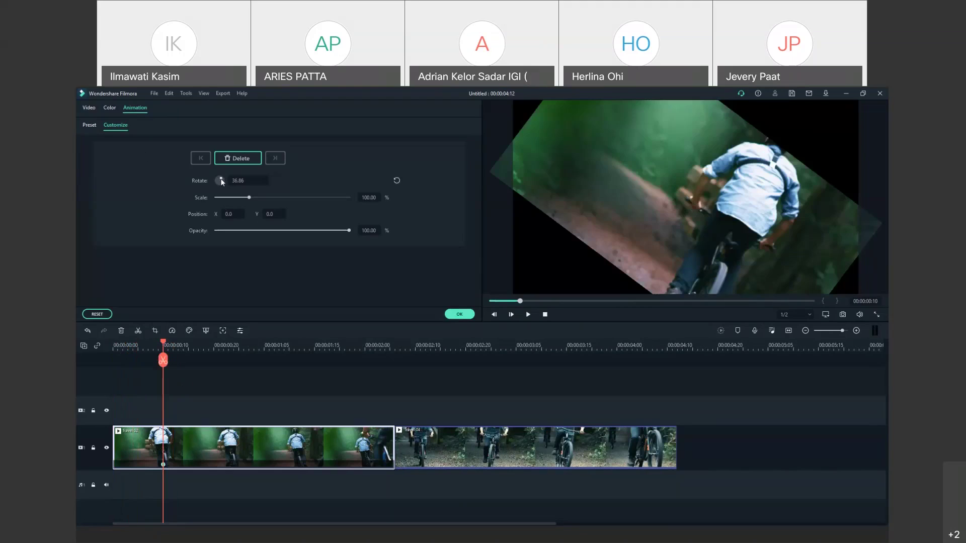
pyautogui.moveTo(222, 182); pyautogui.dragTo(222, 182)
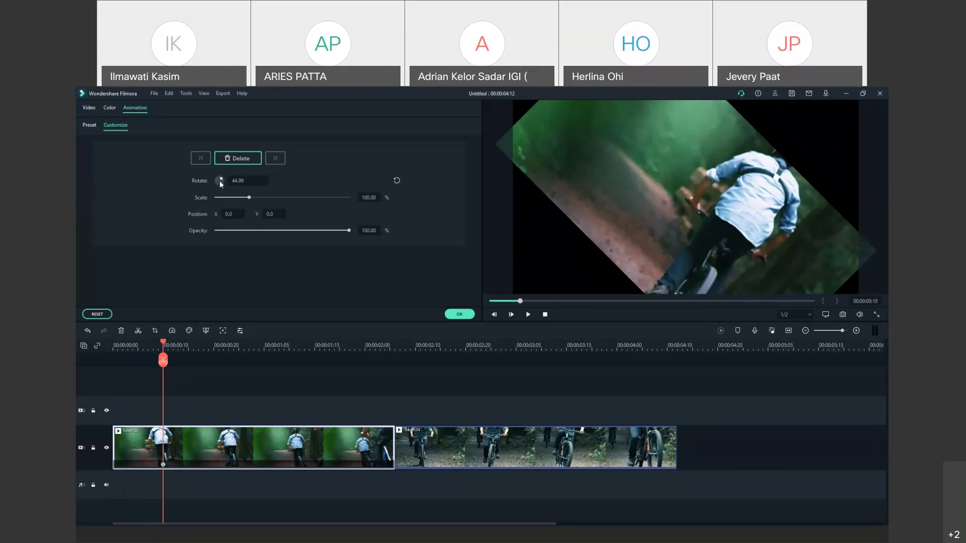
pyautogui.doubleClick(248, 182)
pyautogui.write('50')
pyautogui.click(308, 185)
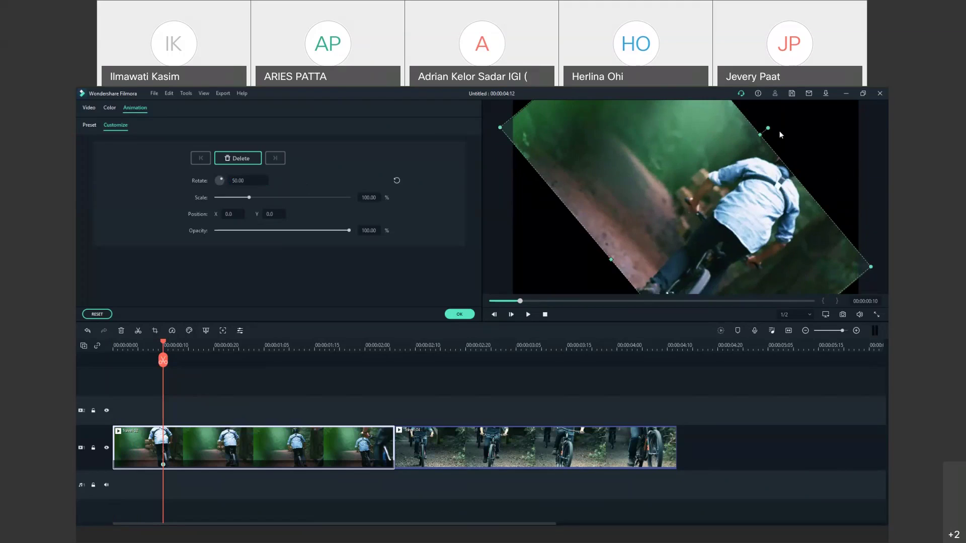
pyautogui.moveTo(768, 128); pyautogui.dragTo(711, 132)
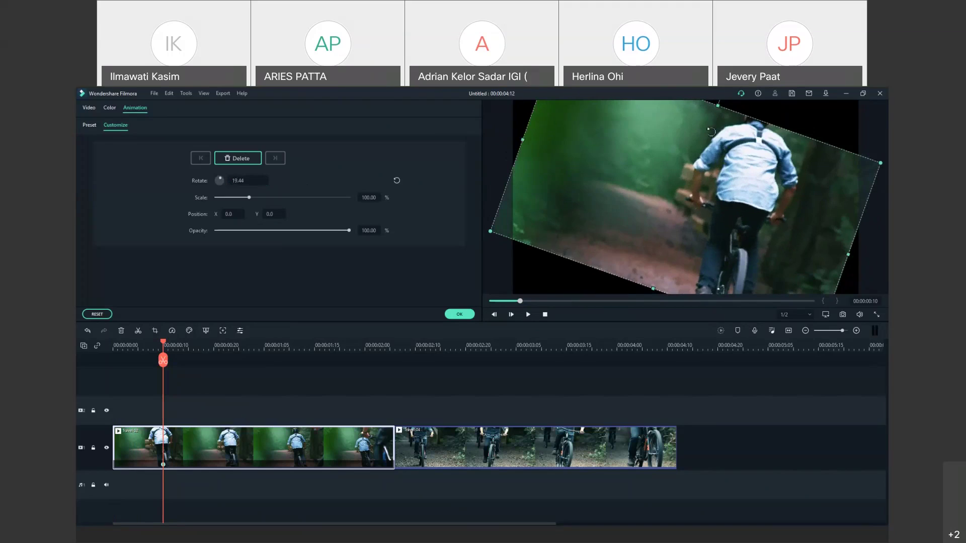
# Try smaller and larger scales for the Travel 02 keyframe, ending at about 95.54%, and lower its opacity to about 92.99%.
pyautogui.moveTo(249, 197); pyautogui.dragTo(242, 203)
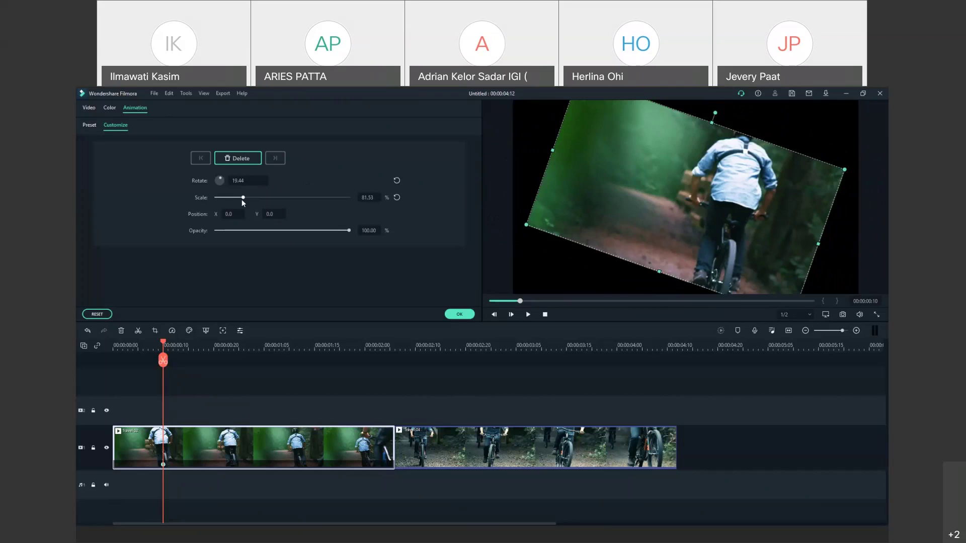
pyautogui.moveTo(242, 203); pyautogui.dragTo(254, 206)
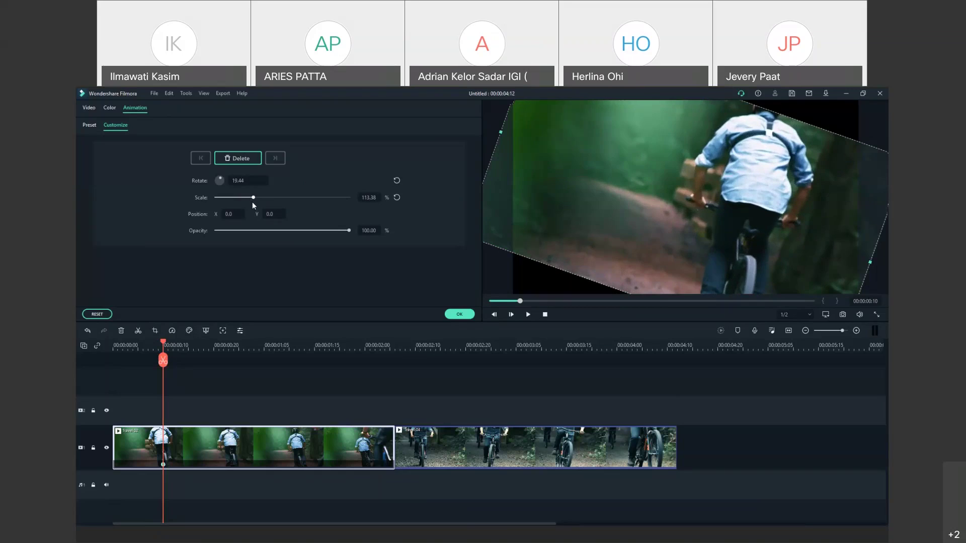
pyautogui.moveTo(253, 204); pyautogui.dragTo(245, 204)
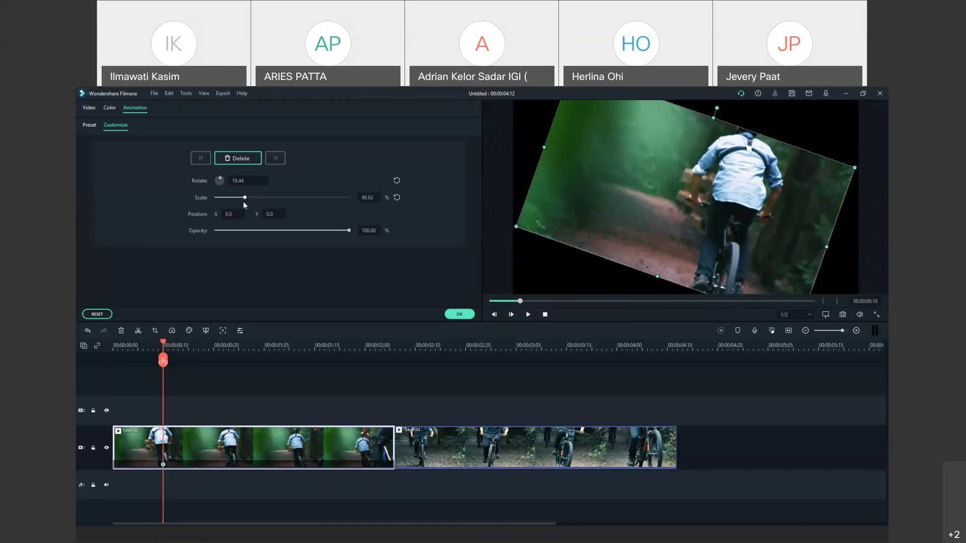
pyautogui.moveTo(245, 204); pyautogui.dragTo(292, 205)
pyautogui.click(291, 201)
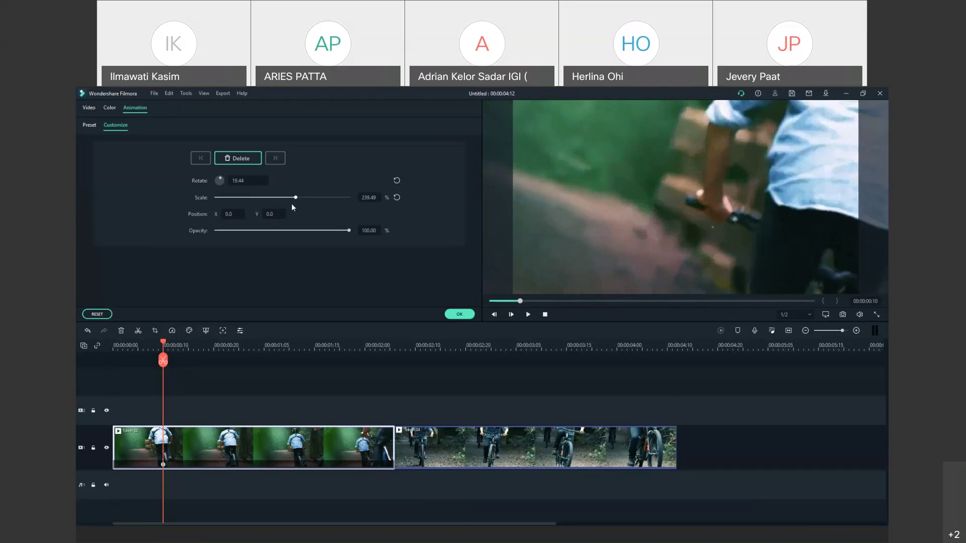
pyautogui.moveTo(271, 204); pyautogui.dragTo(248, 215)
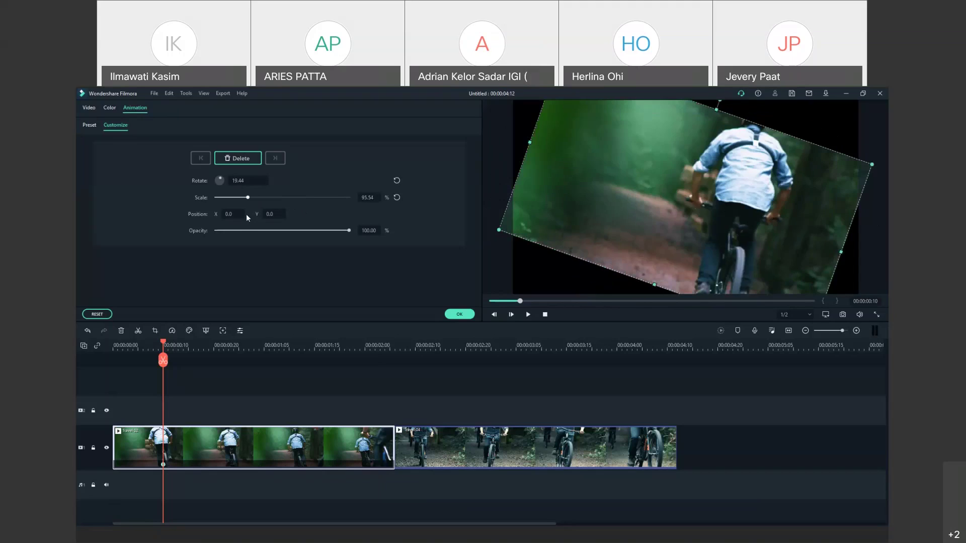
pyautogui.moveTo(350, 232)
pyautogui.mouseDown()
pyautogui.moveTo(309, 231)
pyautogui.moveTo(366, 243)
pyautogui.moveTo(339, 240)
pyautogui.mouseUp()
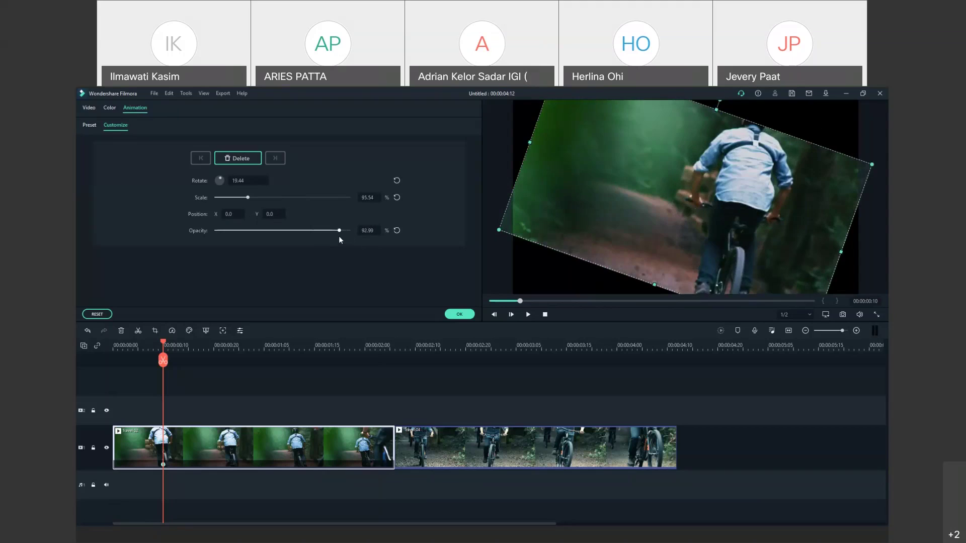
# Add a second Travel 02 keyframe at 00:00:01:11 with rotation about 83.65 degrees and opacity about 80.89%, and apply it.
pyautogui.click(460, 314)
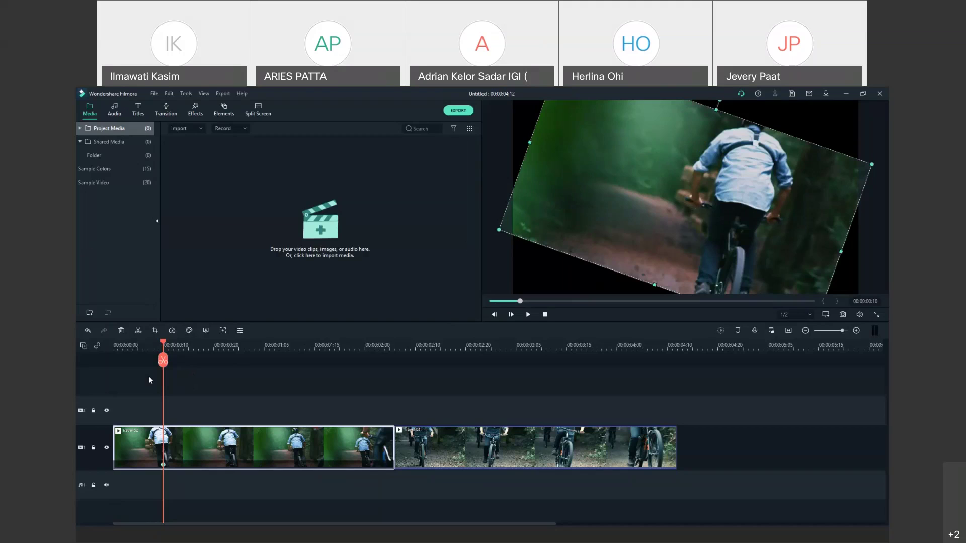
pyautogui.moveTo(161, 341); pyautogui.dragTo(295, 360)
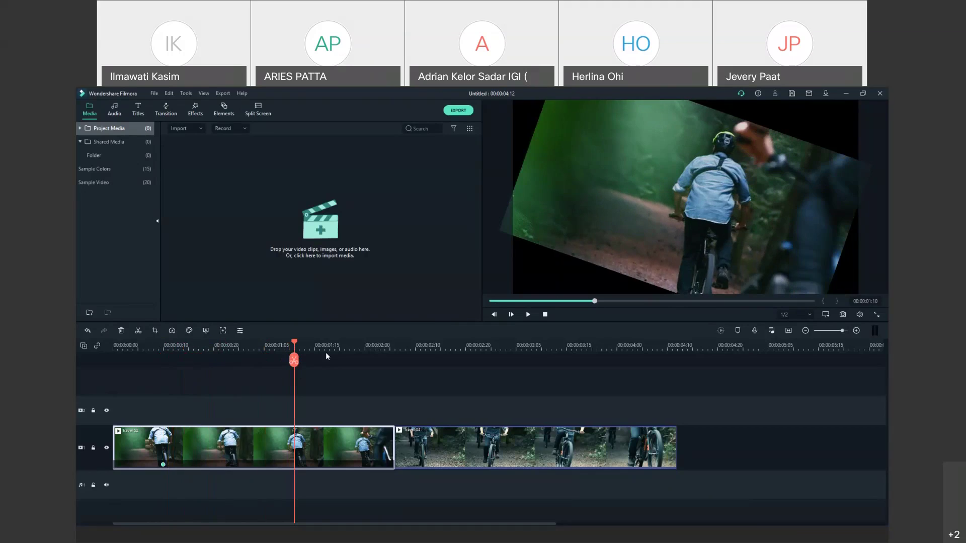
pyautogui.doubleClick(311, 444)
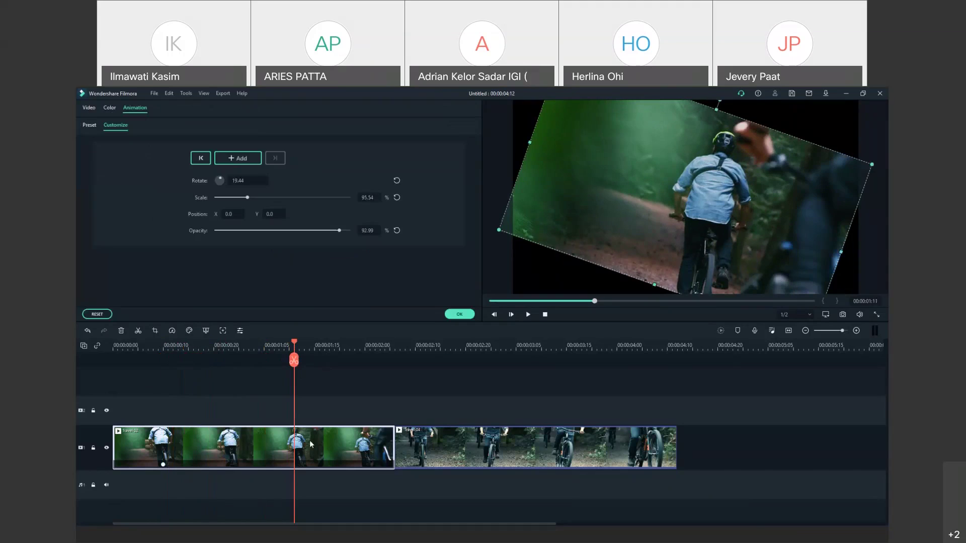
pyautogui.moveTo(220, 180); pyautogui.dragTo(218, 178)
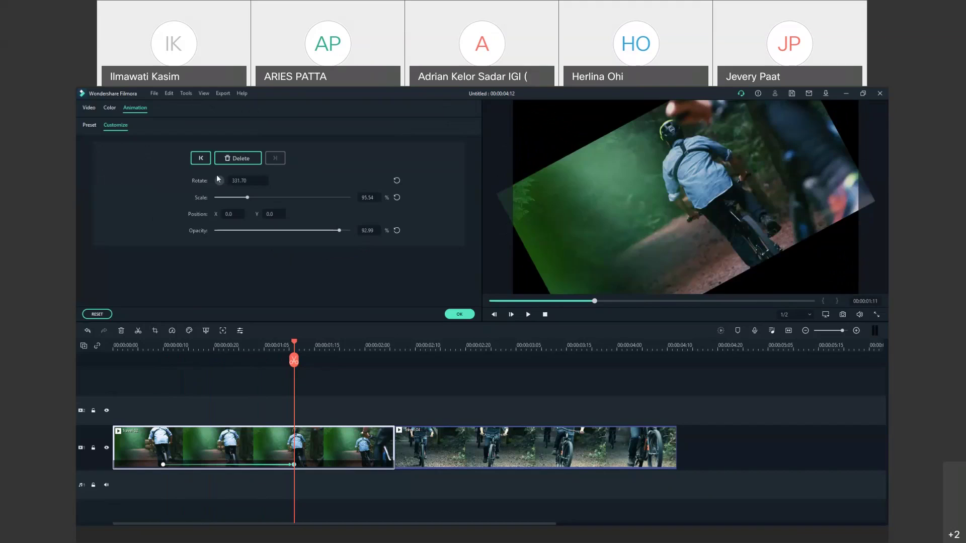
pyautogui.moveTo(217, 178)
pyautogui.mouseDown()
pyautogui.moveTo(216, 188)
pyautogui.moveTo(227, 187)
pyautogui.moveTo(217, 179)
pyautogui.moveTo(217, 191)
pyautogui.mouseUp()
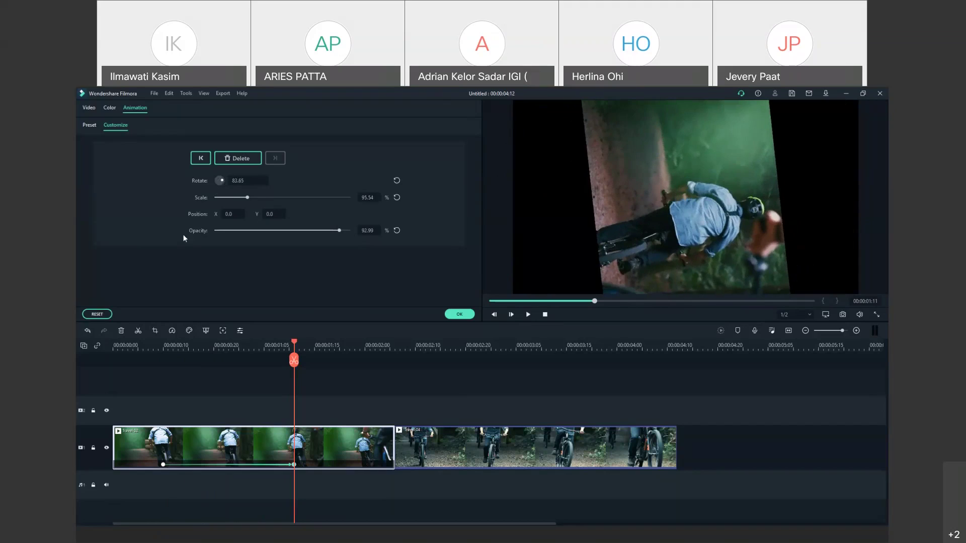
pyautogui.click(323, 231)
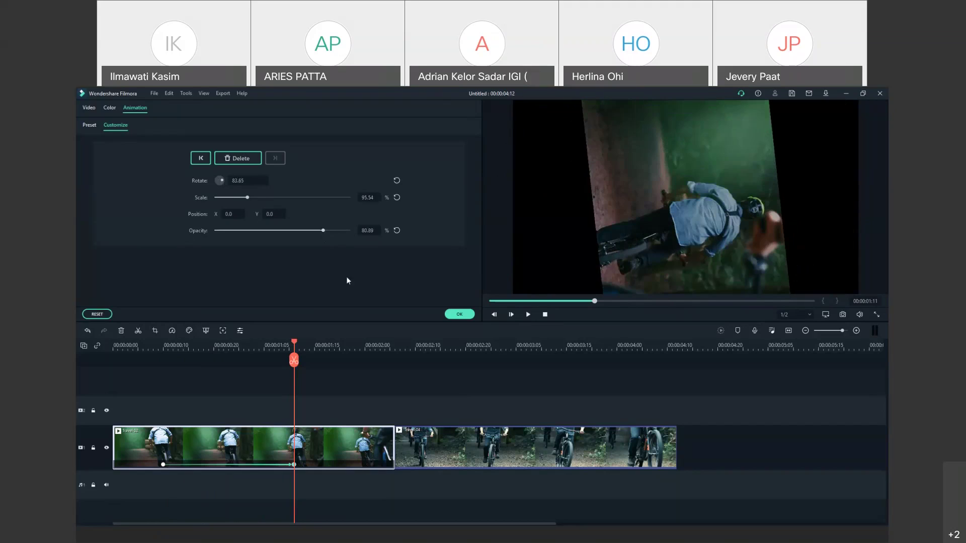
pyautogui.click(460, 314)
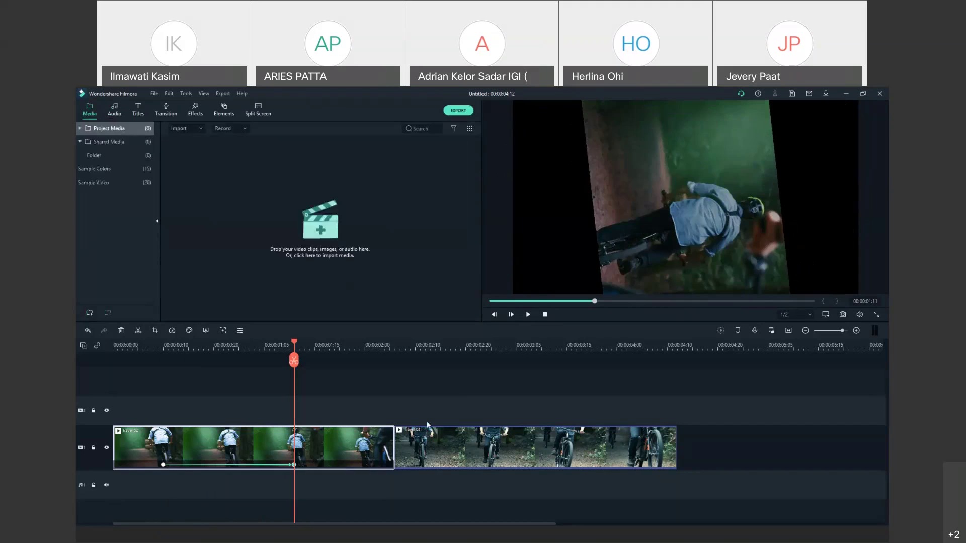
# Add a custom keyframe to Travel 04 at 00:00:02:16, rotating it to about -33.69 degrees and enlarging its scale well above 100%.
pyautogui.click(315, 347)
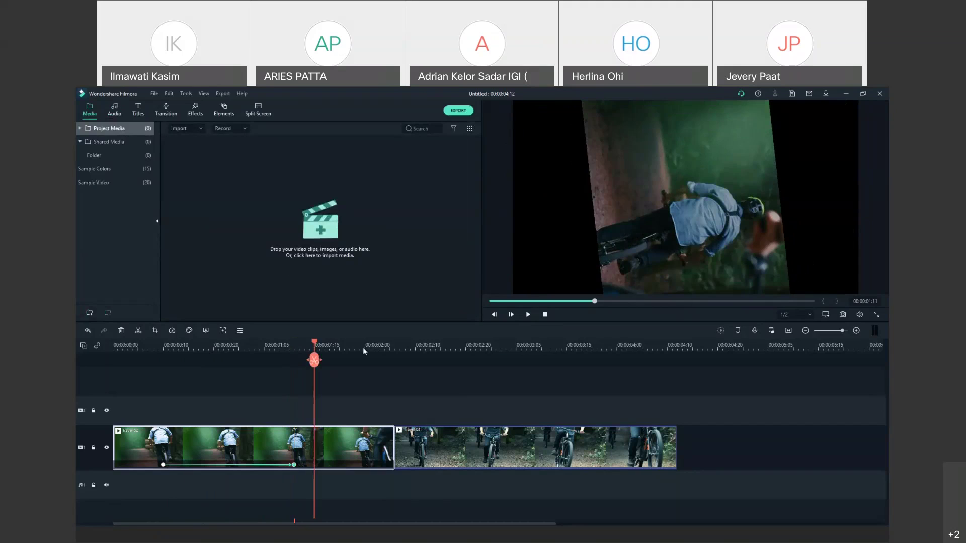
pyautogui.click(441, 360)
pyautogui.moveTo(442, 361)
pyautogui.mouseDown()
pyautogui.moveTo(421, 354)
pyautogui.moveTo(444, 356)
pyautogui.mouseUp()
pyautogui.doubleClick(455, 447)
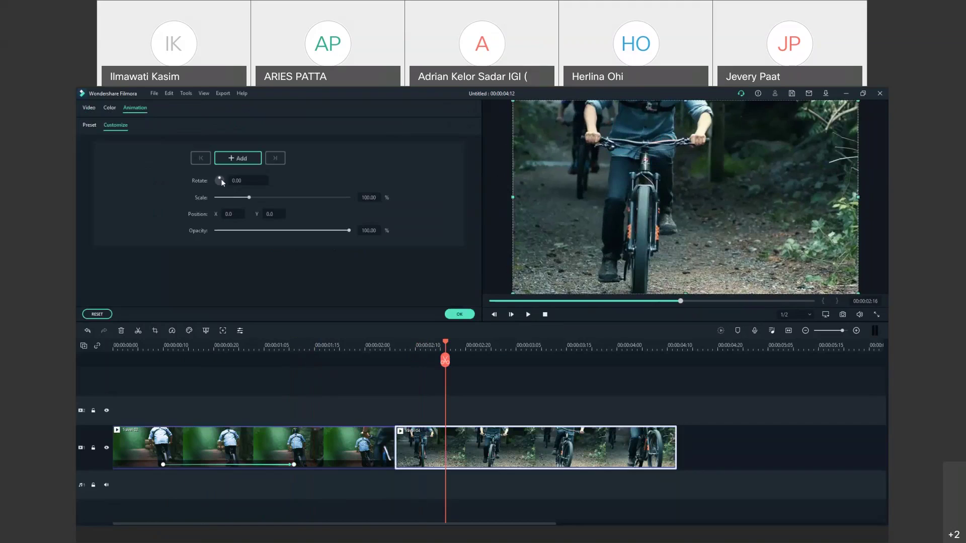
pyautogui.click(221, 181)
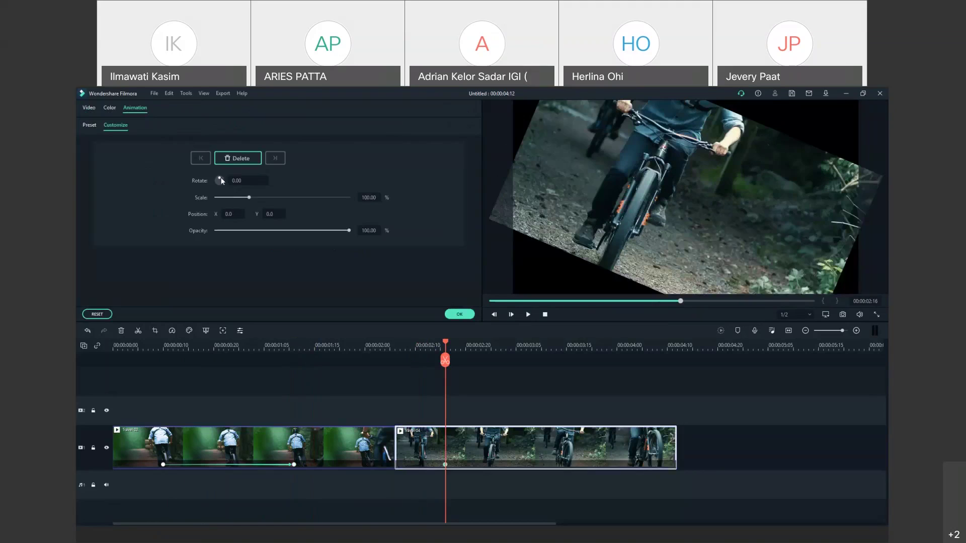
pyautogui.moveTo(221, 181); pyautogui.dragTo(265, 197)
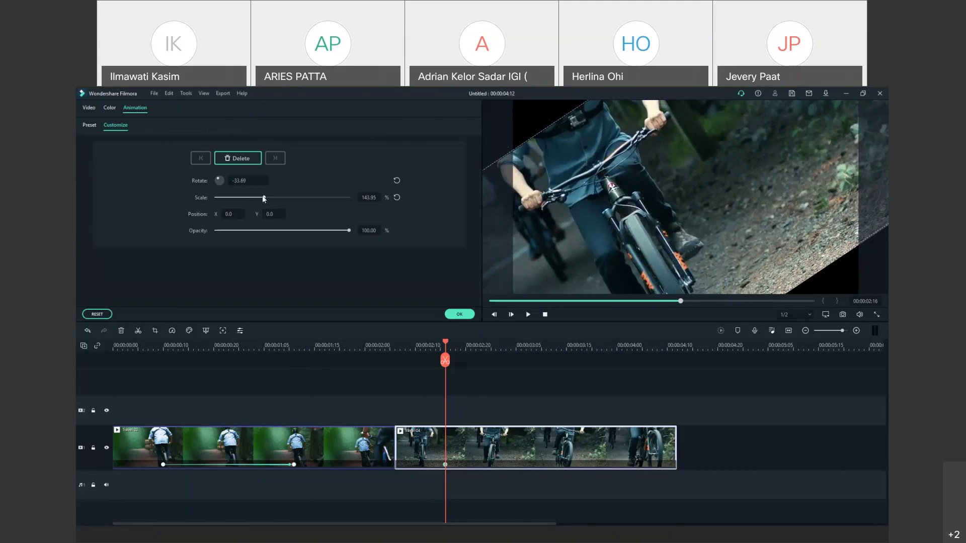
pyautogui.moveTo(264, 198); pyautogui.dragTo(252, 198)
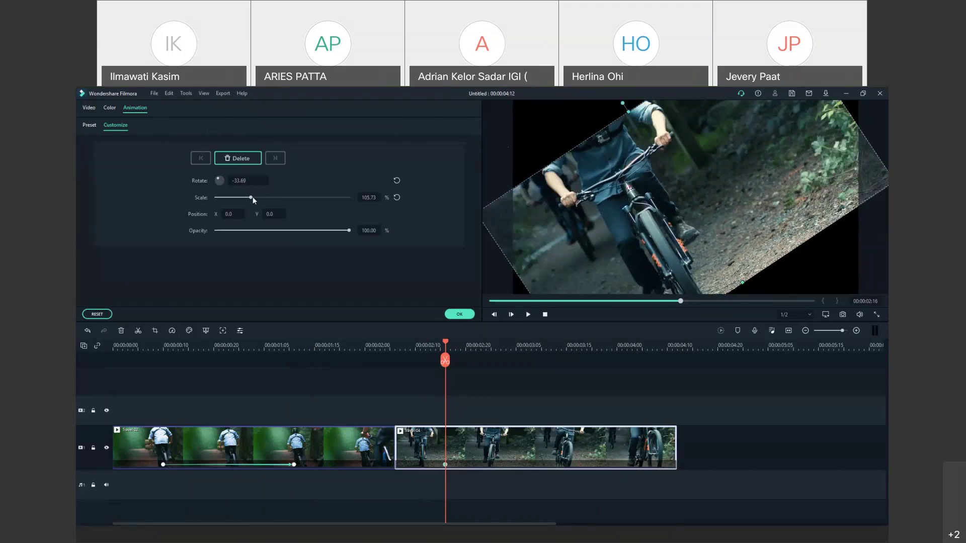
pyautogui.moveTo(250, 197); pyautogui.dragTo(262, 199)
pyautogui.click(459, 315)
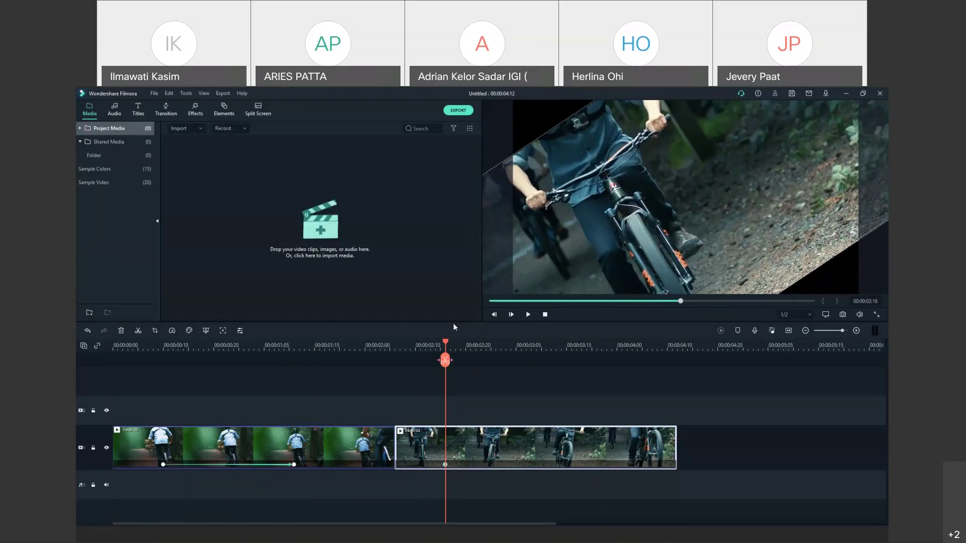
# Add a second Travel 04 keyframe at 00:00:03:11, returning rotation to 0 degrees and reducing scale to nearly fill the frame.
pyautogui.moveTo(479, 350); pyautogui.dragTo(548, 360)
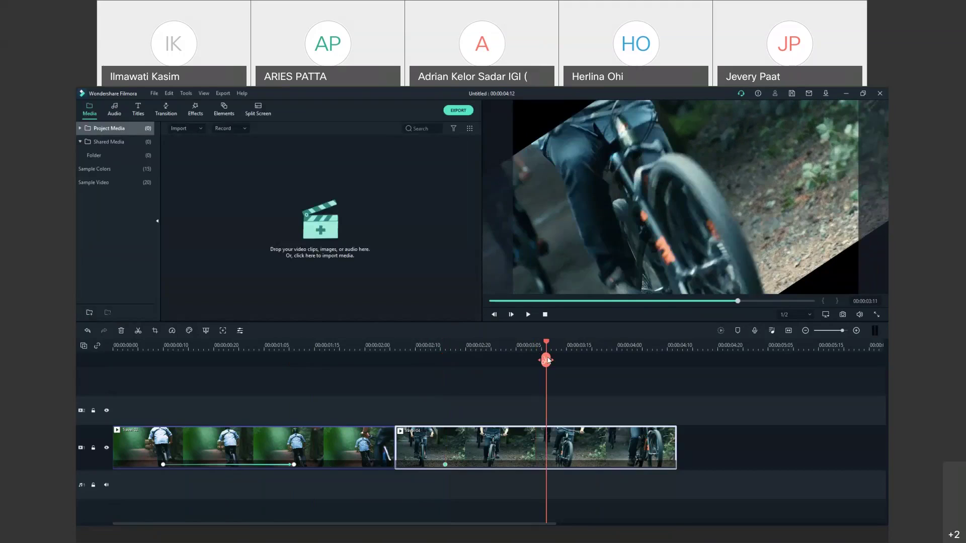
pyautogui.doubleClick(542, 441)
pyautogui.moveTo(258, 197); pyautogui.dragTo(246, 196)
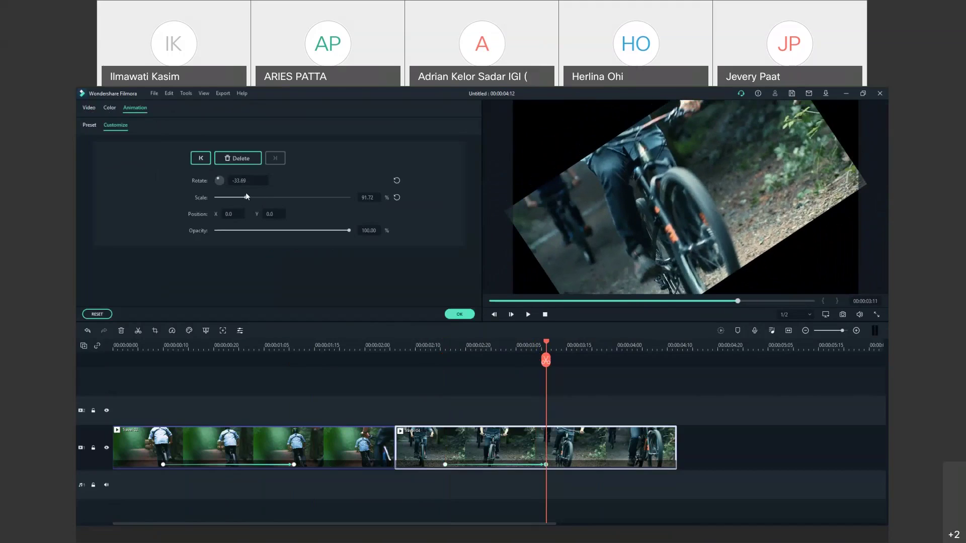
pyautogui.doubleClick(220, 180)
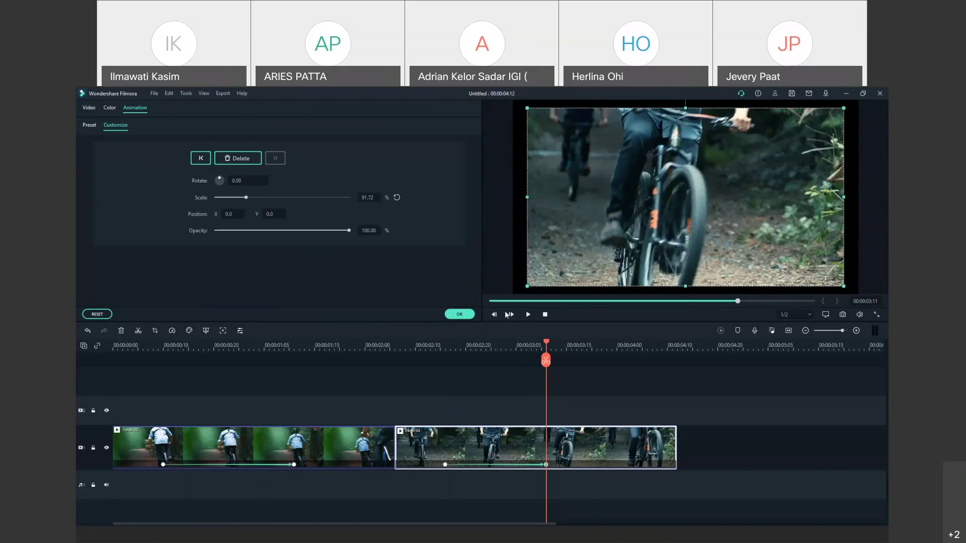
pyautogui.moveTo(246, 197); pyautogui.dragTo(250, 197)
pyautogui.click(459, 314)
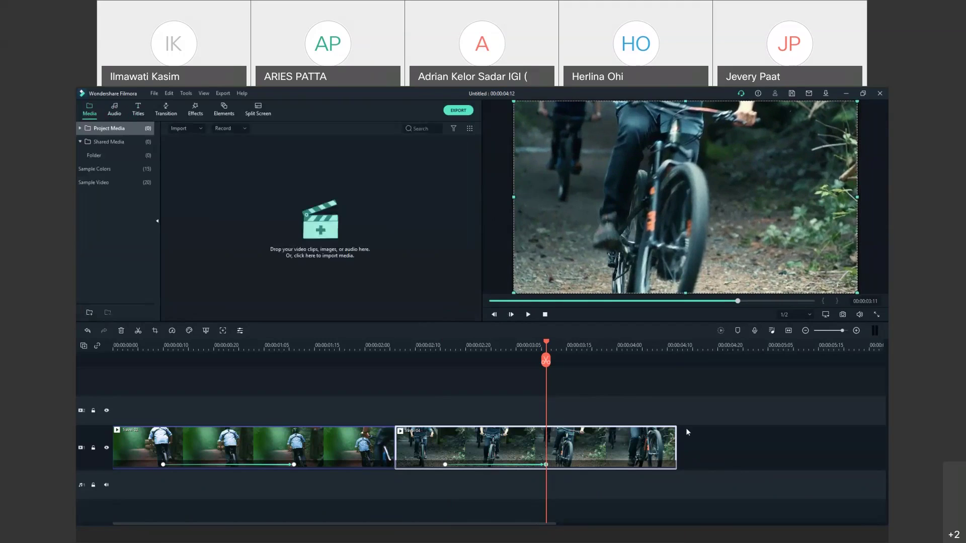
# Play the timeline from the start to review the keyframe animation on both clips.
pyautogui.click(545, 314)
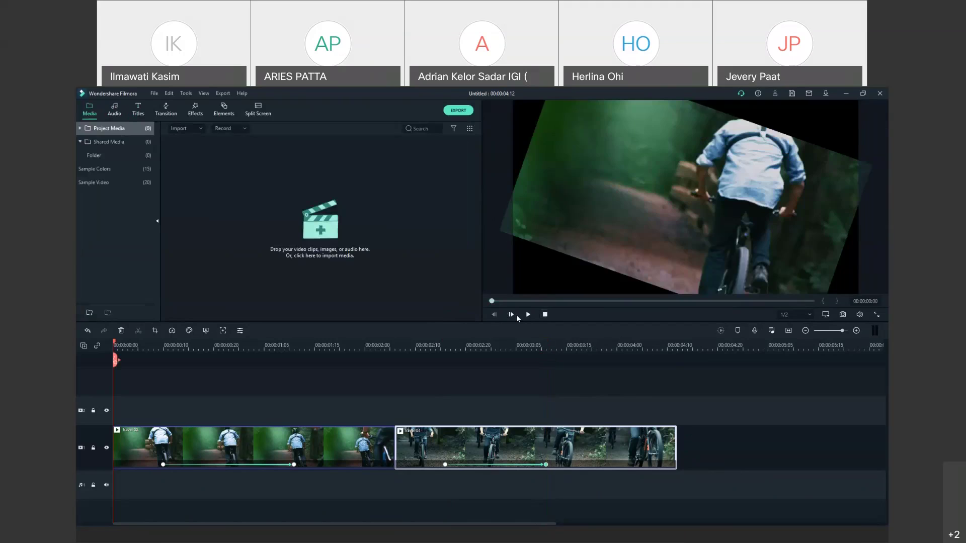
pyautogui.click(529, 316)
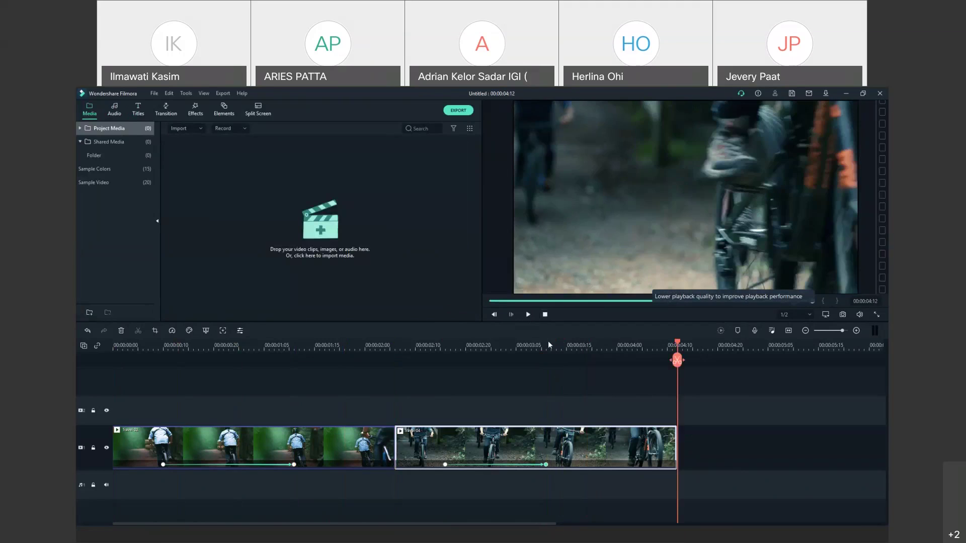
pyautogui.click(545, 315)
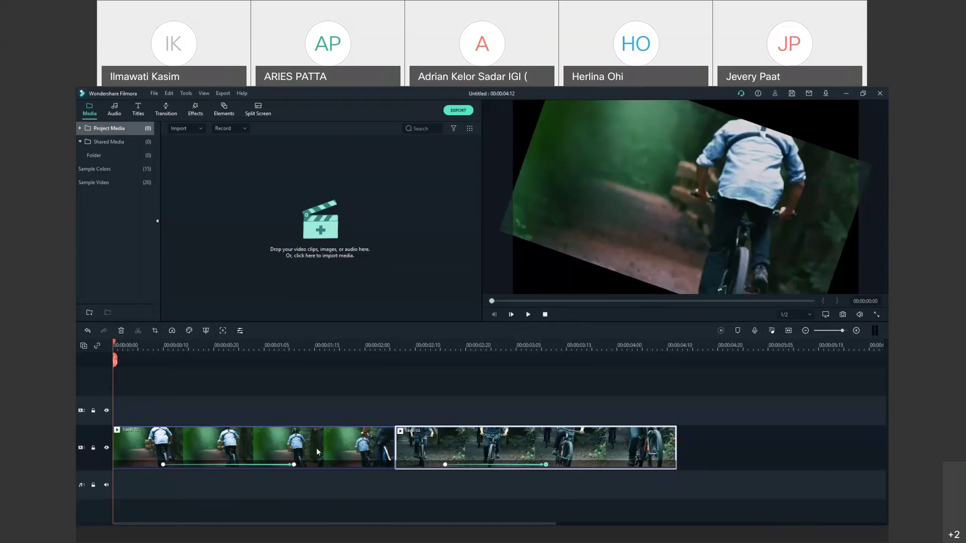
# Delete the Travel 02 and Travel 04 clips from the timeline.
pyautogui.click(329, 453)
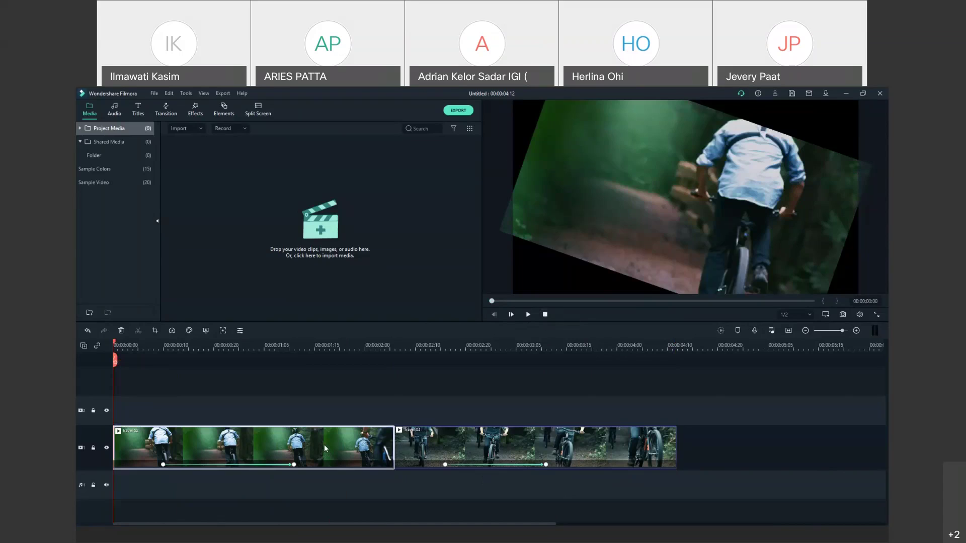
pyautogui.press('Delete')
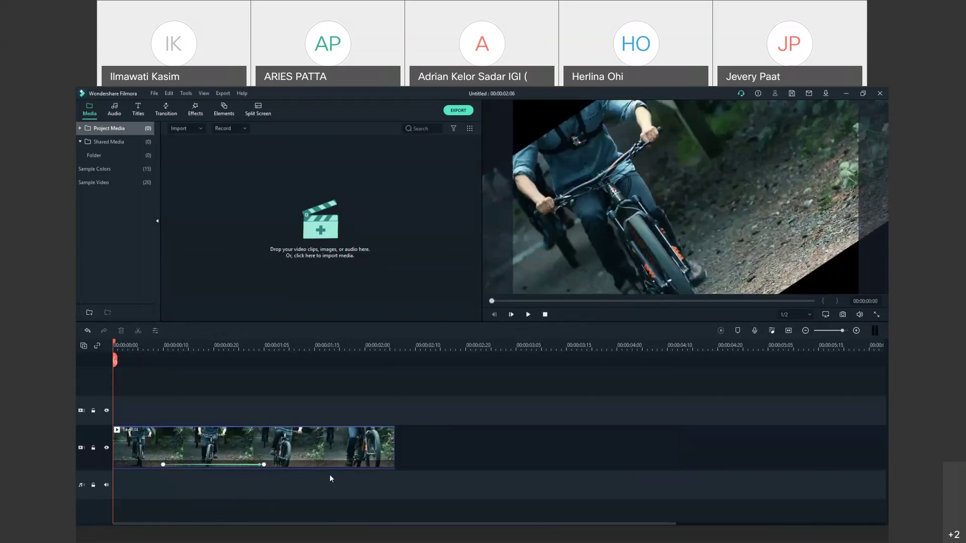
pyautogui.click(299, 446)
pyautogui.press('Delete')
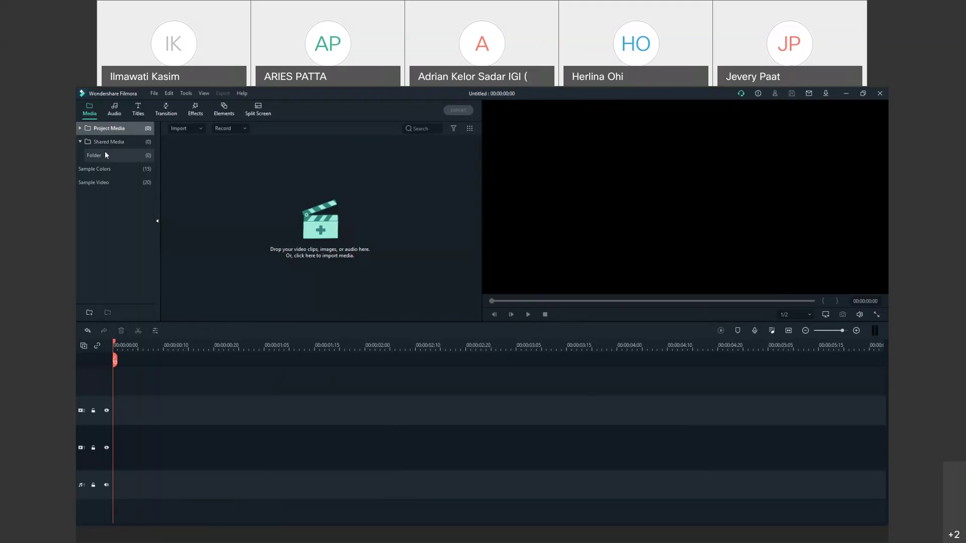
# Place the Travel 03 sample video at the start of the video track and Cherry Blossom directly after it.
pyautogui.click(100, 184)
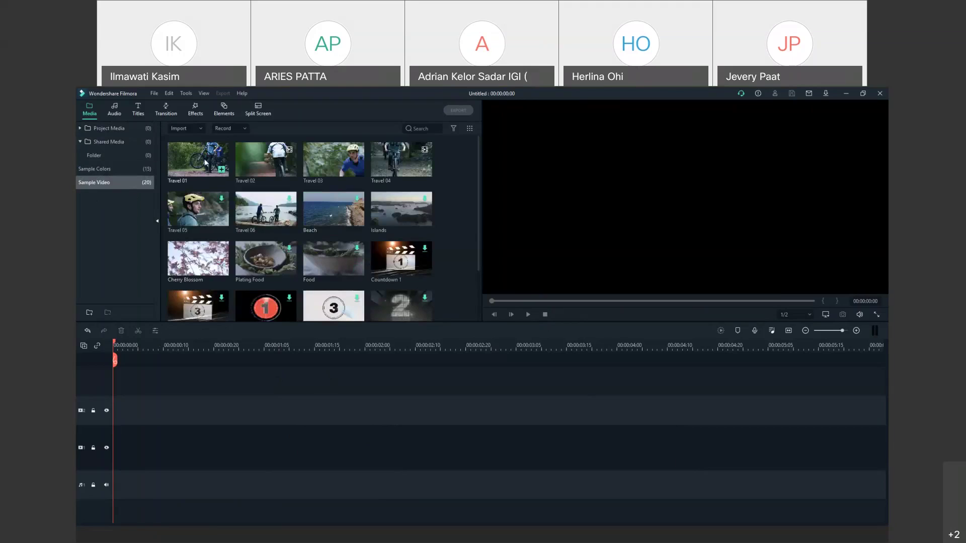
pyautogui.moveTo(331, 164); pyautogui.dragTo(112, 427)
pyautogui.moveTo(349, 326); pyautogui.dragTo(368, 448)
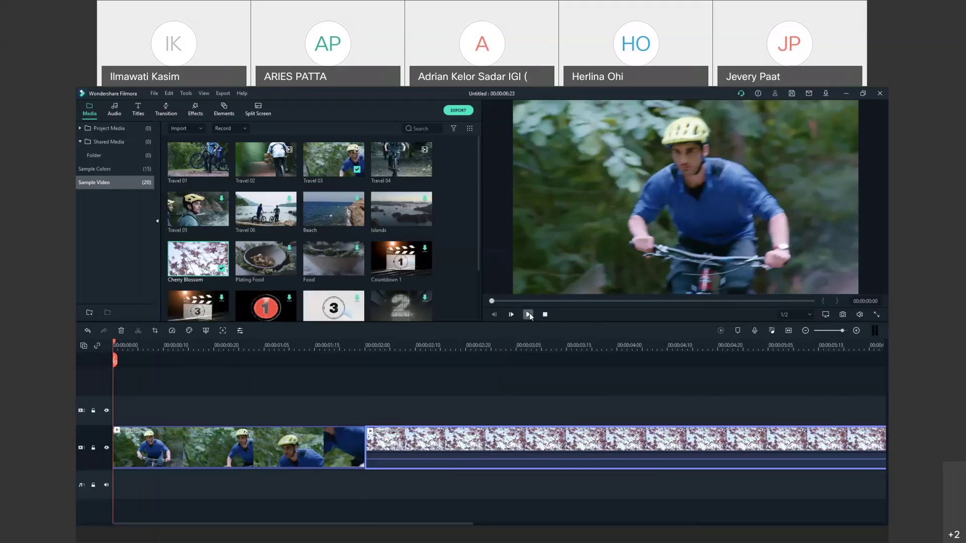
pyautogui.click(529, 314)
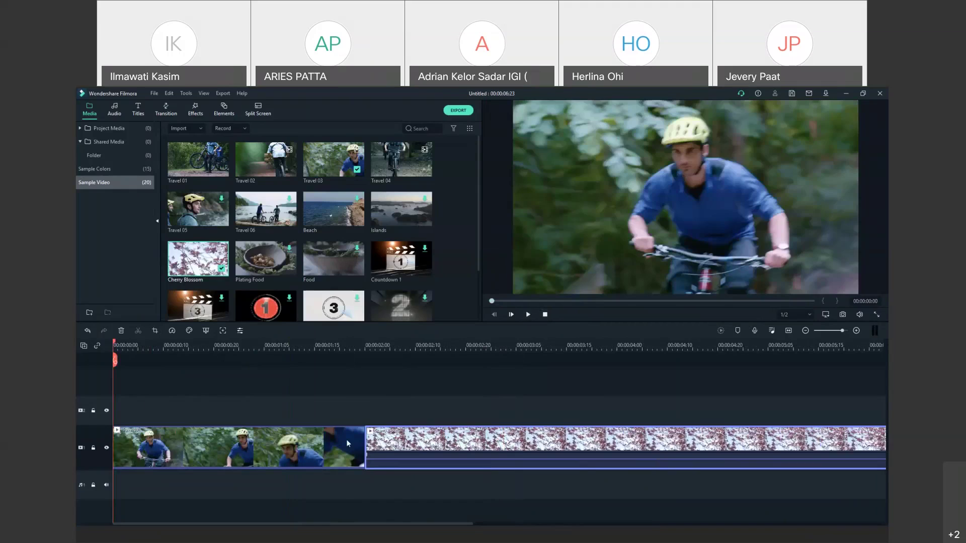
# Enable Color Match in the Travel 03 clip's color settings and apply it.
pyautogui.doubleClick(317, 451)
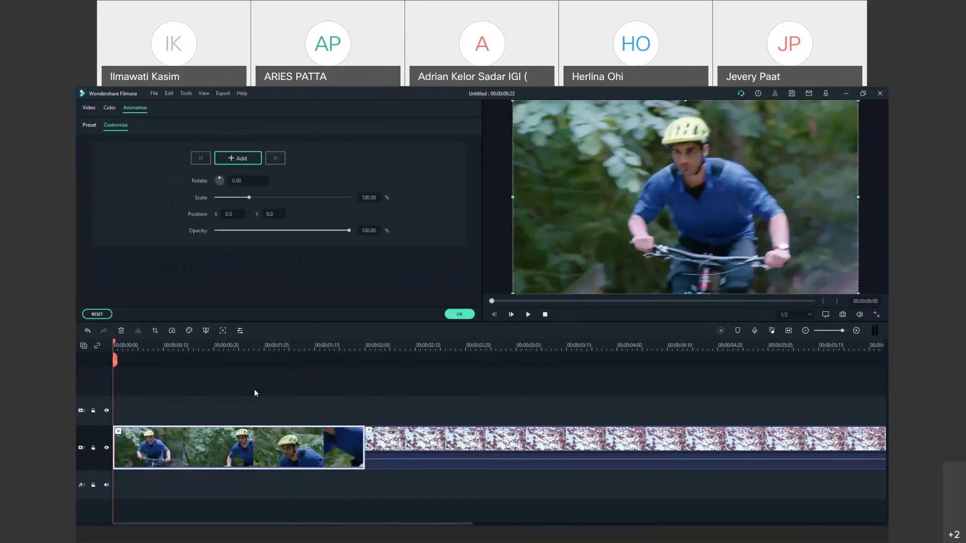
pyautogui.click(109, 108)
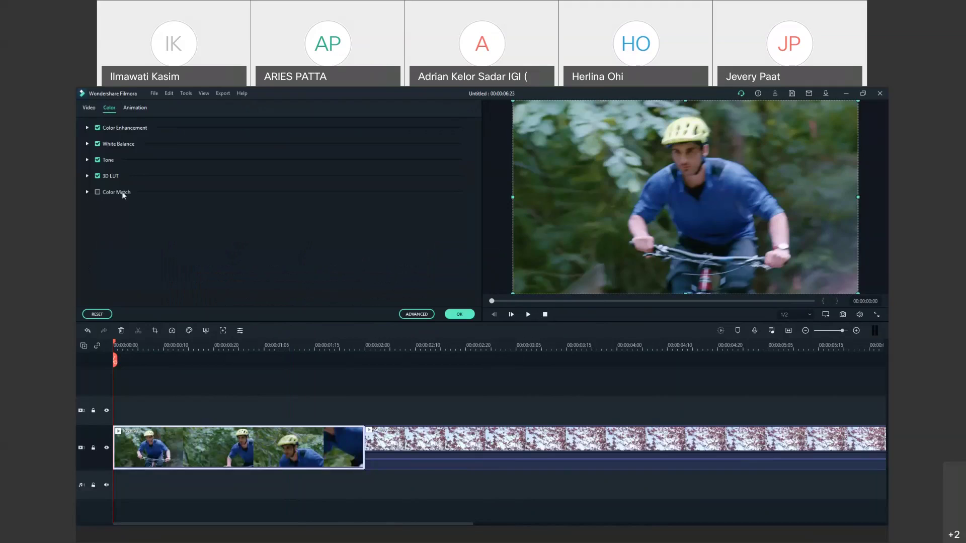
pyautogui.click(98, 191)
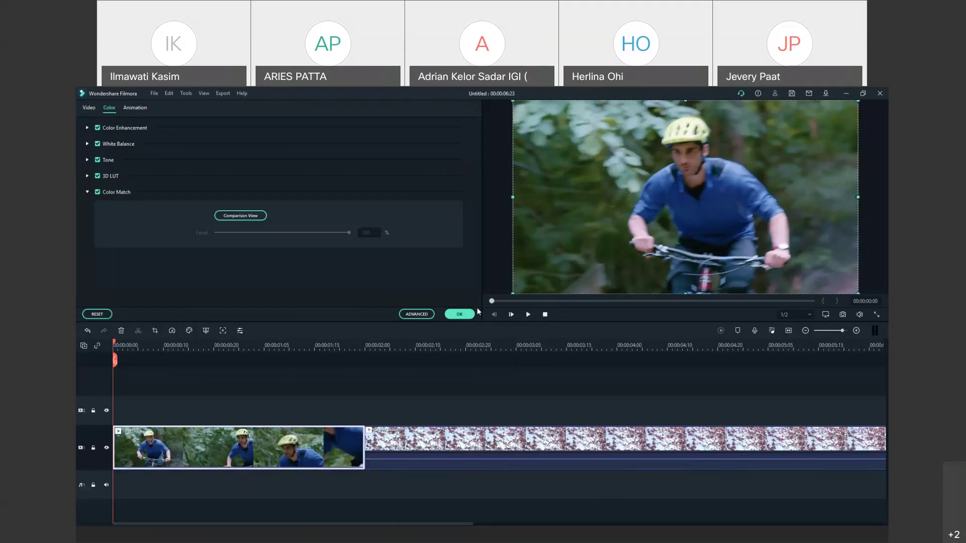
pyautogui.click(458, 315)
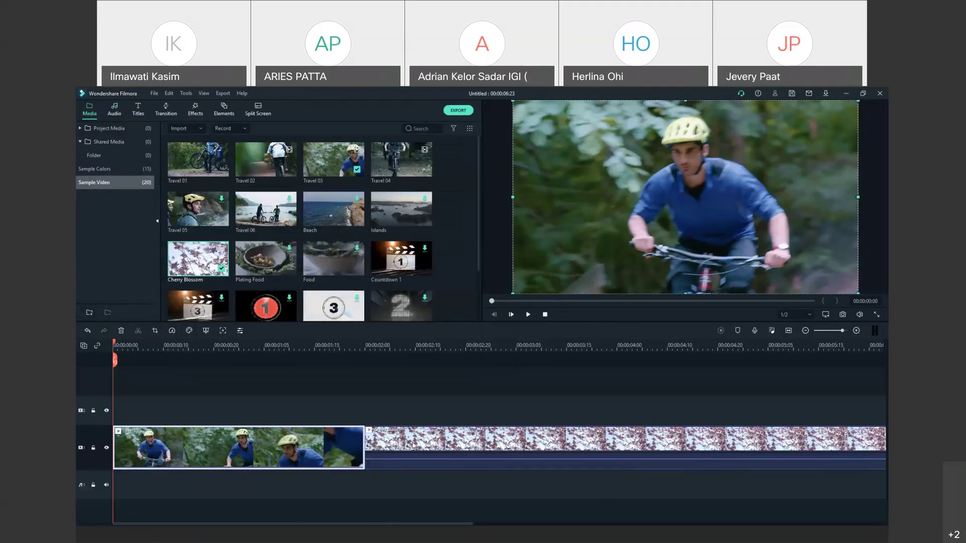
# Color-match the Cherry Blossom clip to an early Travel 03 frame in comparison view and set the match level to 83%.
pyautogui.doubleClick(413, 444)
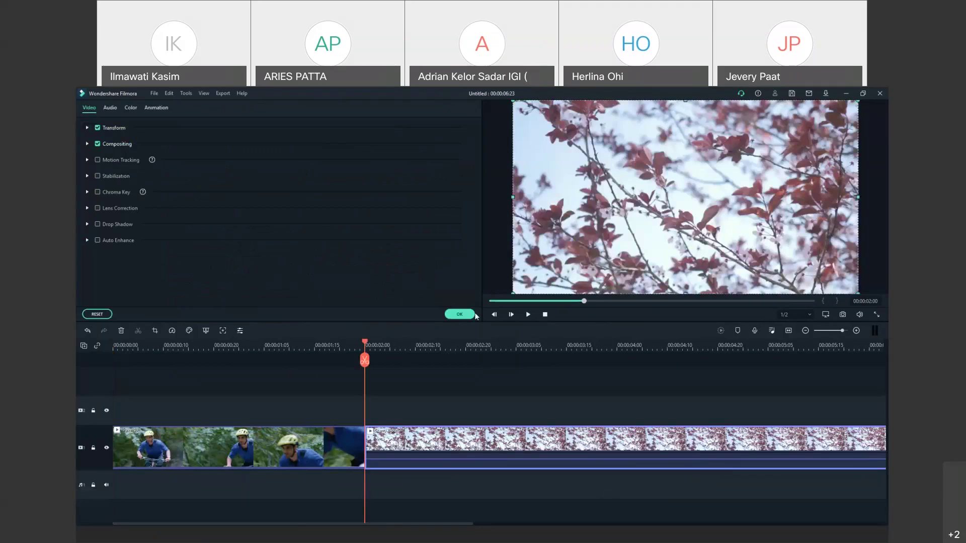
pyautogui.click(130, 107)
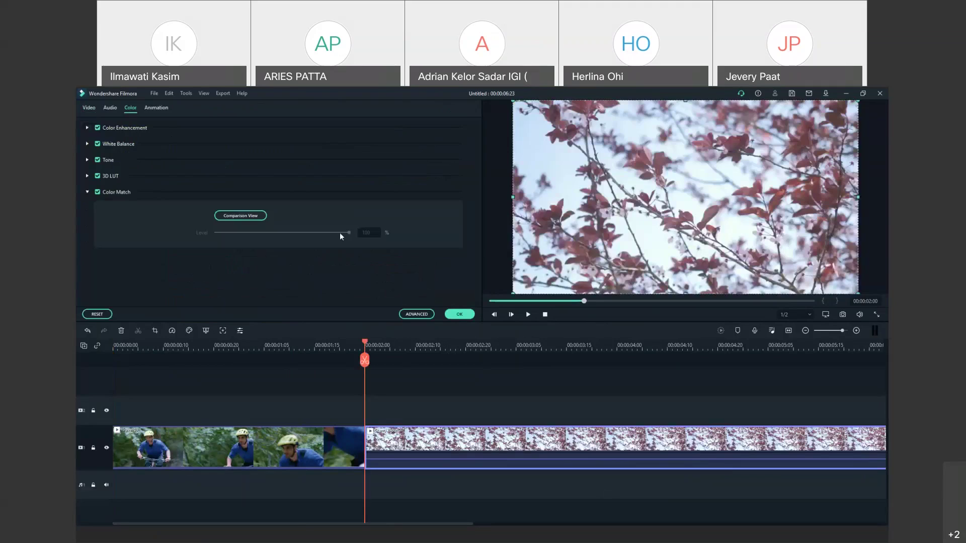
pyautogui.click(241, 216)
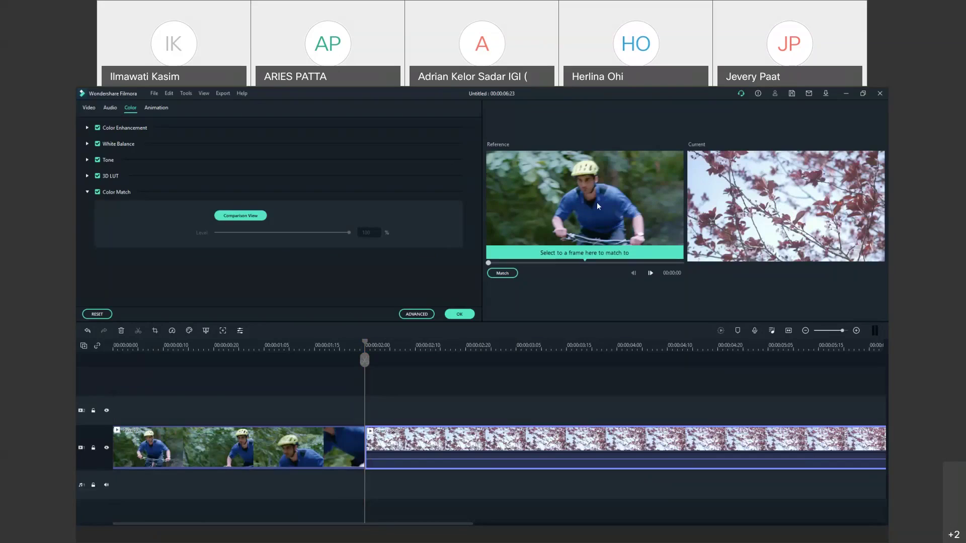
pyautogui.moveTo(488, 263)
pyautogui.mouseDown()
pyautogui.moveTo(549, 265)
pyautogui.moveTo(496, 262)
pyautogui.mouseUp()
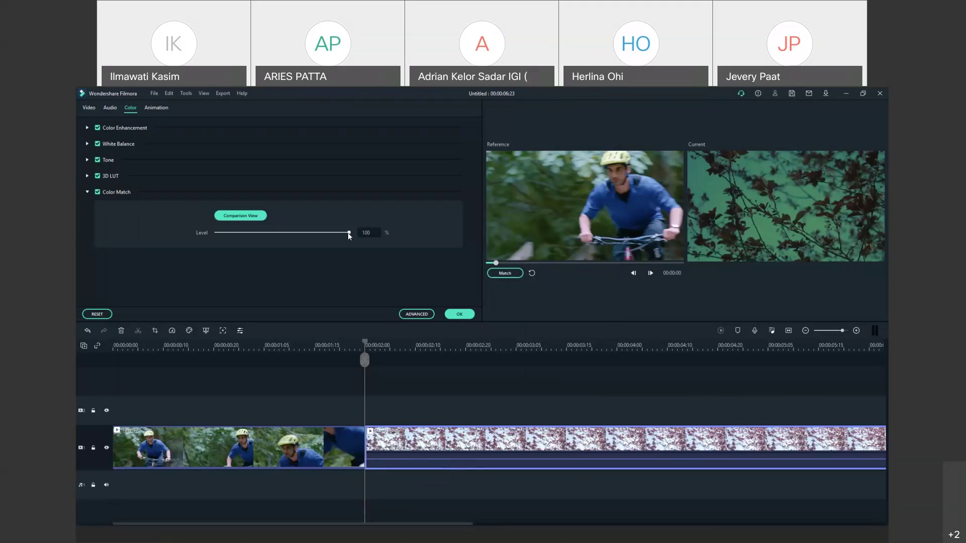
pyautogui.moveTo(348, 232); pyautogui.dragTo(327, 235)
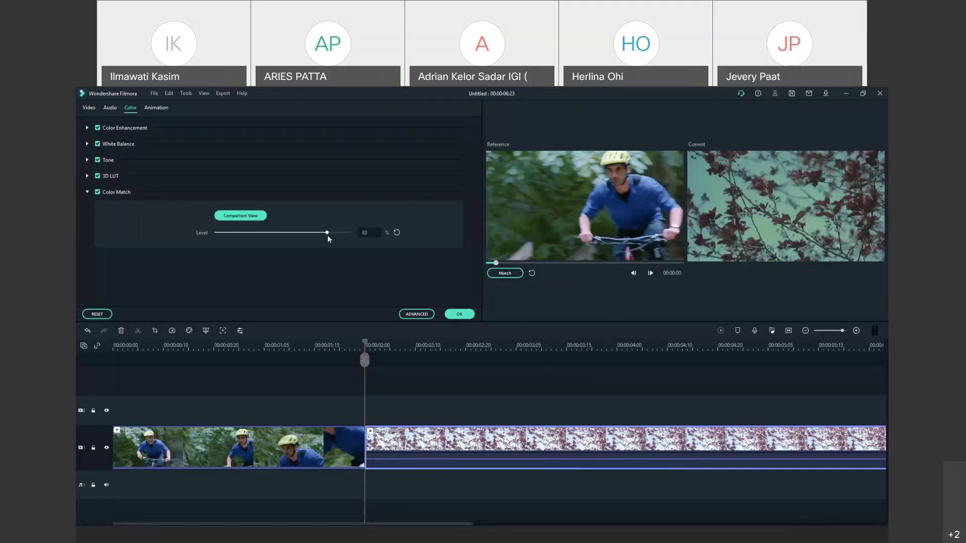
# Set the Cherry Blossom clip's color match level to 55%, apply it and play back the sequence.
pyautogui.moveTo(328, 239); pyautogui.dragTo(287, 233)
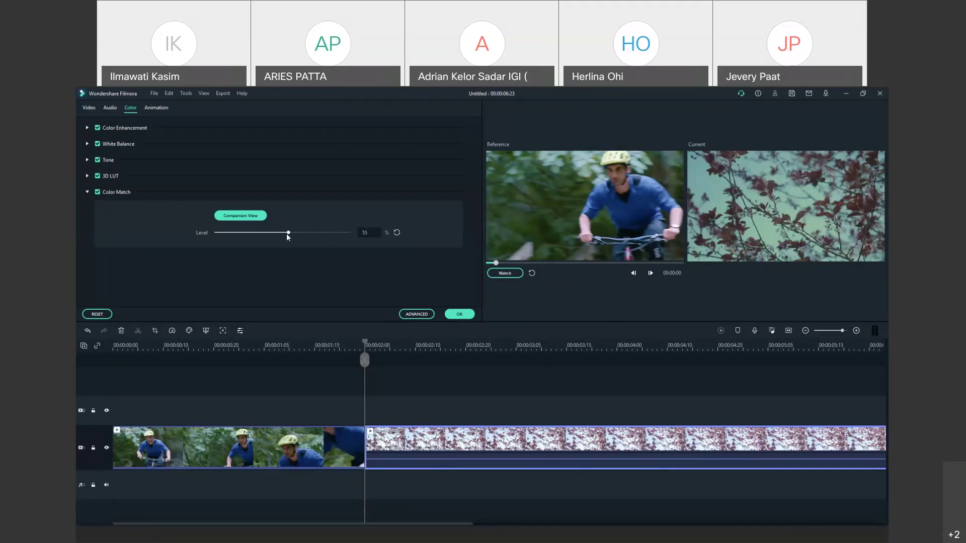
pyautogui.click(460, 315)
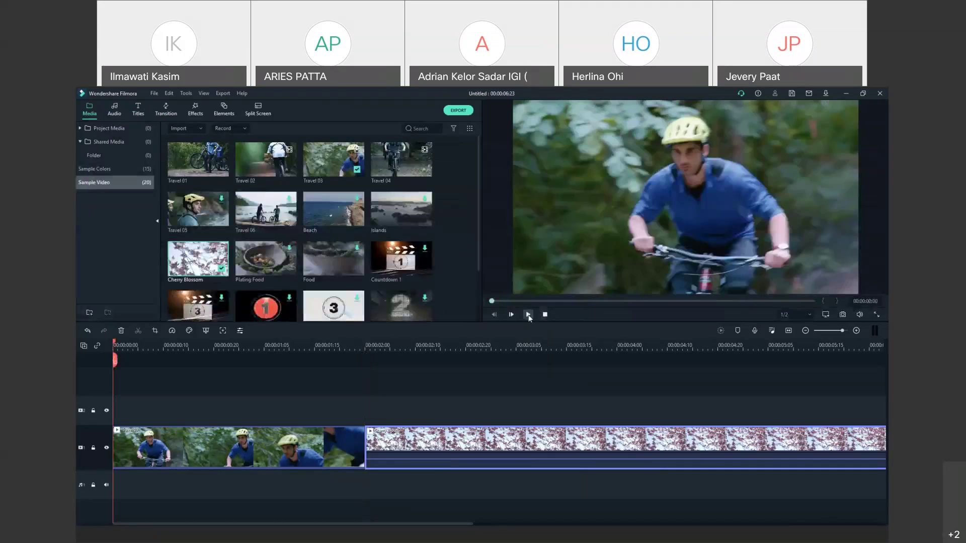
pyautogui.click(529, 316)
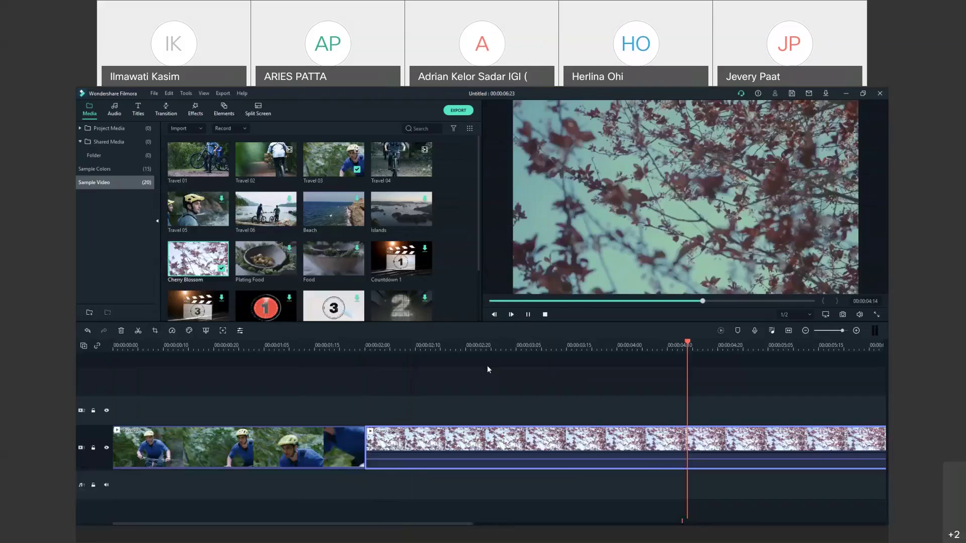
pyautogui.click(544, 314)
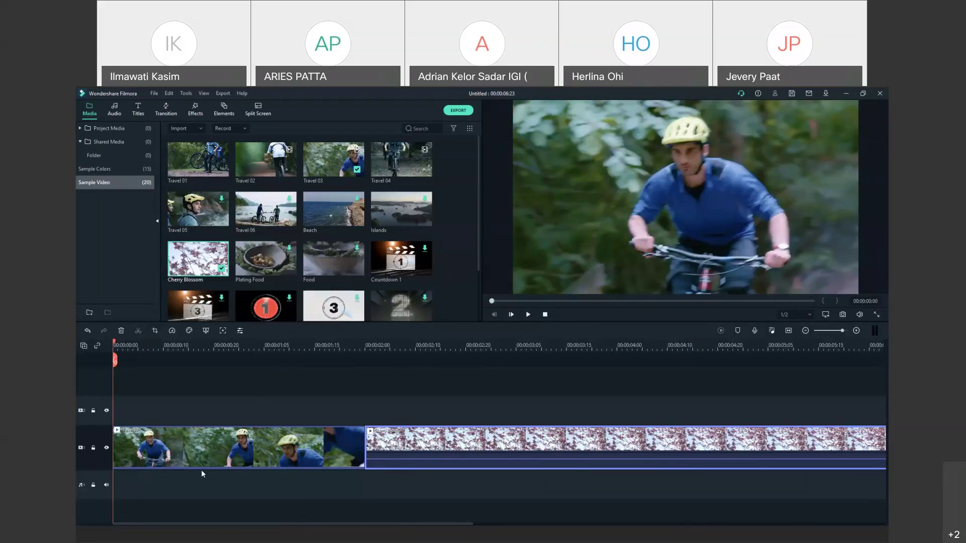
# Import Joker.mp3 into Shared Media, place it at the start of the audio track and preview it with the clips.
pyautogui.click(108, 141)
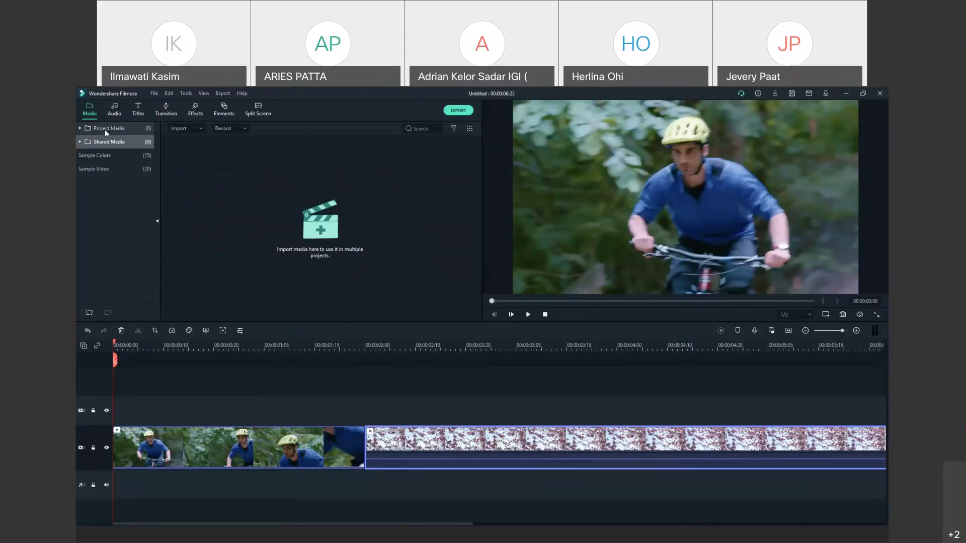
pyautogui.doubleClick(219, 152)
pyautogui.click(170, 172)
pyautogui.click(405, 301)
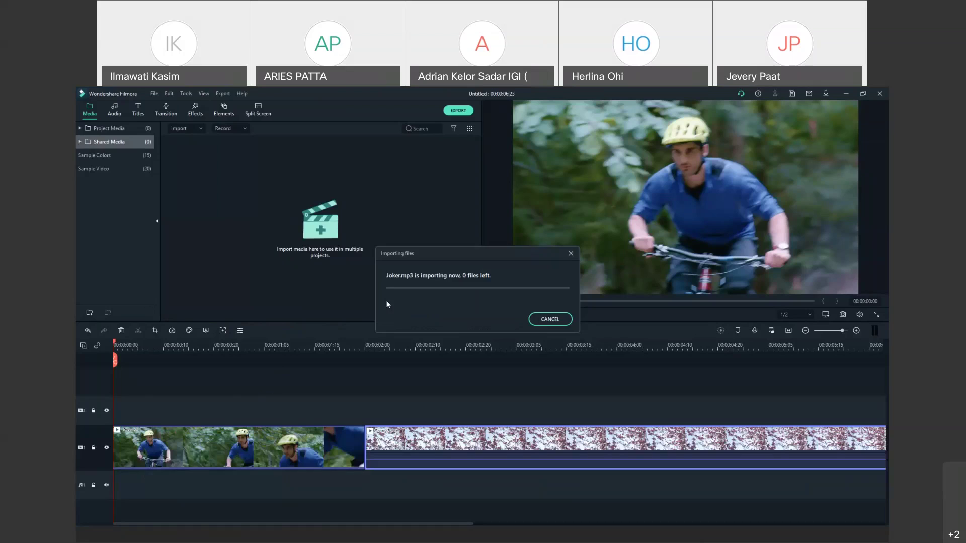
pyautogui.moveTo(183, 171); pyautogui.dragTo(137, 472)
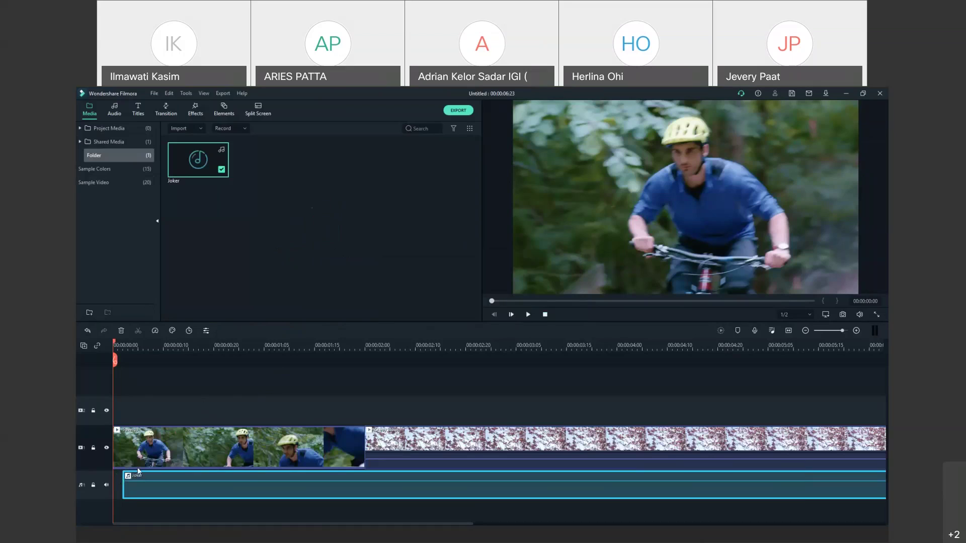
pyautogui.moveTo(137, 467); pyautogui.dragTo(138, 467)
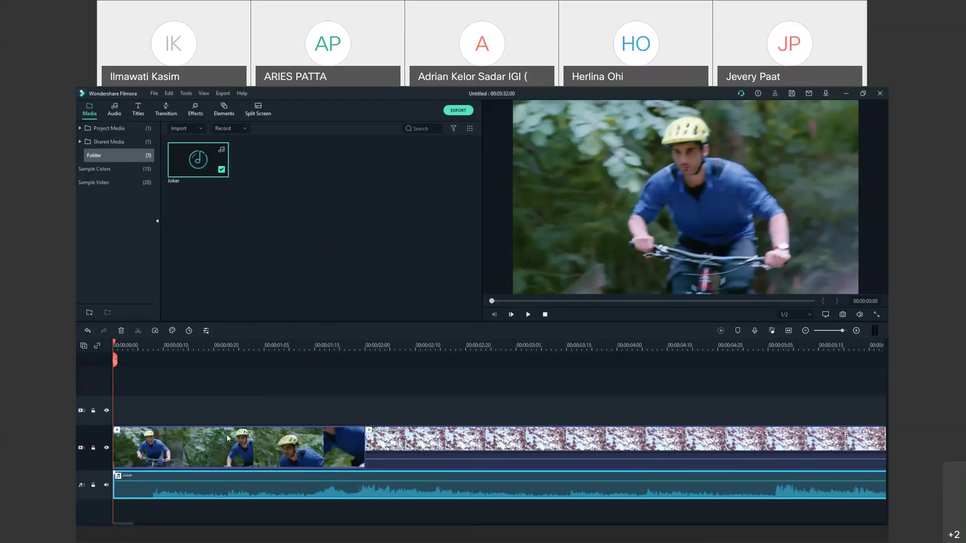
pyautogui.click(528, 316)
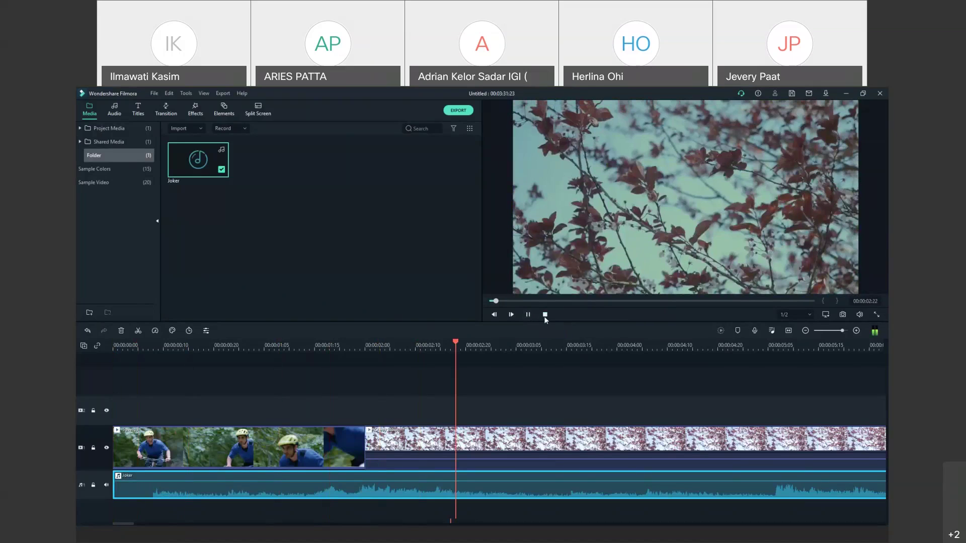
pyautogui.click(546, 315)
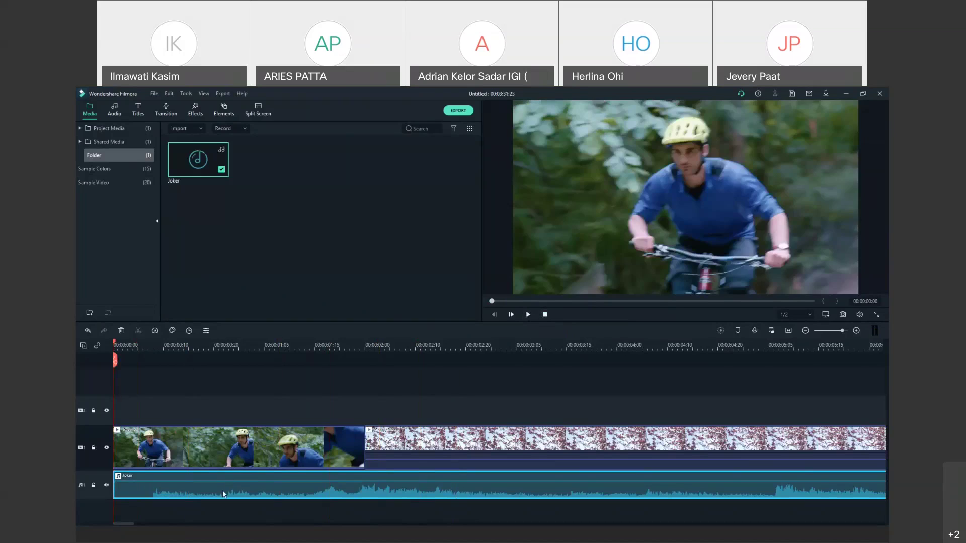
# Enable ducking at 46% on the Joker audio clip to lower the volume of other clips.
pyautogui.doubleClick(222, 490)
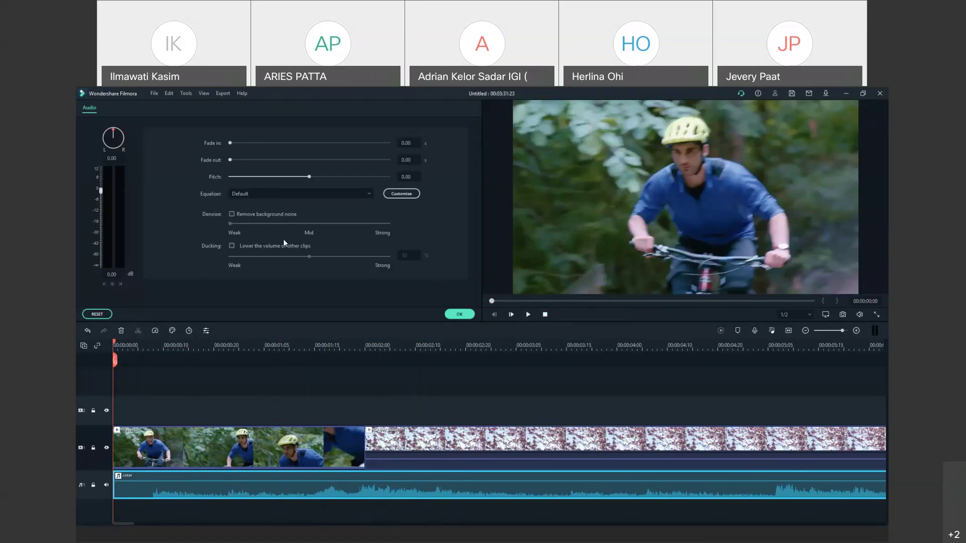
pyautogui.click(232, 246)
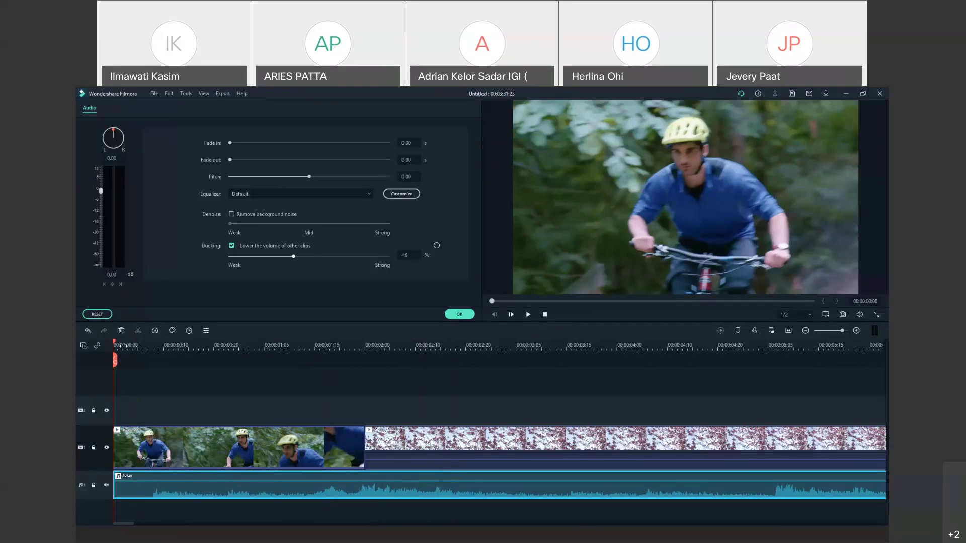
pyautogui.moveTo(118, 342); pyautogui.dragTo(203, 341)
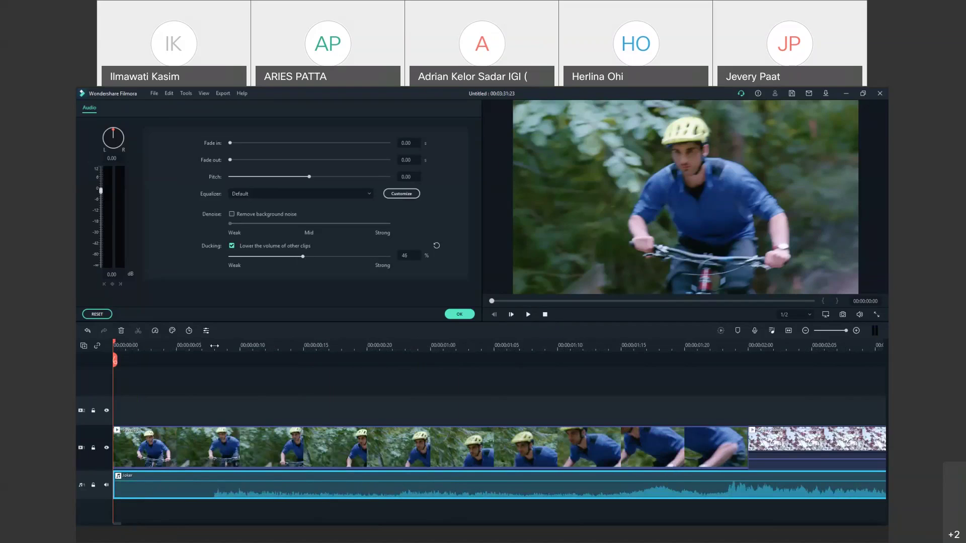
pyautogui.click(214, 346)
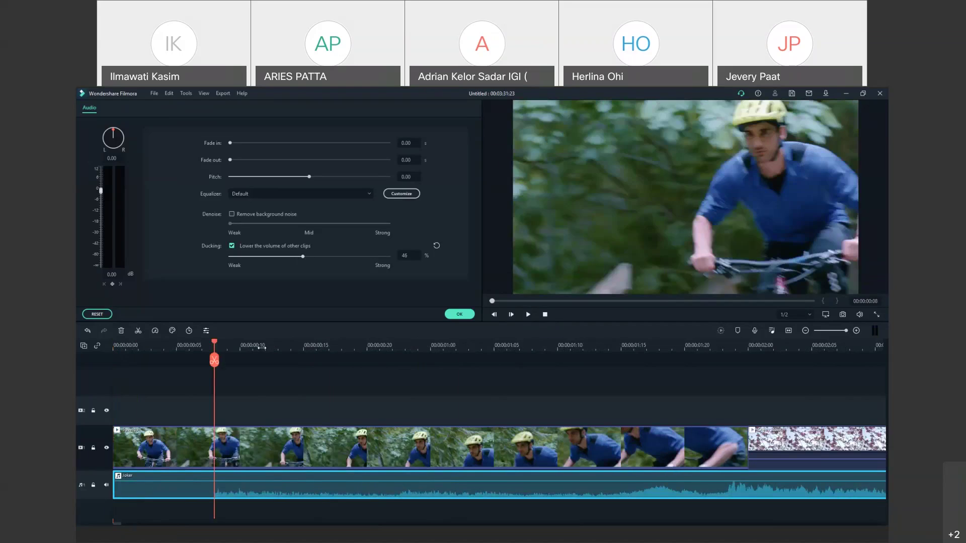
pyautogui.moveTo(261, 347)
pyautogui.mouseDown()
pyautogui.moveTo(252, 346)
pyautogui.moveTo(277, 346)
pyautogui.mouseUp()
pyautogui.click(459, 315)
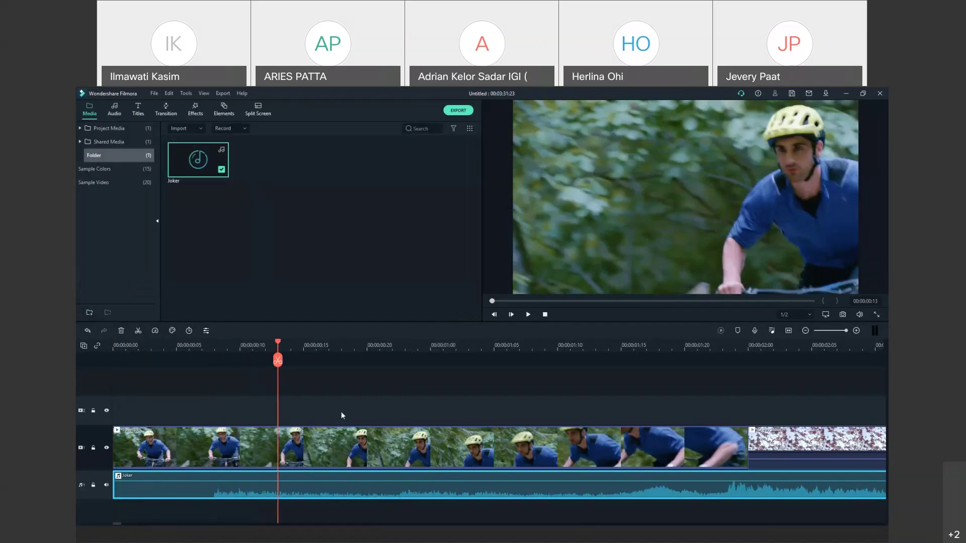
# Set the Joker audio clip's ducking level to 28% and apply it.
pyautogui.doubleClick(331, 445)
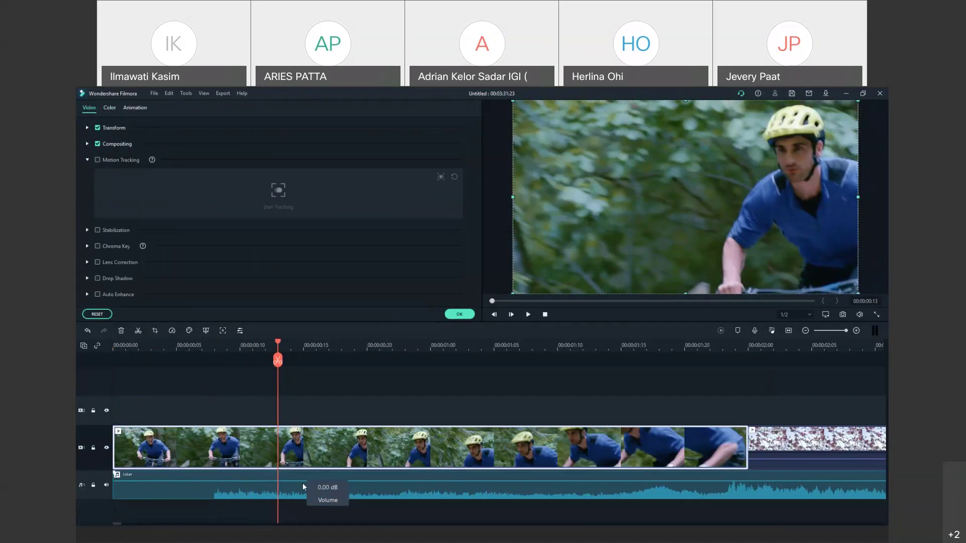
pyautogui.click(459, 314)
pyautogui.doubleClick(384, 475)
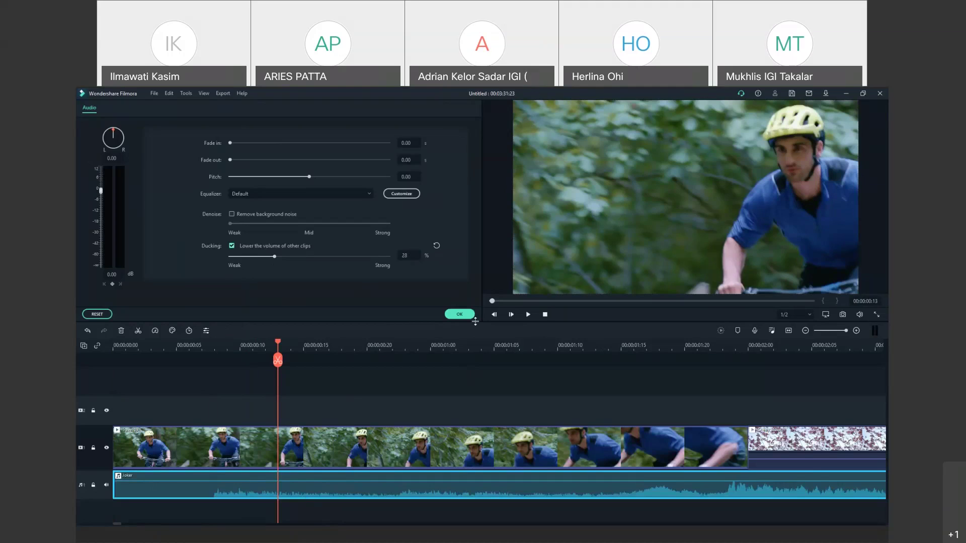
pyautogui.click(460, 314)
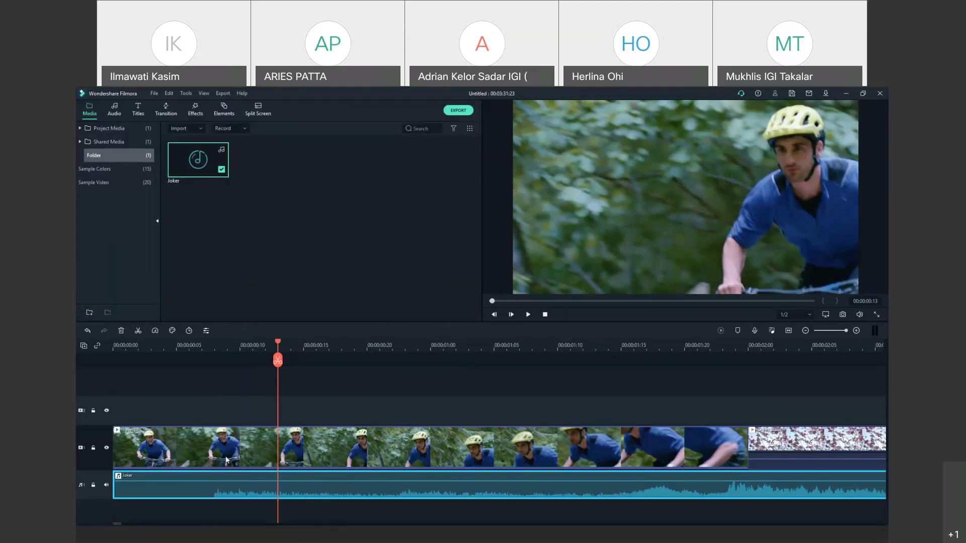
# Try adjusting the Joker clip's volume level in its audio settings and return the playhead to the start.
pyautogui.moveTo(245, 485)
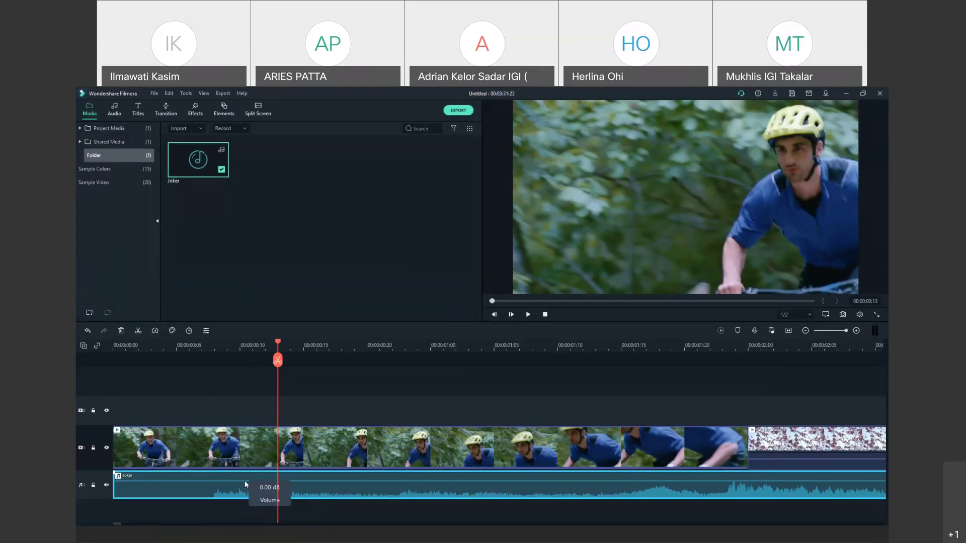
pyautogui.doubleClick(306, 493)
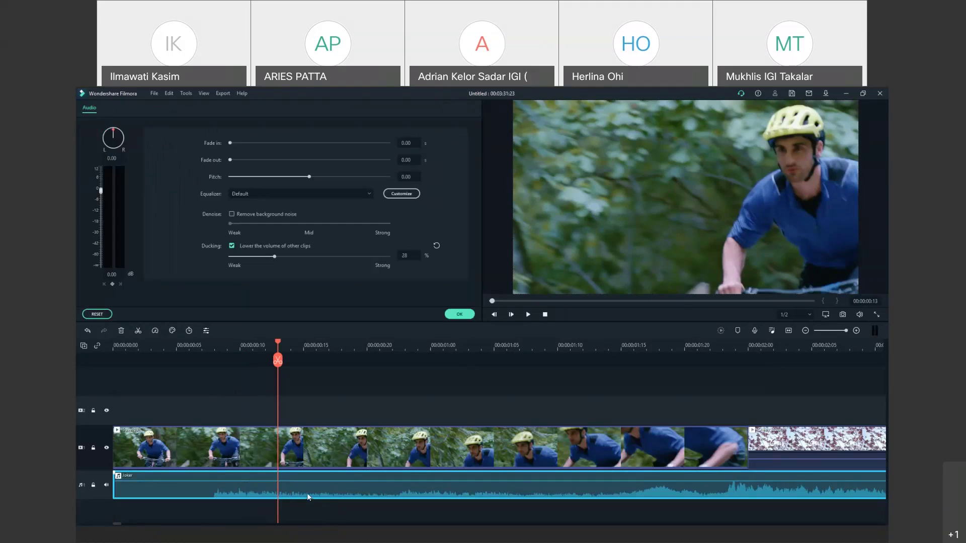
pyautogui.moveTo(100, 192)
pyautogui.mouseDown()
pyautogui.moveTo(101, 210)
pyautogui.moveTo(106, 171)
pyautogui.moveTo(103, 195)
pyautogui.mouseUp()
pyautogui.click(459, 314)
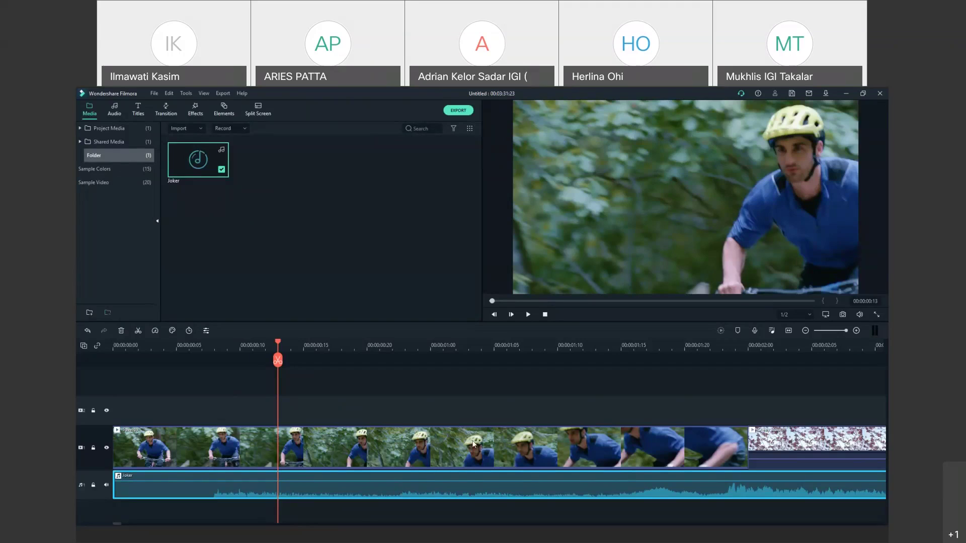
pyautogui.click(545, 315)
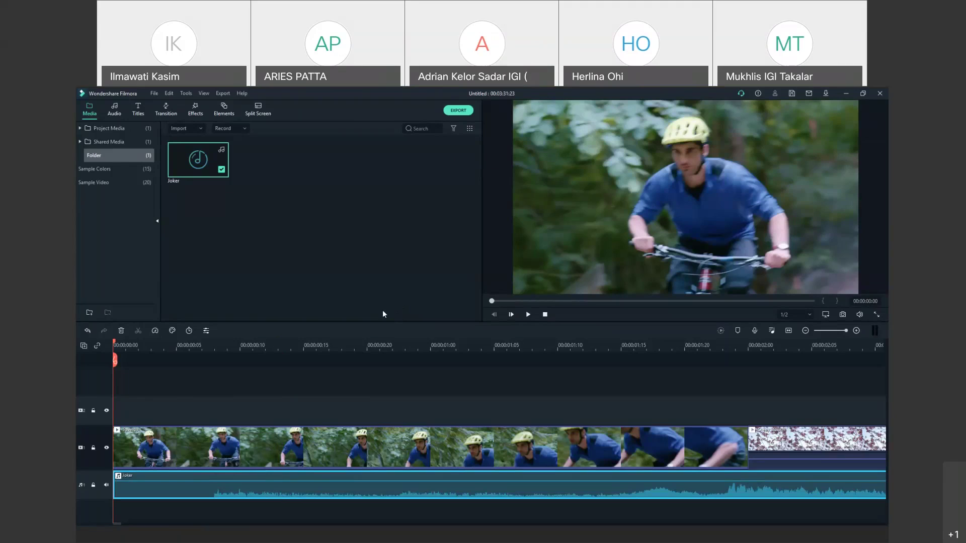
# Open the keyboard shortcut settings and review the File and Edit shortcuts.
pyautogui.click(151, 94)
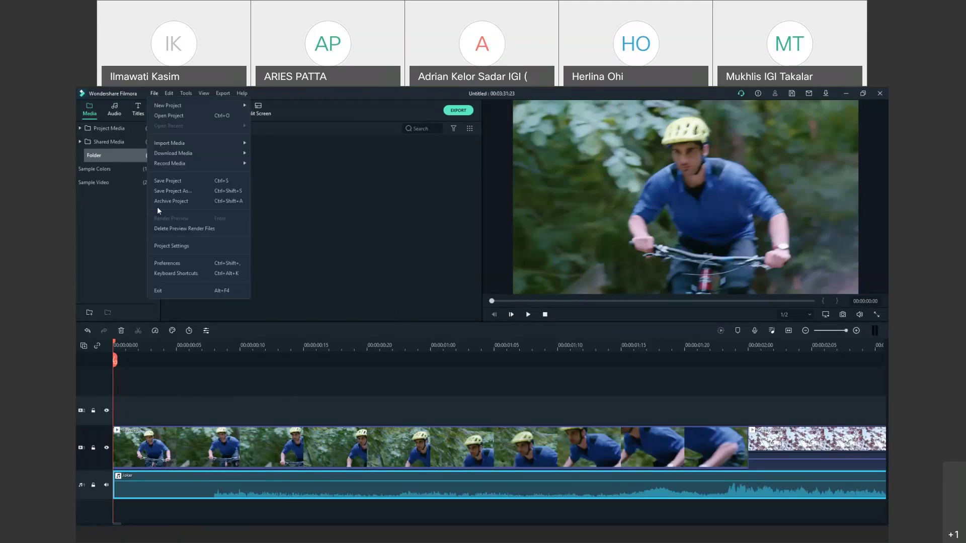
pyautogui.click(173, 274)
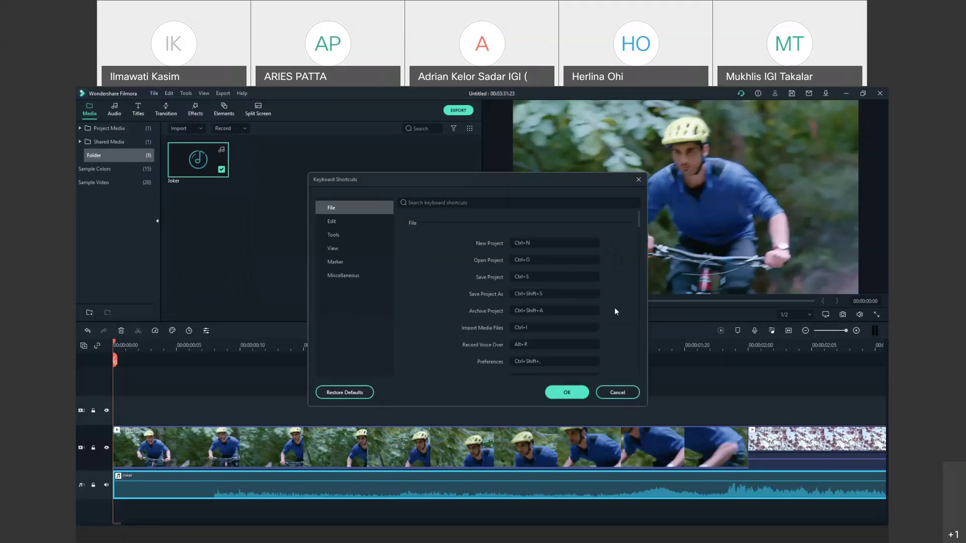
pyautogui.scroll(-2, 615, 307)
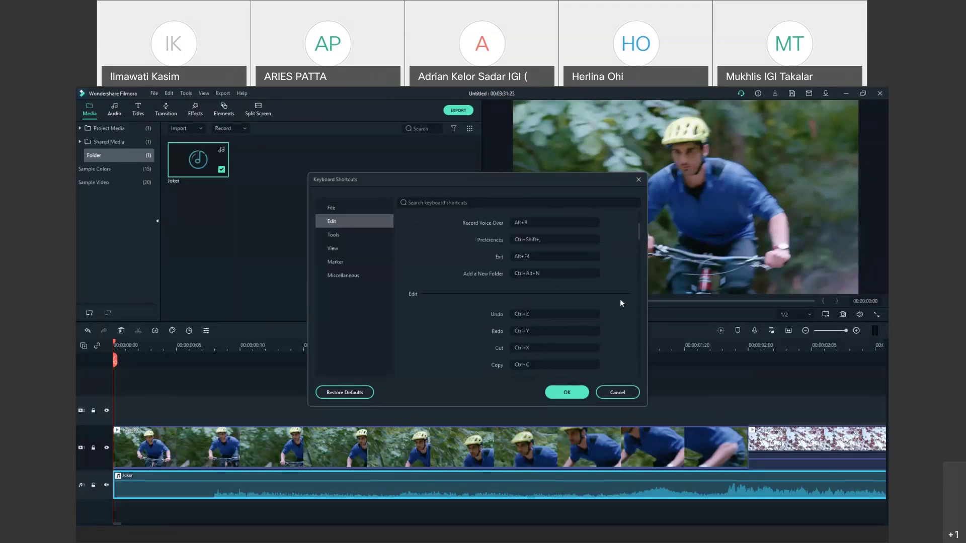
pyautogui.scroll(3, 633, 312)
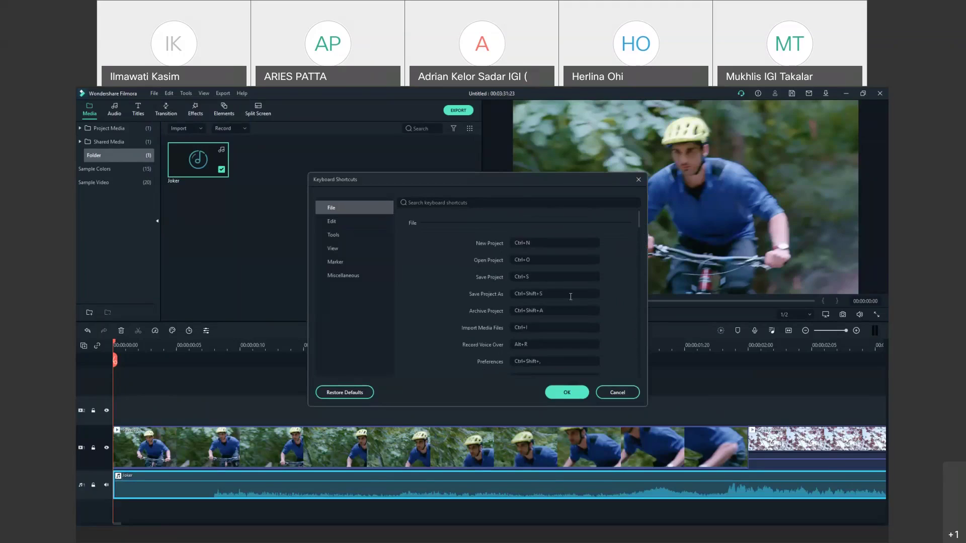
pyautogui.scroll(-2, 564, 251)
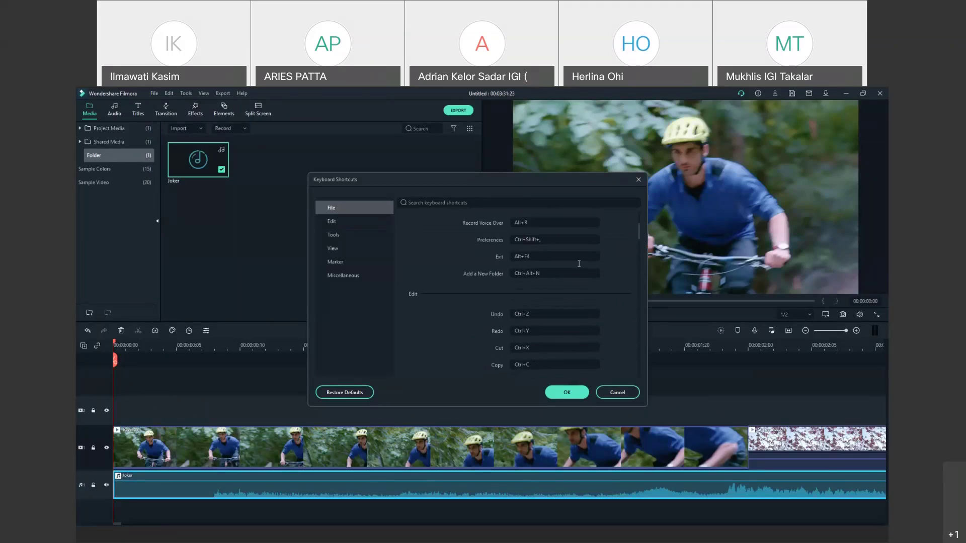
pyautogui.scroll(2, 584, 272)
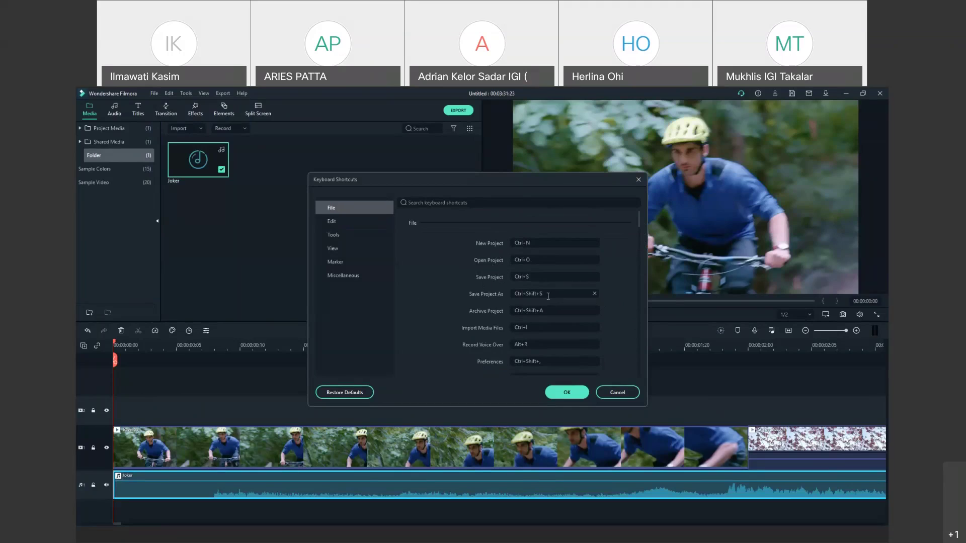
pyautogui.scroll(-3, 549, 294)
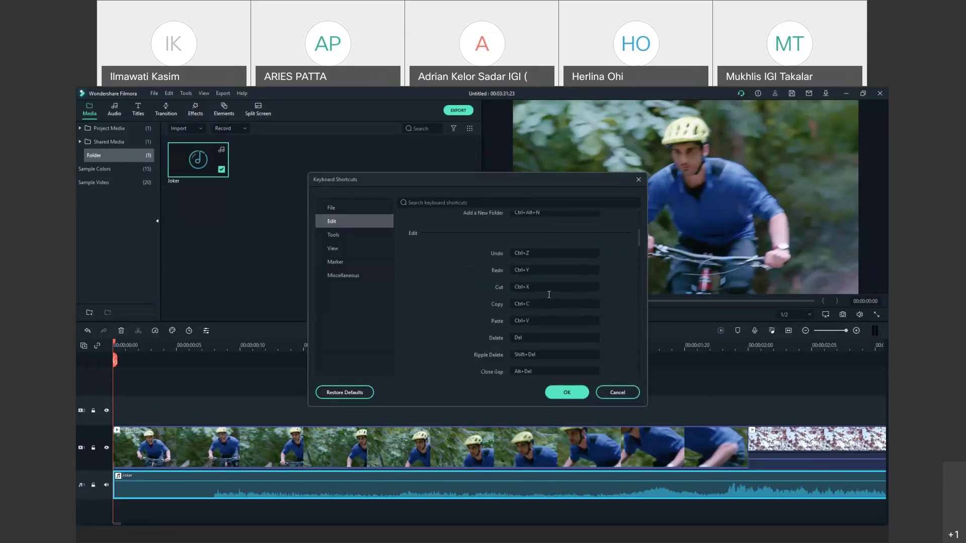
pyautogui.scroll(-5, 549, 293)
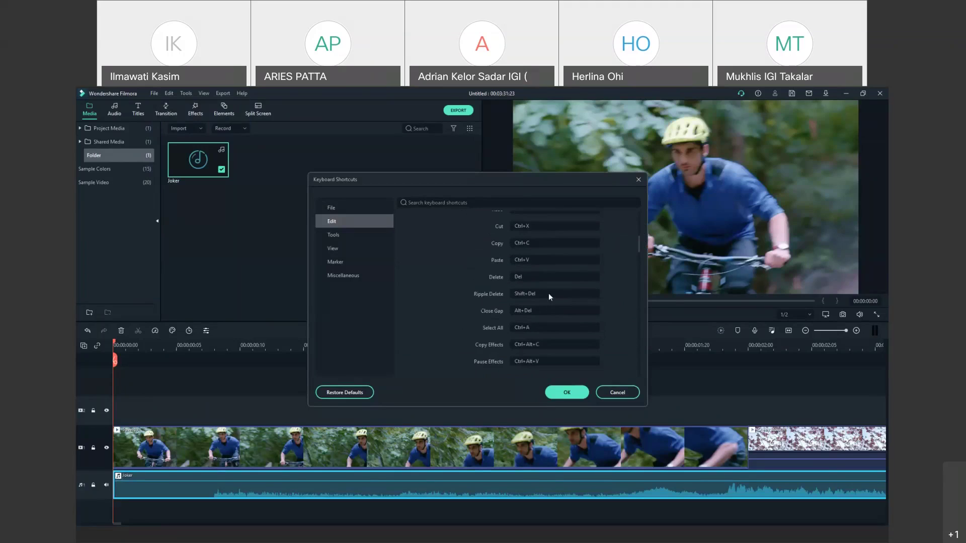
pyautogui.scroll(10, 549, 293)
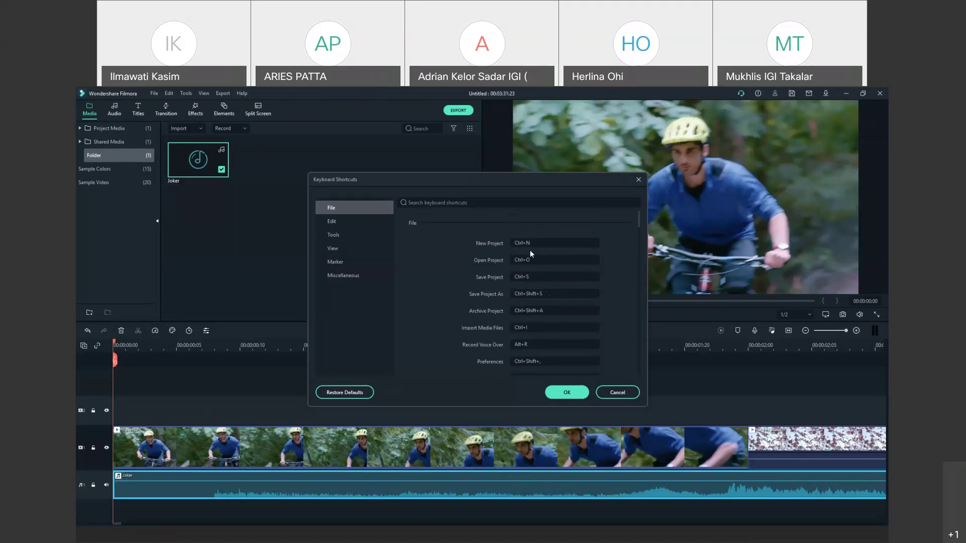
# Try editing the New Project shortcut, look through the Edit and Tools shortcuts, and discard the changes.
pyautogui.click(543, 246)
pyautogui.press('v')
pyautogui.press('BackSpace')
pyautogui.click(611, 244)
pyautogui.scroll(-5, 417, 299)
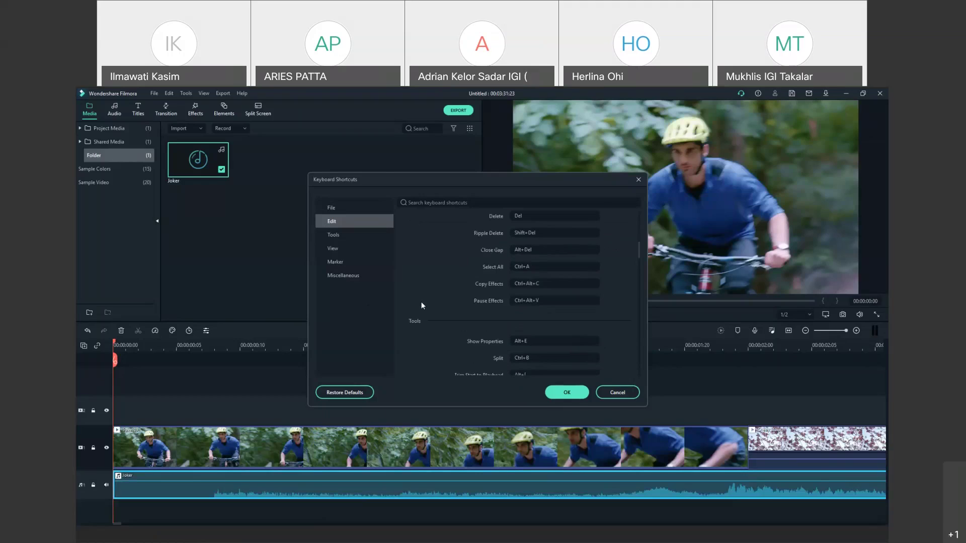
pyautogui.scroll(-4, 421, 302)
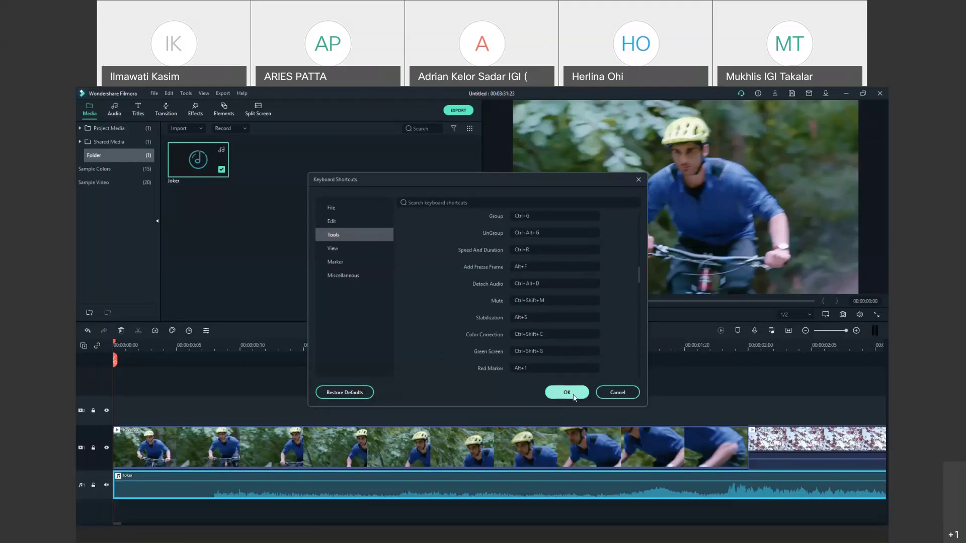
pyautogui.click(606, 393)
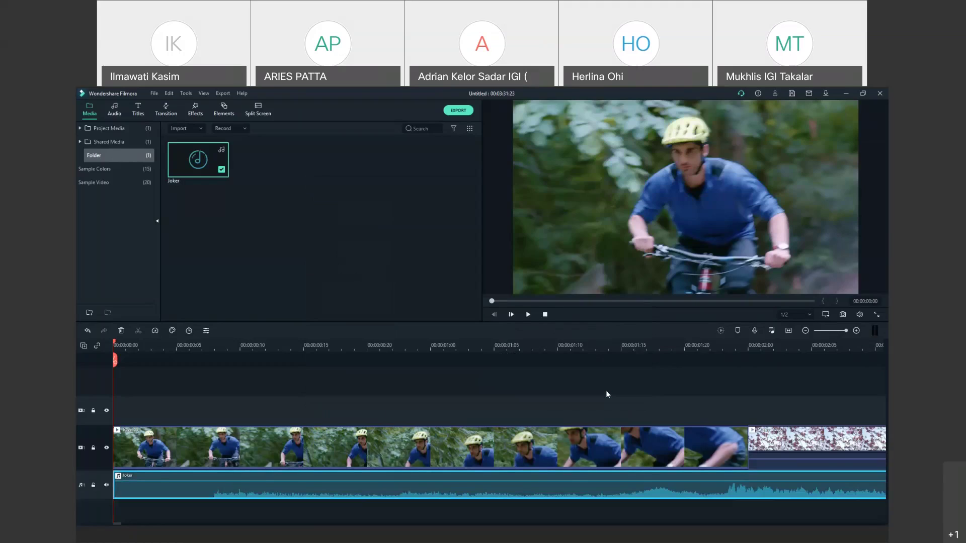
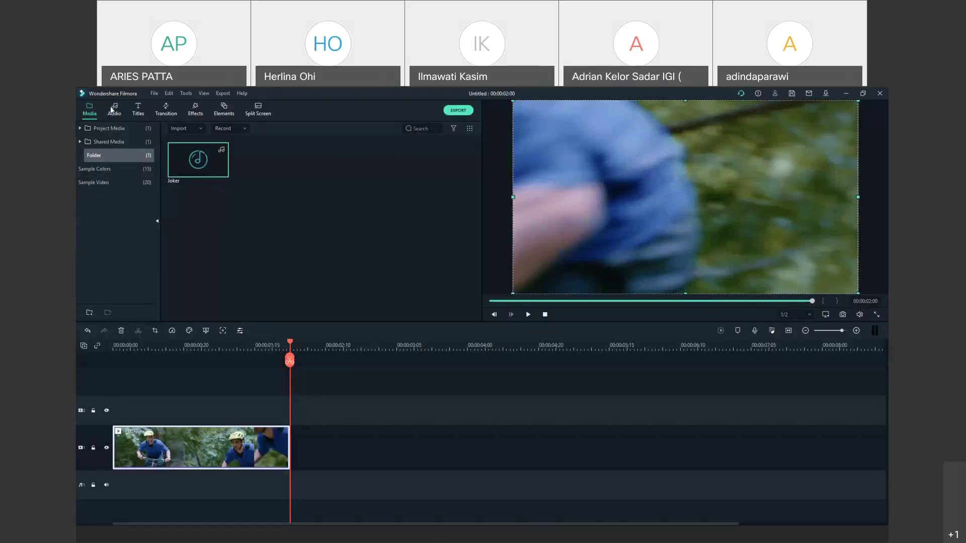
# Look through the included audio categories, My Music and the sample videos, and return to the audio library.
pyautogui.click(111, 110)
pyautogui.click(115, 160)
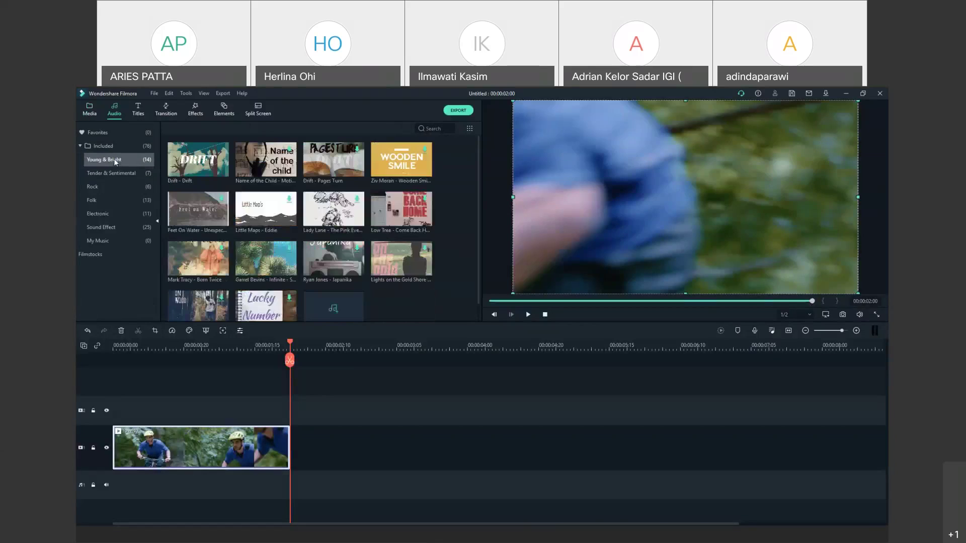
pyautogui.click(112, 185)
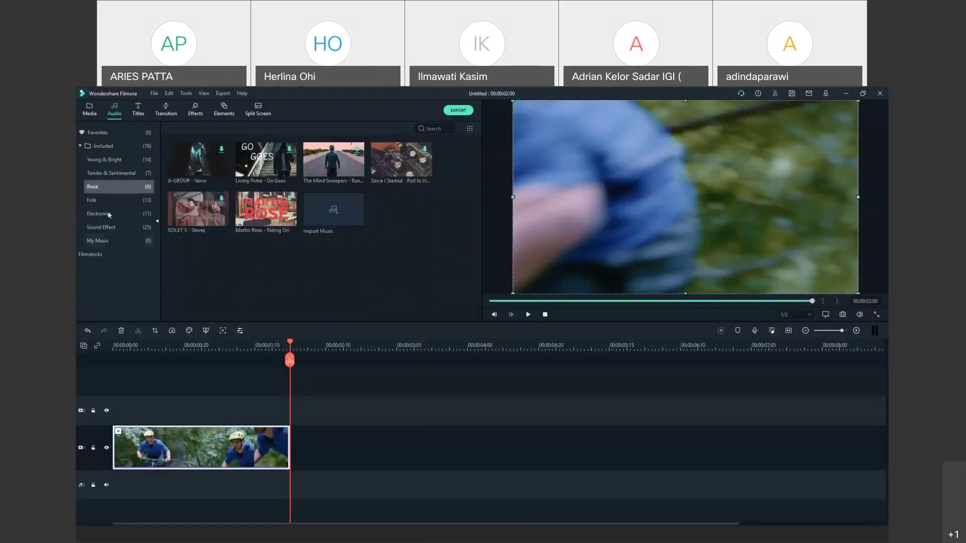
pyautogui.click(106, 240)
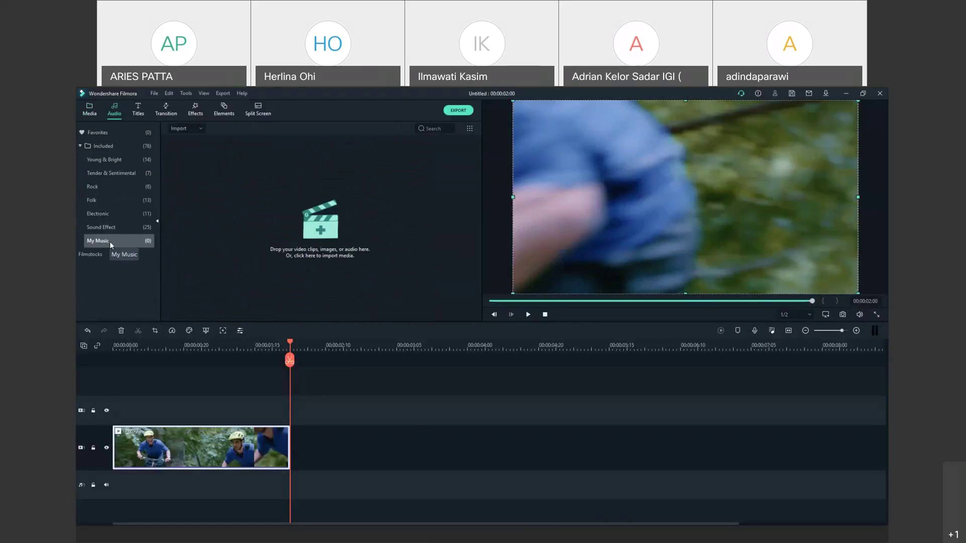
pyautogui.click(109, 226)
pyautogui.click(110, 241)
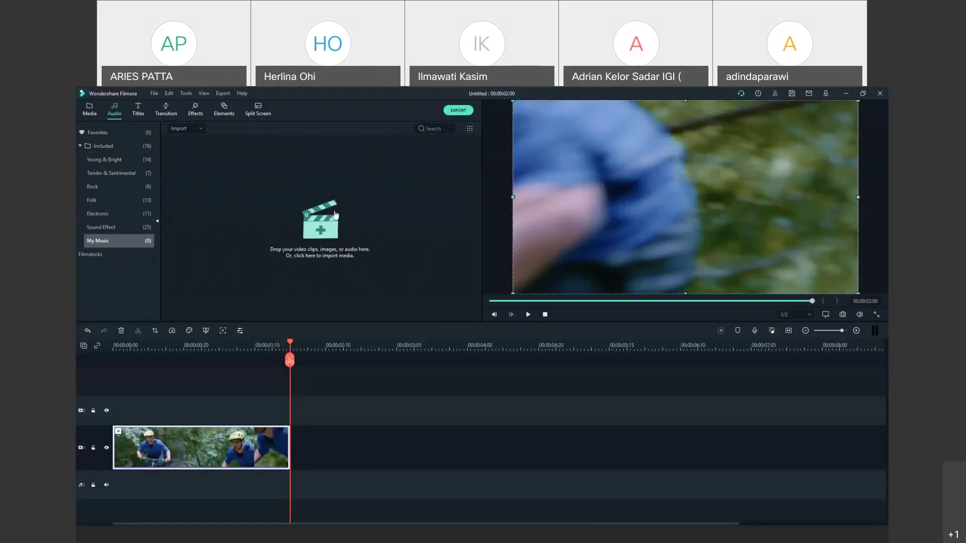
pyautogui.click(103, 227)
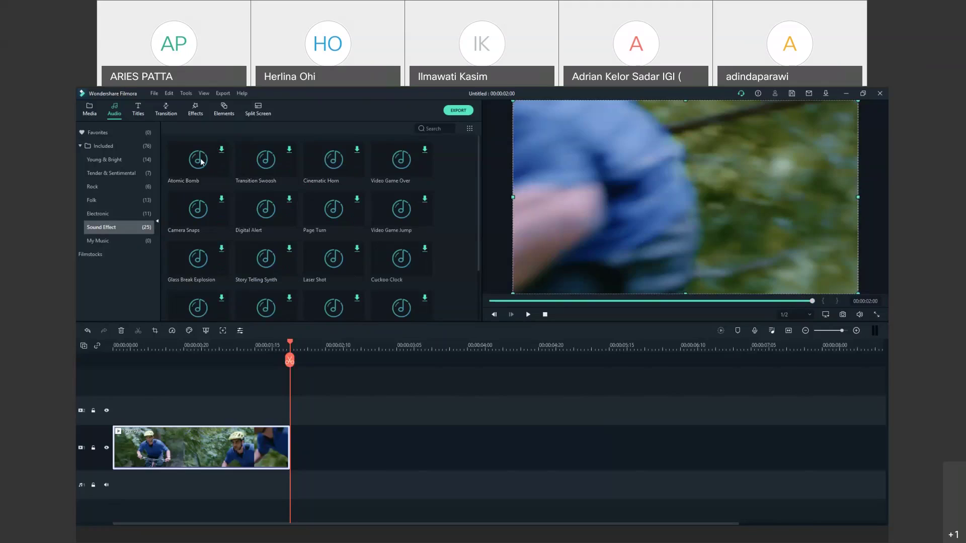
pyautogui.click(111, 201)
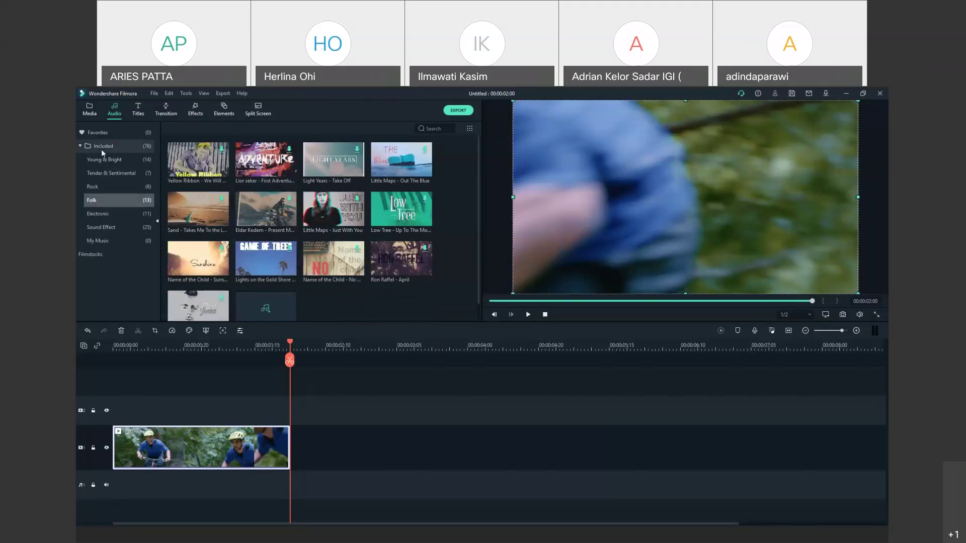
pyautogui.click(89, 109)
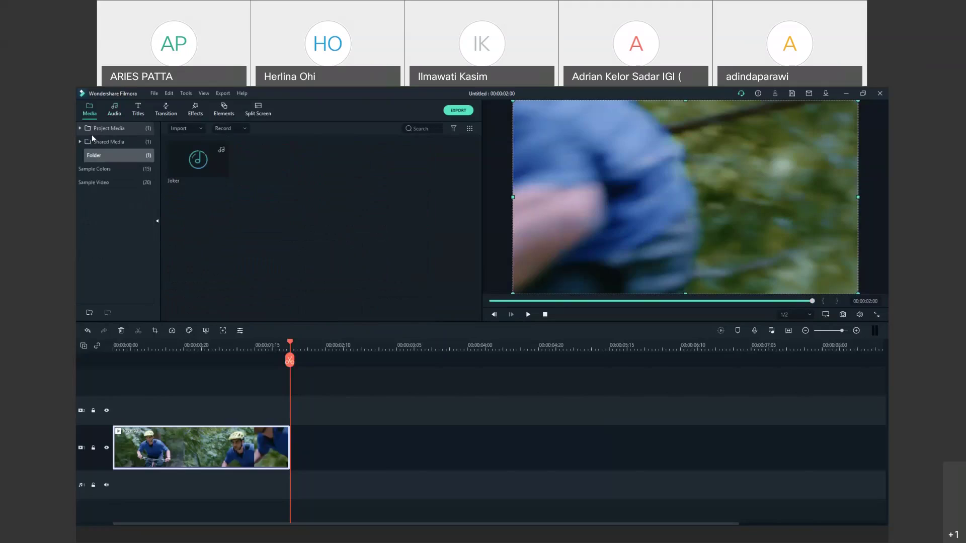
pyautogui.click(114, 185)
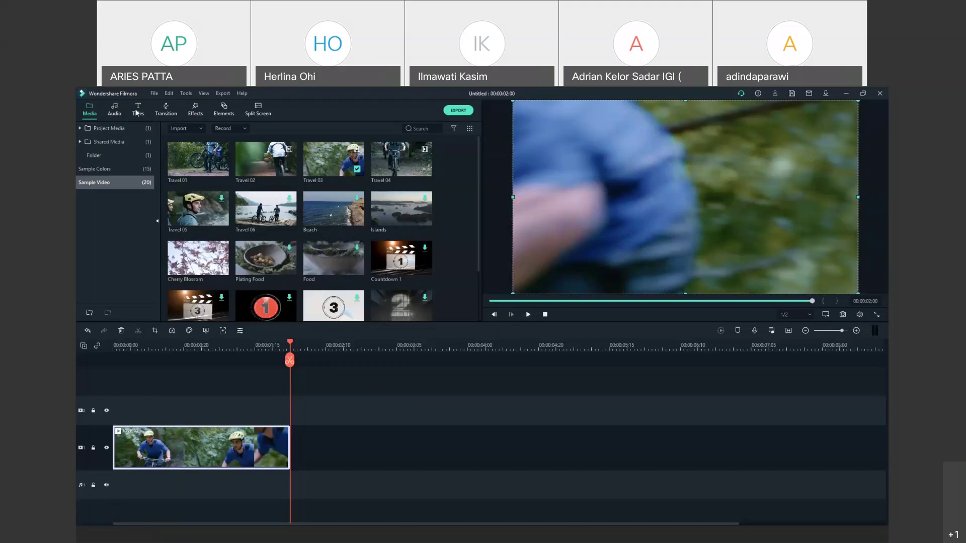
pyautogui.click(119, 112)
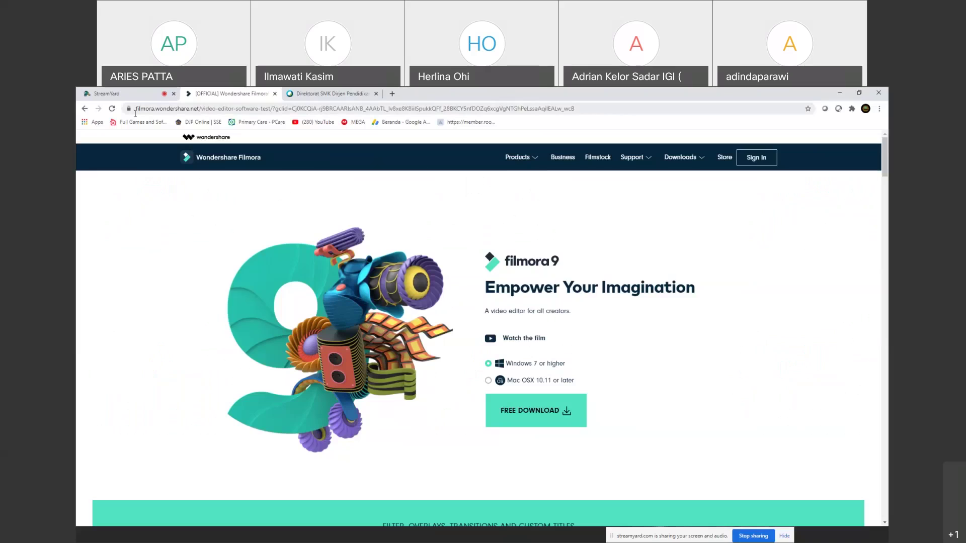
# Highlight the filmora.wondershare.net domain in the browser's address on the Filmora 9 download page.
pyautogui.moveTo(199, 109); pyautogui.dragTo(135, 108)
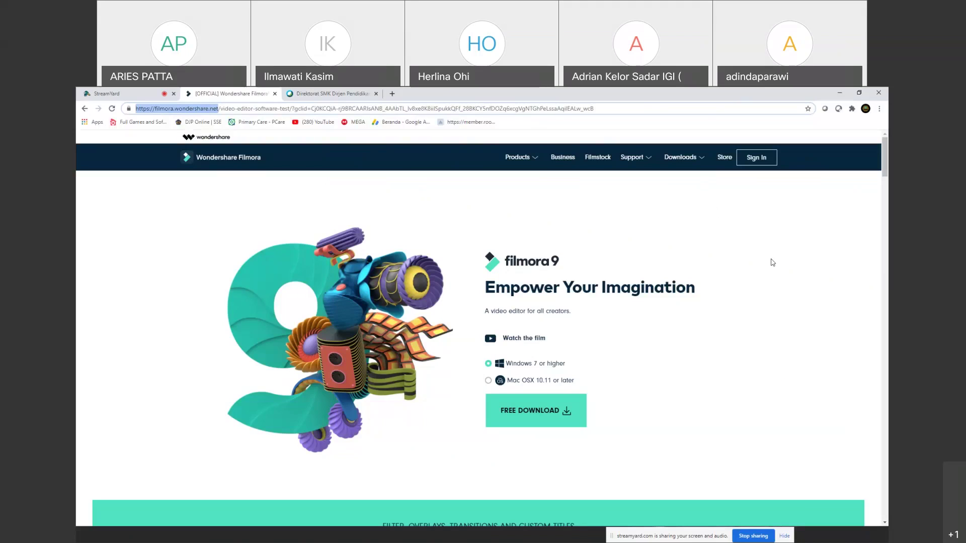
pyautogui.hotkey('alt', 'Tab')
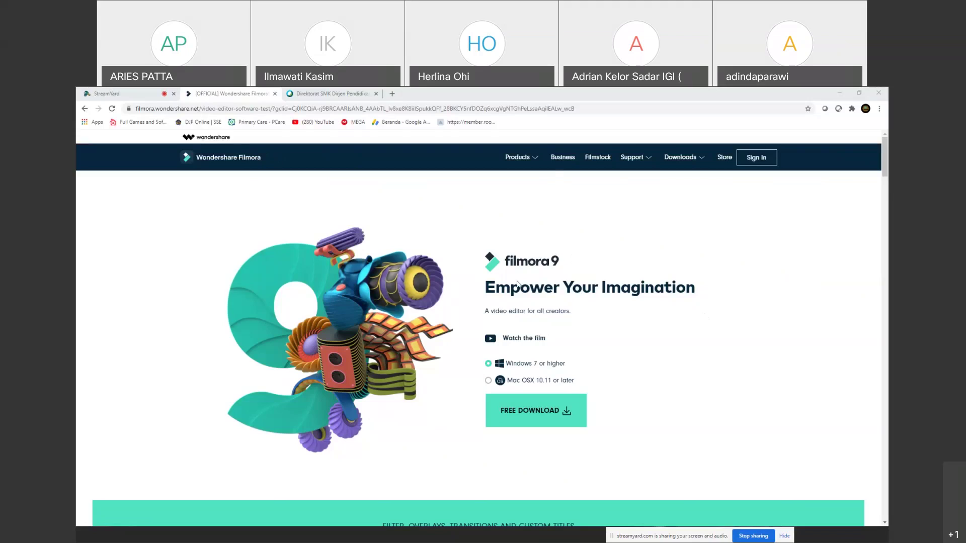
pyautogui.moveTo(696, 164)
pyautogui.moveTo(700, 162)
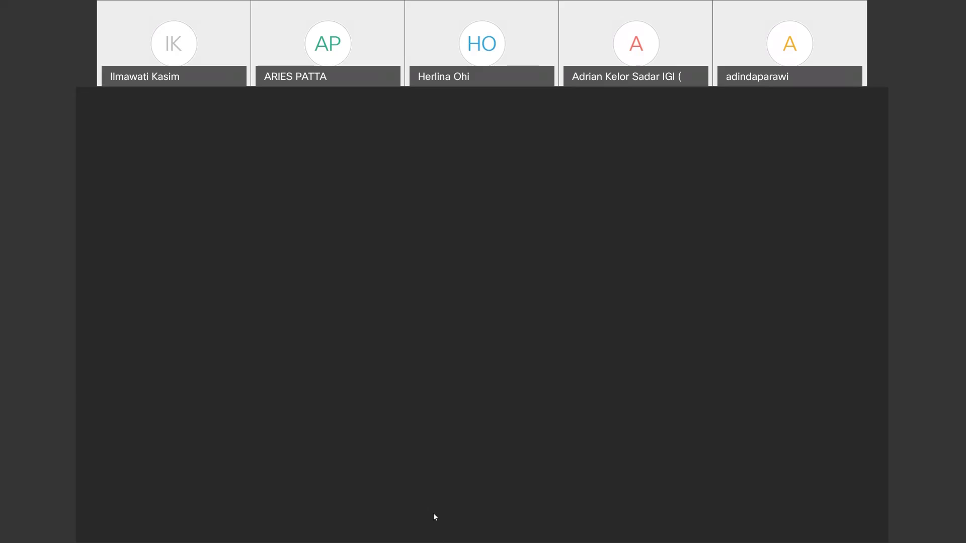
# Open the cyclist clip's custom animation settings at the start and adjust its scale to about 102%.
pyautogui.press('Home')
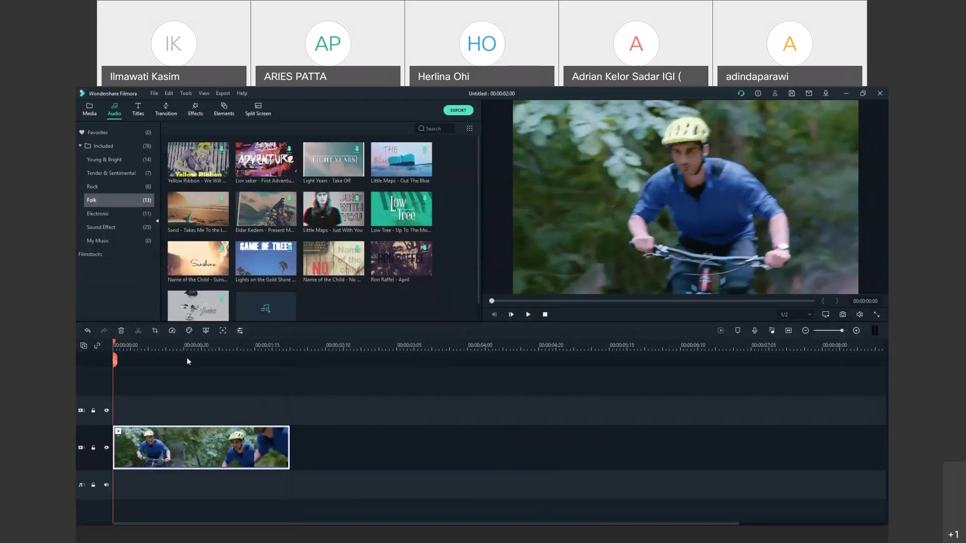
pyautogui.doubleClick(193, 450)
pyautogui.click(132, 109)
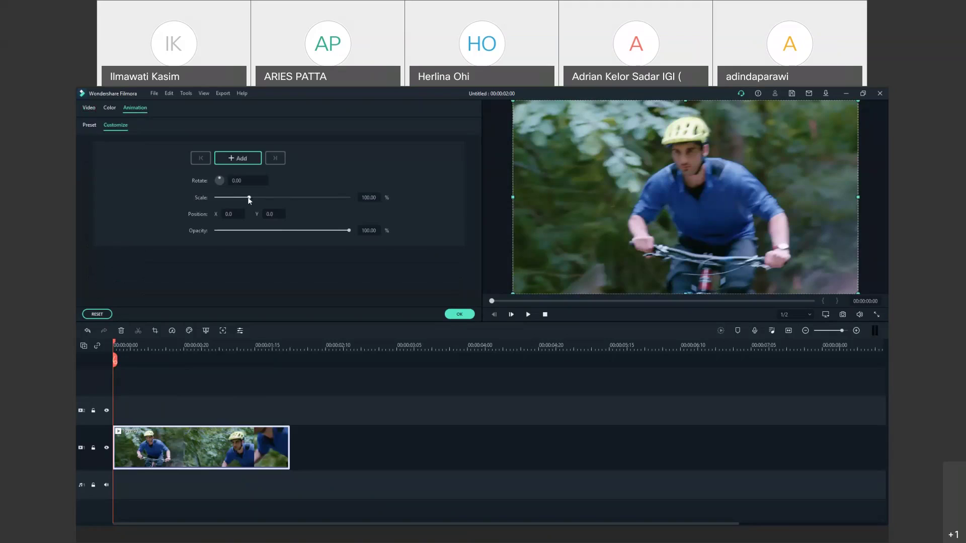
pyautogui.moveTo(249, 198); pyautogui.dragTo(287, 205)
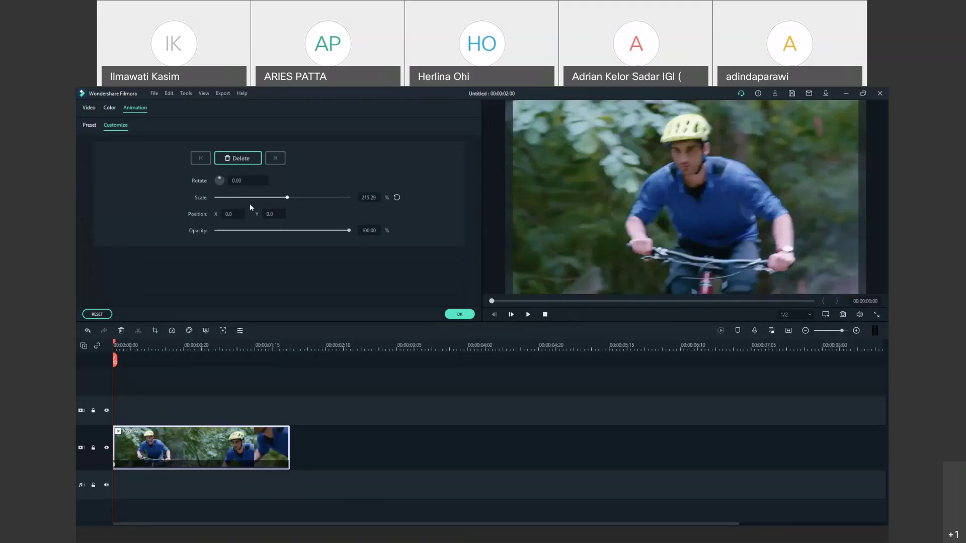
pyautogui.click(249, 203)
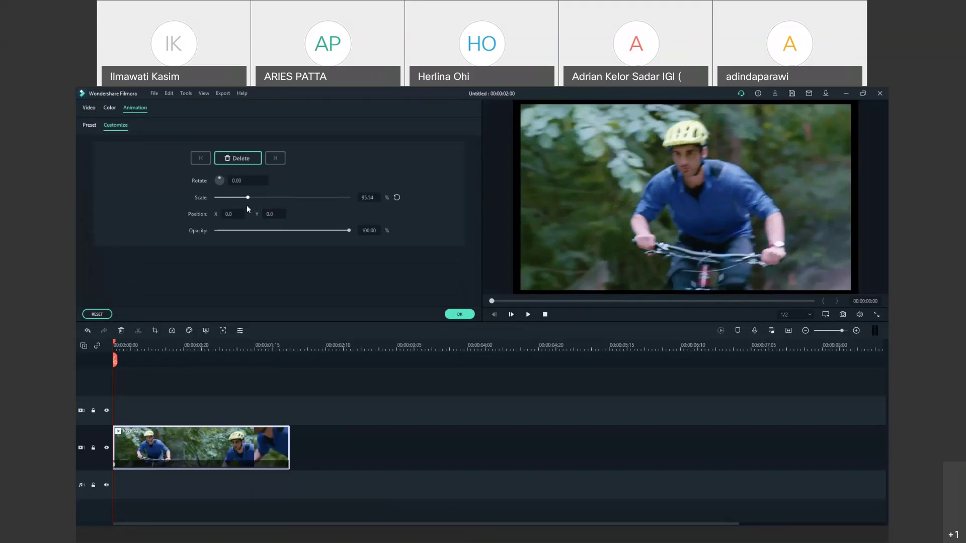
pyautogui.moveTo(247, 205); pyautogui.dragTo(248, 204)
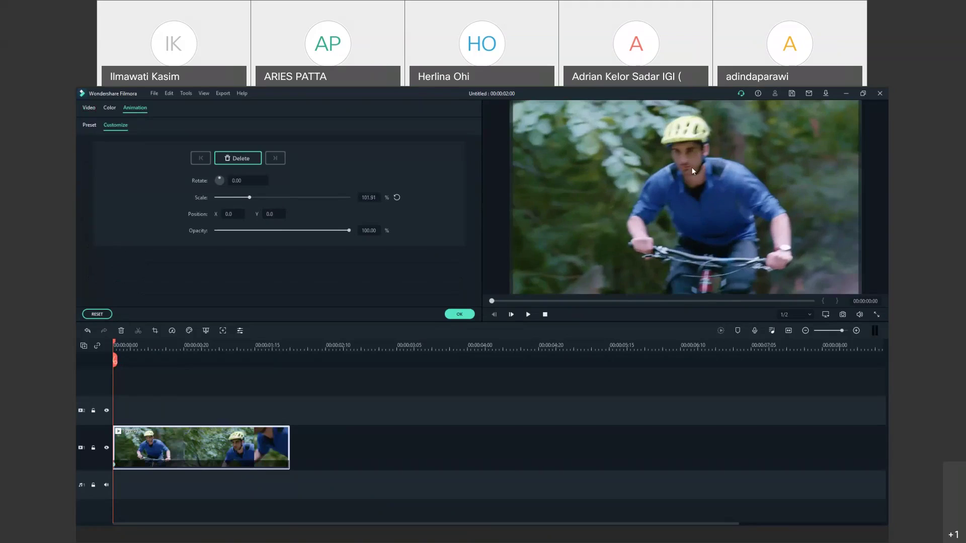
# Reposition the clip's frame to X -0.3, Y 19.4 in the first keyframe and scale it to about 83%.
pyautogui.moveTo(693, 174); pyautogui.dragTo(657, 174)
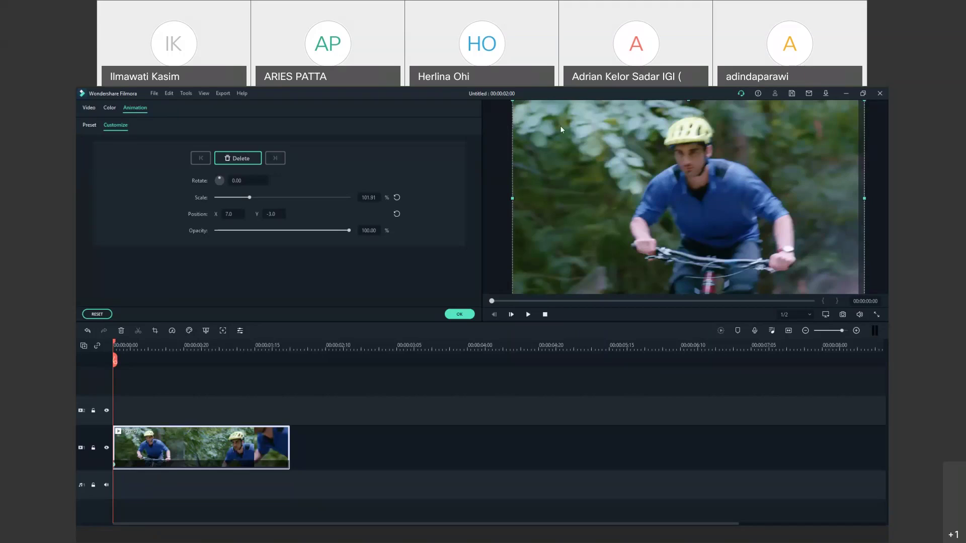
pyautogui.moveTo(512, 100); pyautogui.dragTo(687, 213)
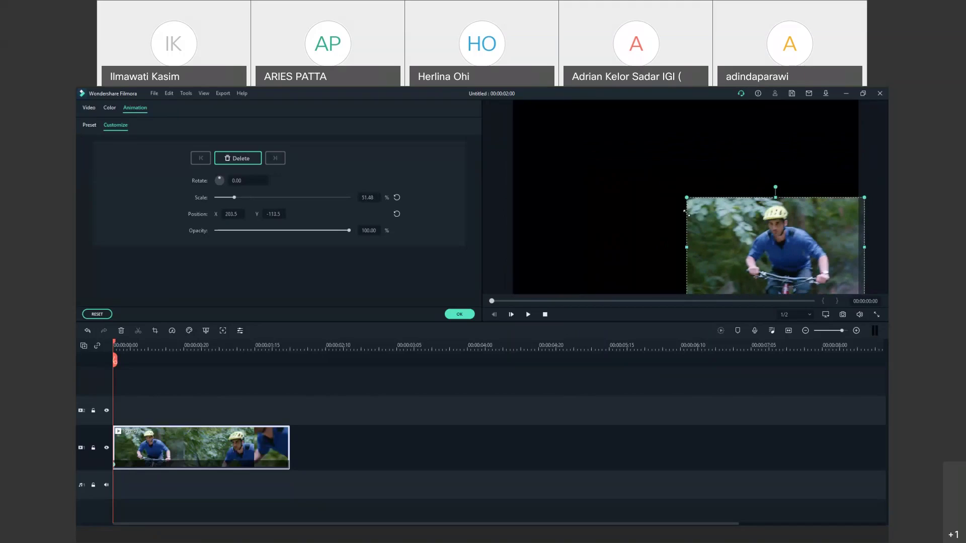
pyautogui.moveTo(755, 242); pyautogui.dragTo(664, 183)
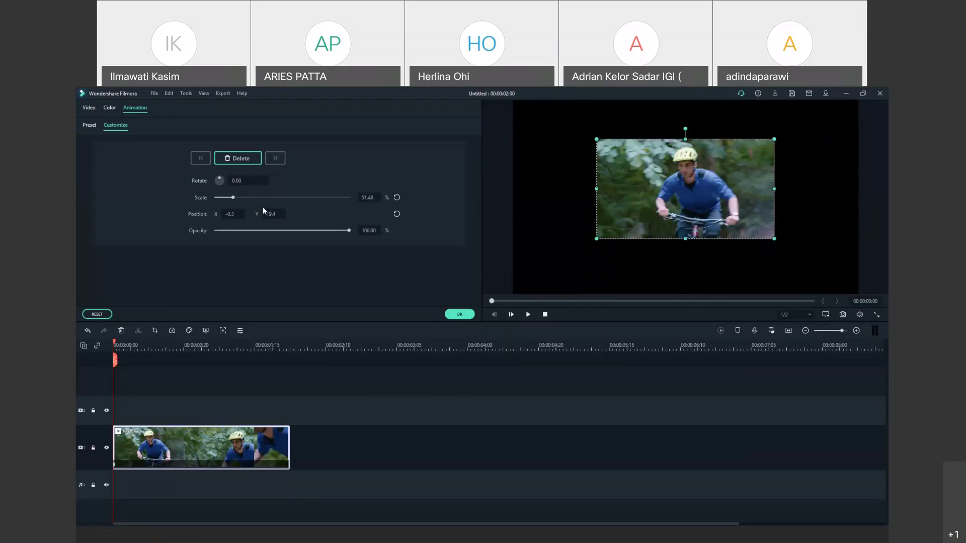
pyautogui.moveTo(240, 198)
pyautogui.mouseDown()
pyautogui.moveTo(273, 201)
pyautogui.moveTo(244, 202)
pyautogui.mouseUp()
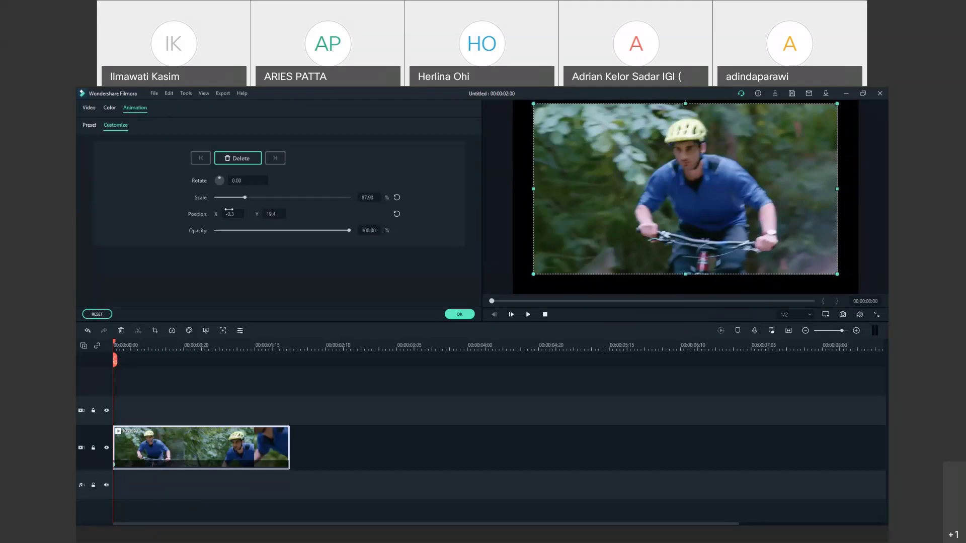
pyautogui.moveTo(245, 198); pyautogui.dragTo(219, 176)
# Add a keyframe at 00:00:00:10 that rotates the cyclist clip to about 1269 degrees.
pyautogui.click(152, 344)
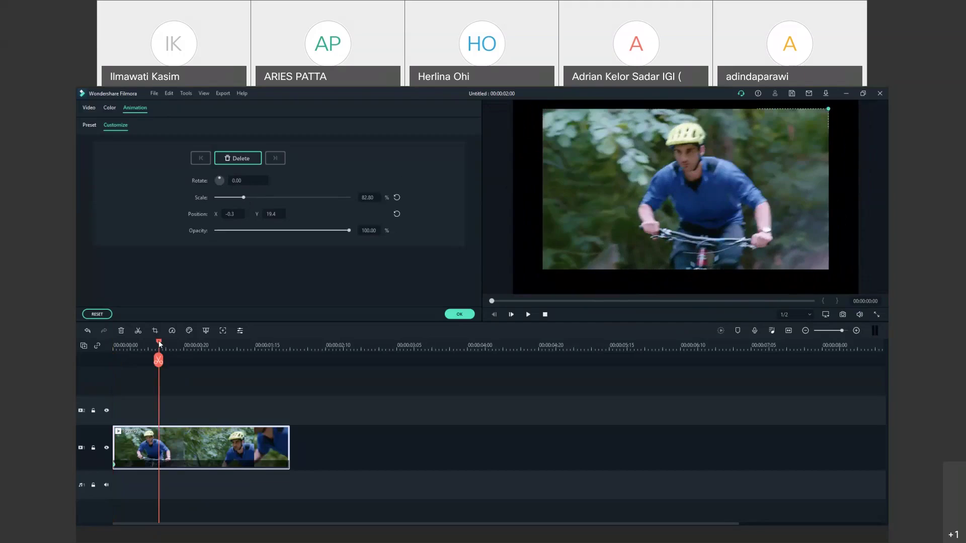
pyautogui.click(149, 344)
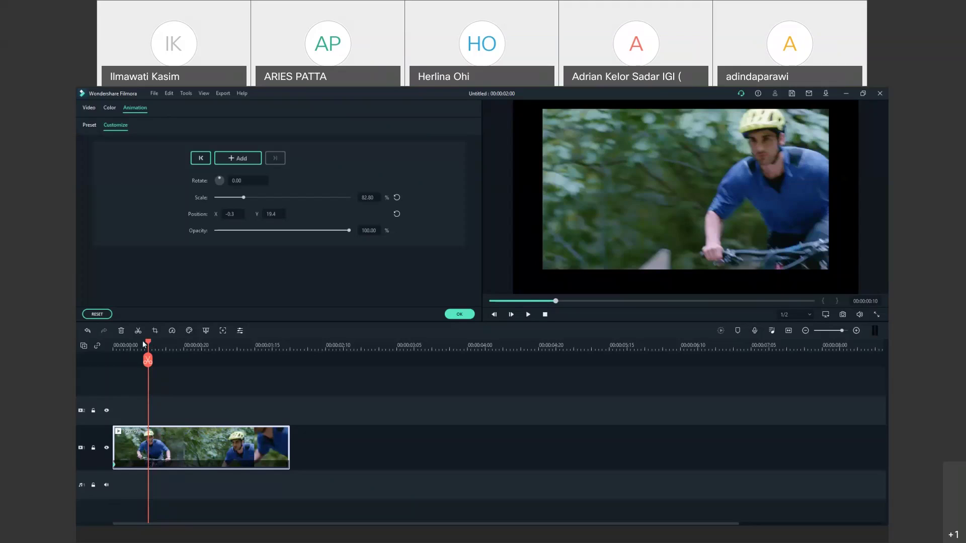
pyautogui.click(130, 347)
pyautogui.moveTo(129, 350); pyautogui.dragTo(148, 350)
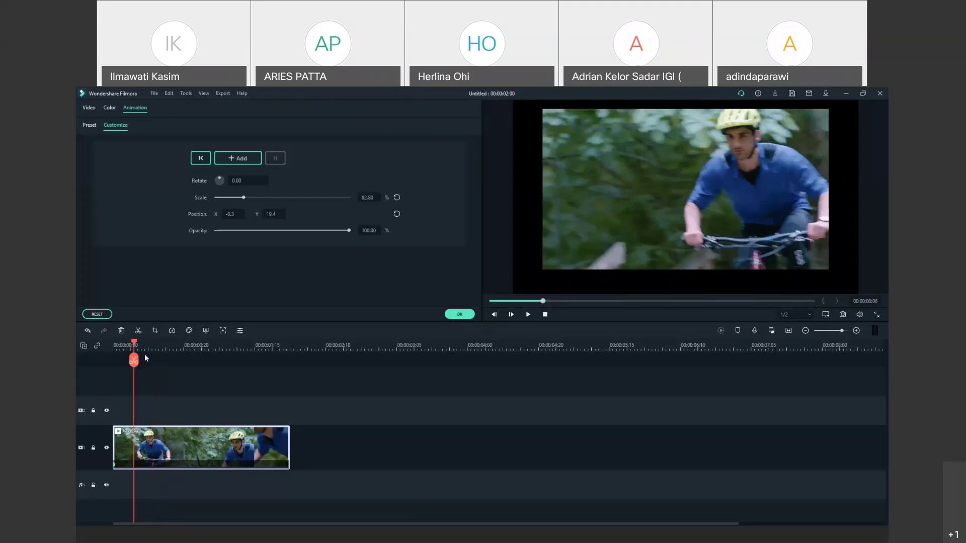
pyautogui.moveTo(218, 181); pyautogui.dragTo(102, 375)
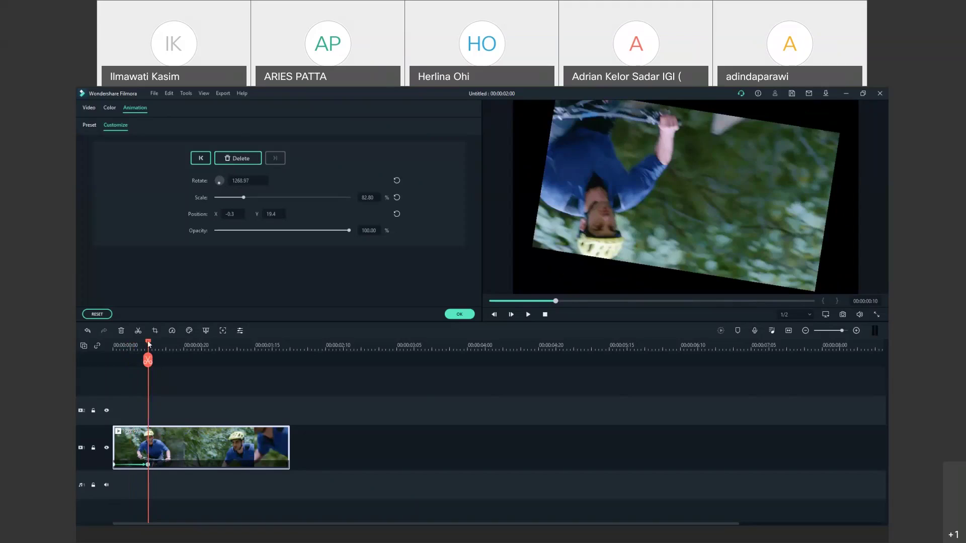
# Add a third keyframe at 00:00:01:00 with the clip scaled to about 84%.
pyautogui.moveTo(149, 344); pyautogui.dragTo(157, 345)
pyautogui.click(201, 344)
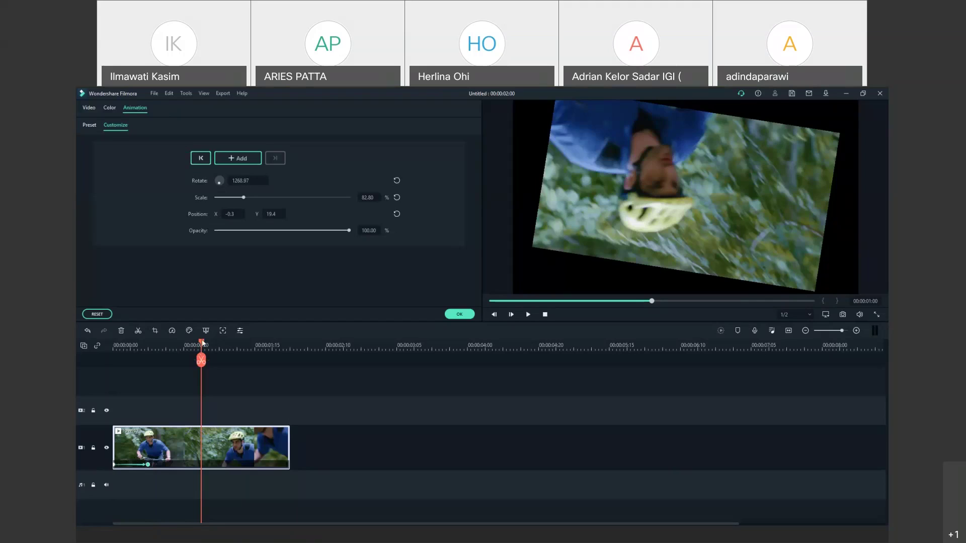
pyautogui.moveTo(203, 344)
pyautogui.mouseDown()
pyautogui.moveTo(159, 352)
pyautogui.moveTo(201, 360)
pyautogui.mouseUp()
pyautogui.moveTo(243, 197); pyautogui.dragTo(266, 198)
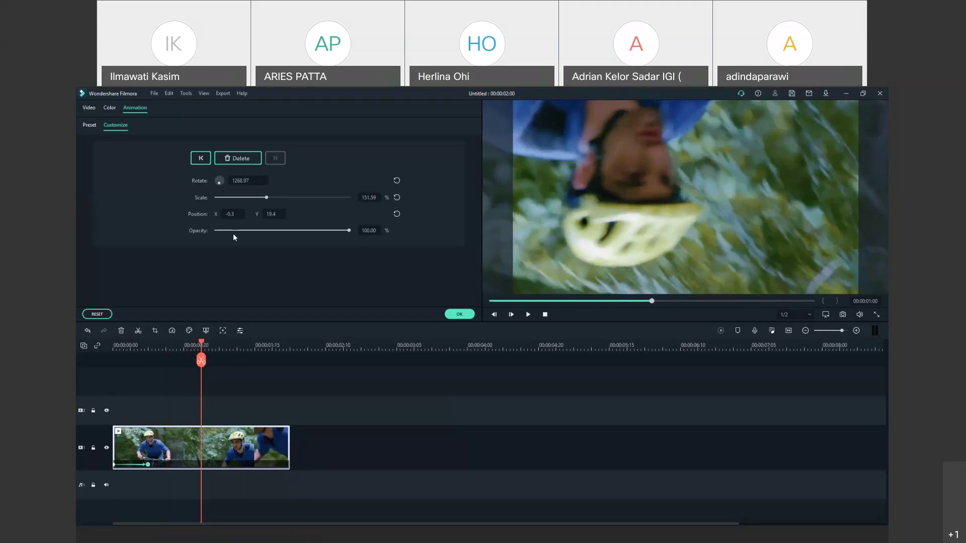
pyautogui.moveTo(266, 198); pyautogui.dragTo(243, 202)
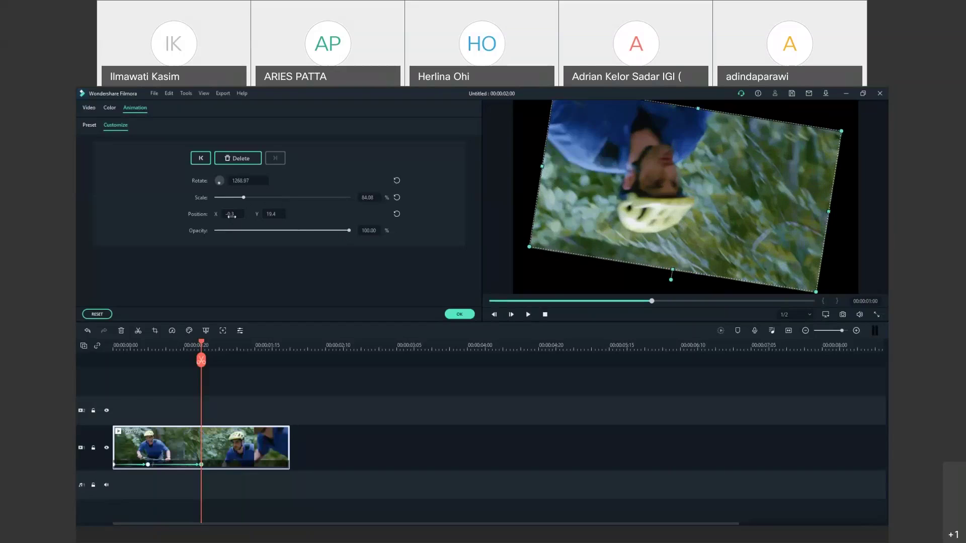
# Set the third keyframe's position to about X -131, Y 18 and opacity to about 96%, and apply the animation.
pyautogui.moveTo(685, 196); pyautogui.dragTo(759, 284)
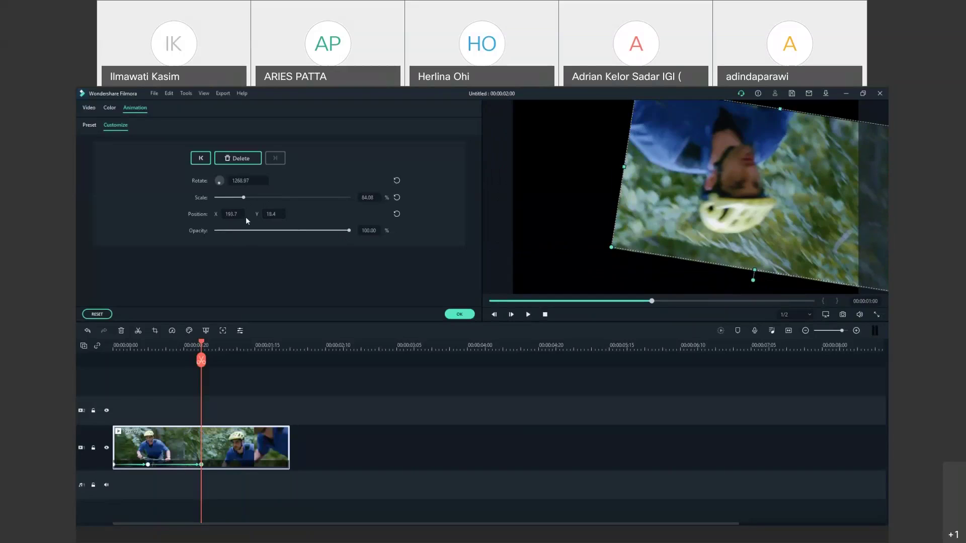
pyautogui.moveTo(236, 217); pyautogui.dragTo(230, 217)
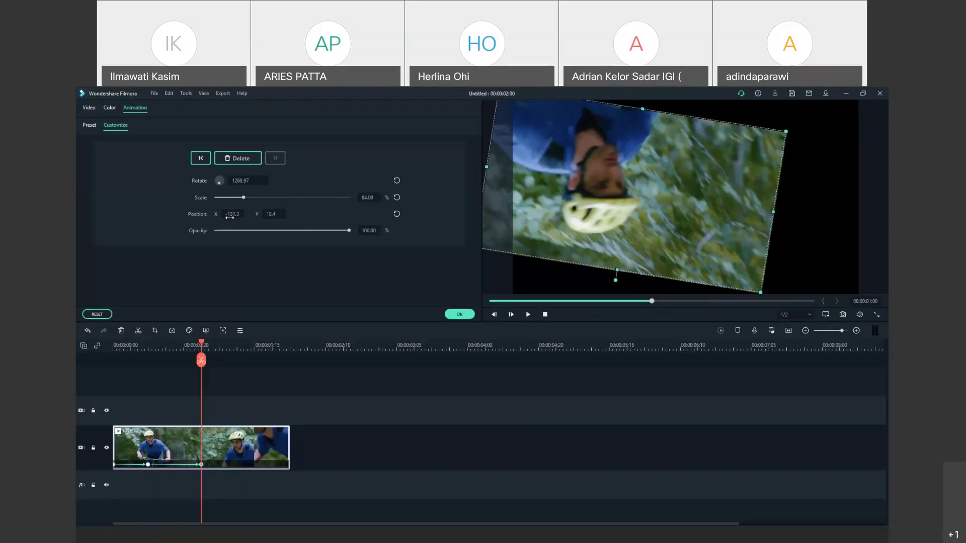
pyautogui.moveTo(349, 231)
pyautogui.mouseDown()
pyautogui.moveTo(309, 231)
pyautogui.moveTo(342, 231)
pyautogui.mouseUp()
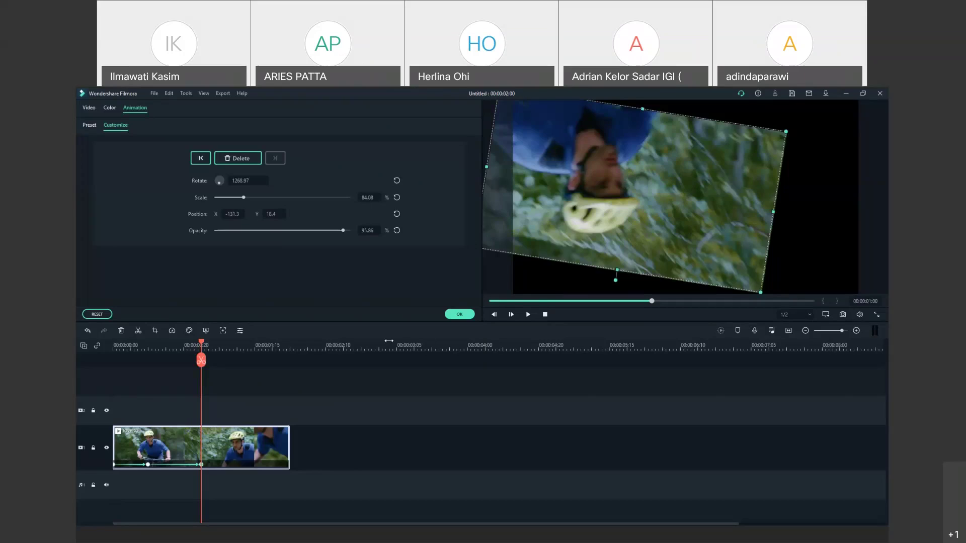
pyautogui.click(459, 314)
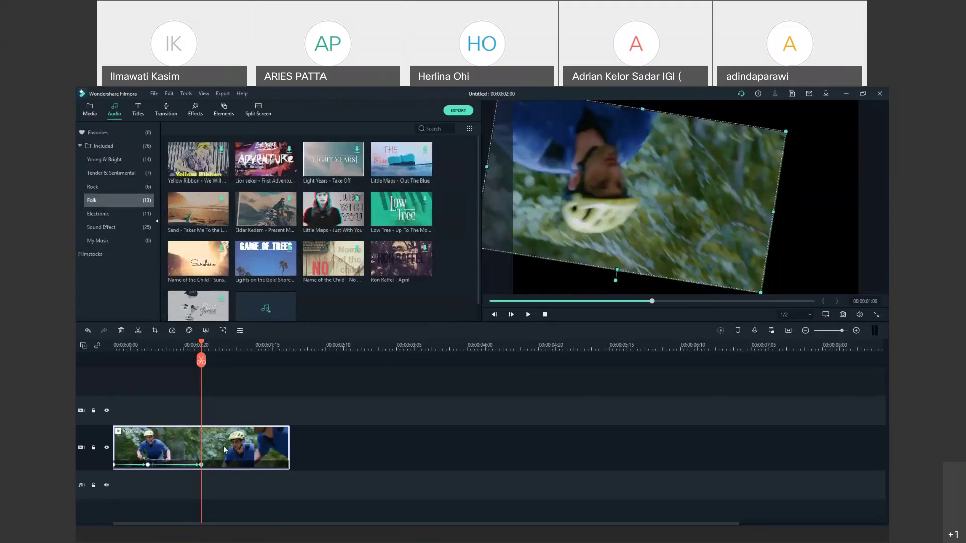
# Delete the animated cyclist clip and place the Travel 01 sample video at the start of the second video track.
pyautogui.press('Delete')
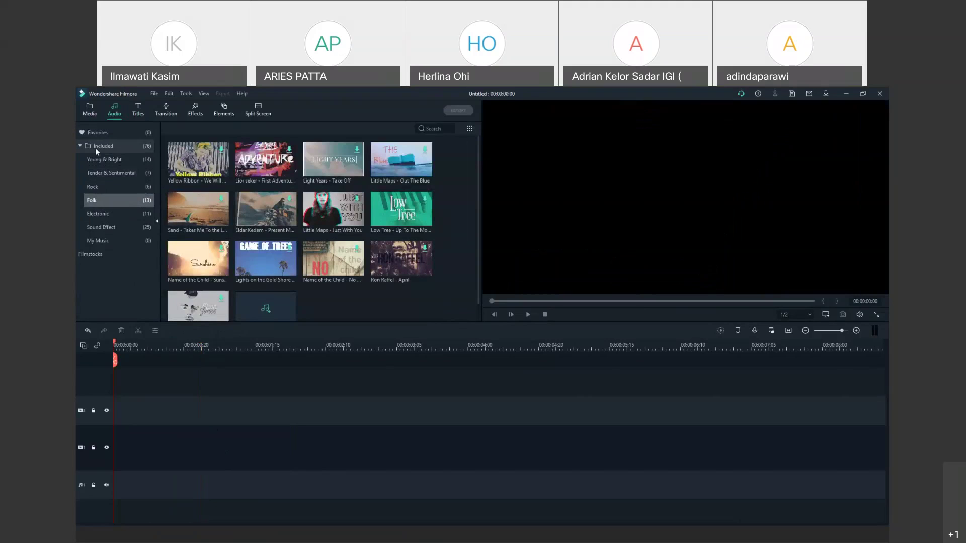
pyautogui.click(91, 109)
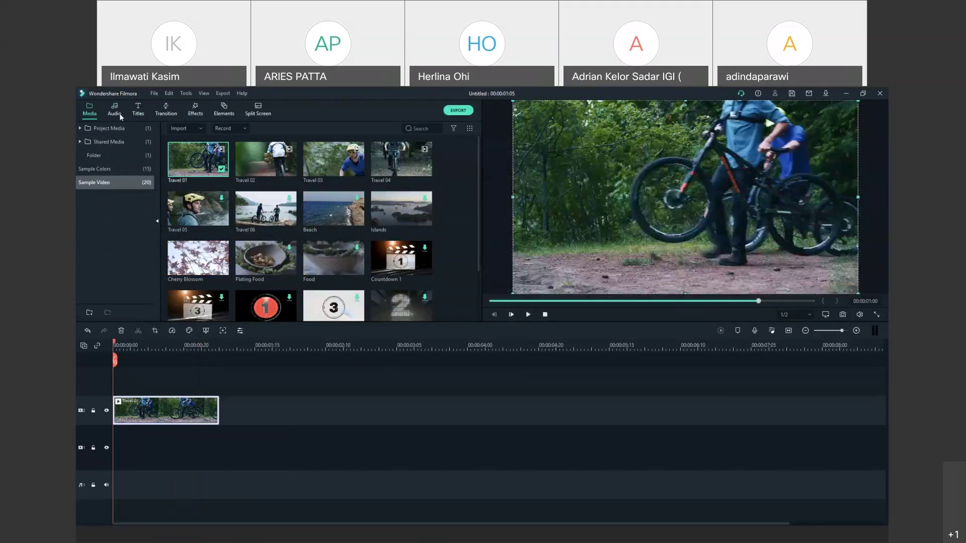
pyautogui.click(119, 114)
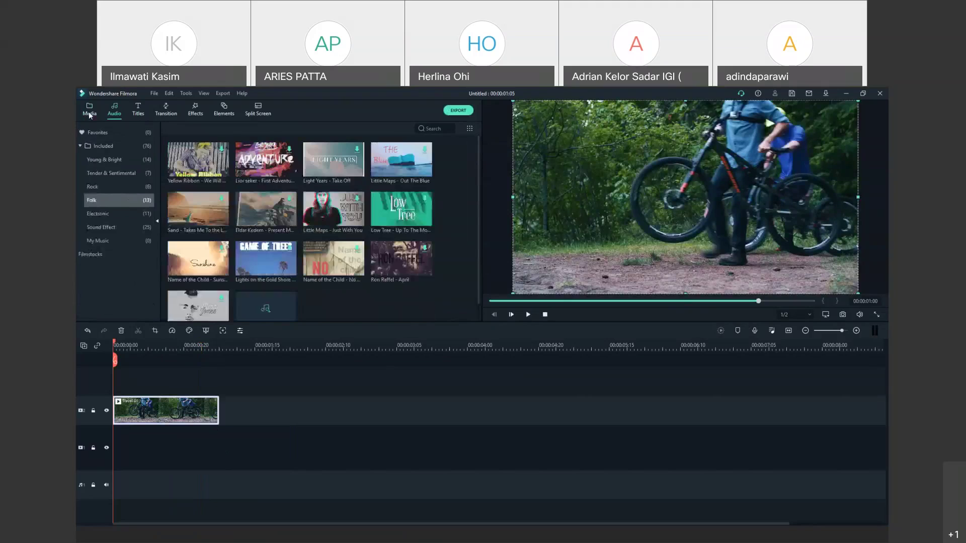
# Import the Tin_Spirit audio file from the Sound No CopyRight folder on the D: drive into the project media.
pyautogui.click(89, 111)
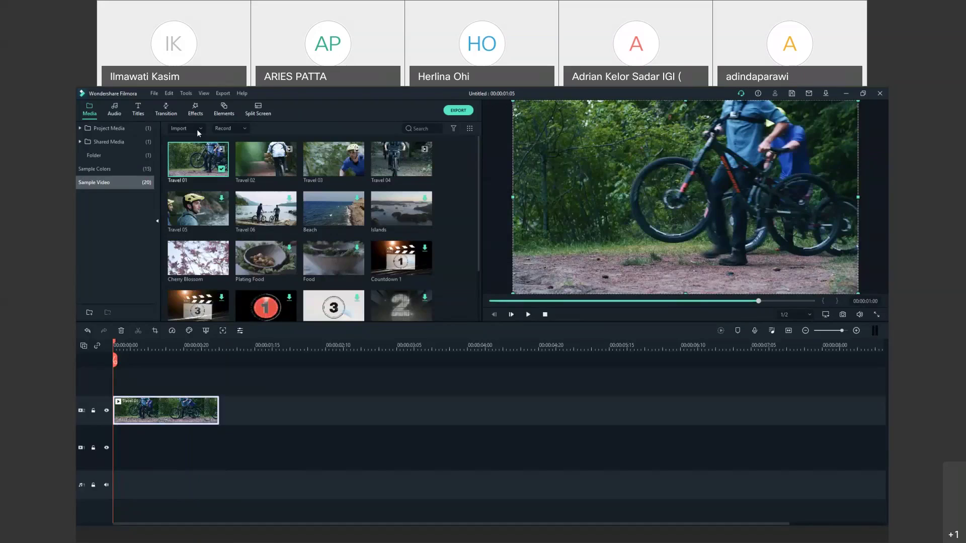
pyautogui.click(198, 129)
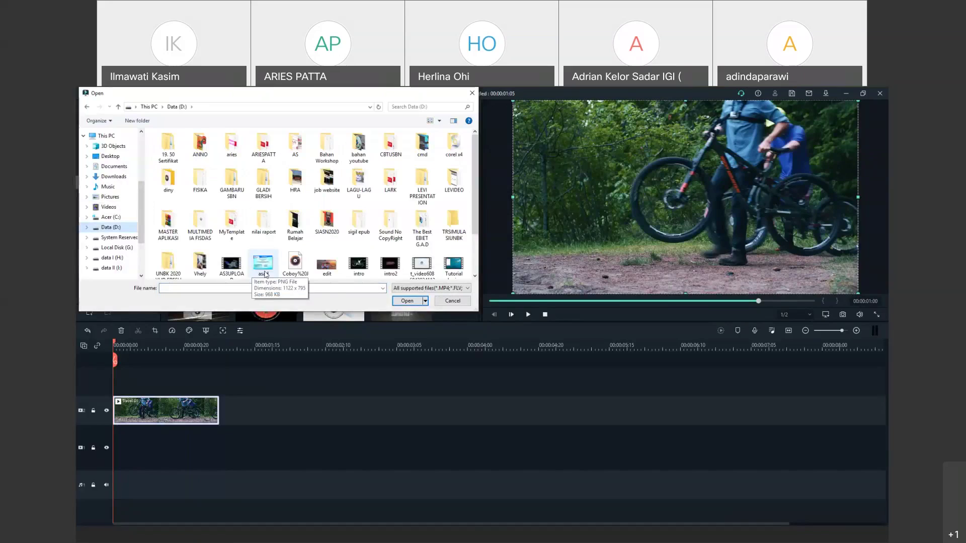
pyautogui.doubleClick(390, 221)
pyautogui.click(211, 190)
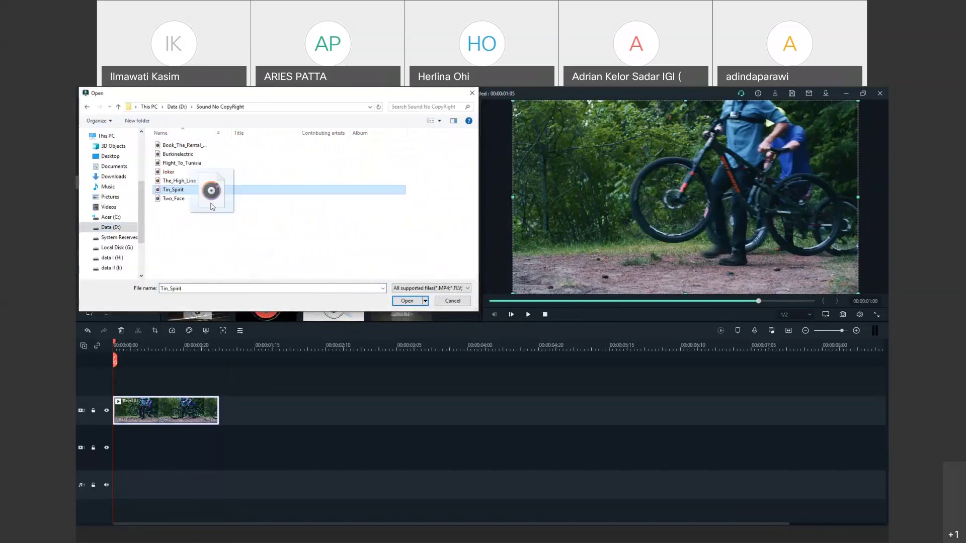
pyautogui.click(407, 301)
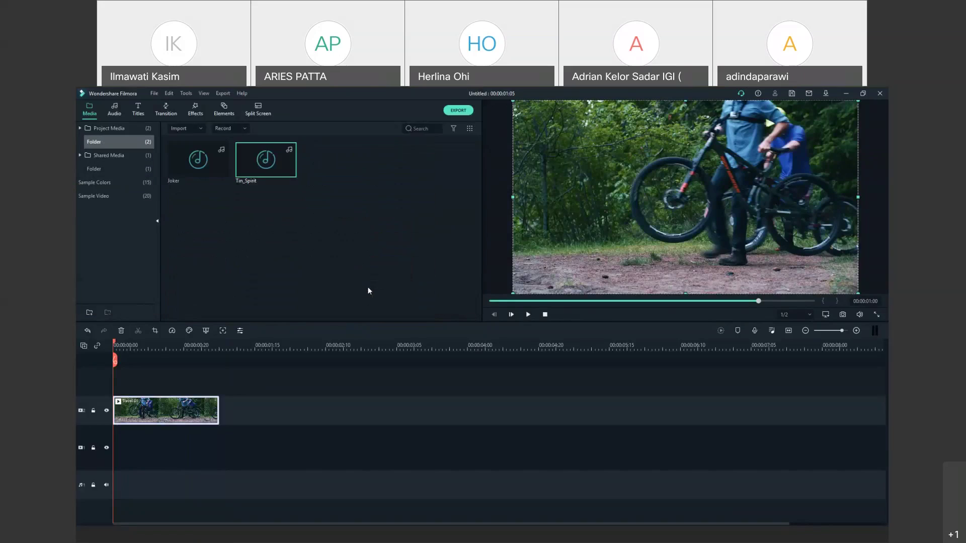
# Place the Joker audio file from the project media at the start of the audio track.
pyautogui.click(227, 215)
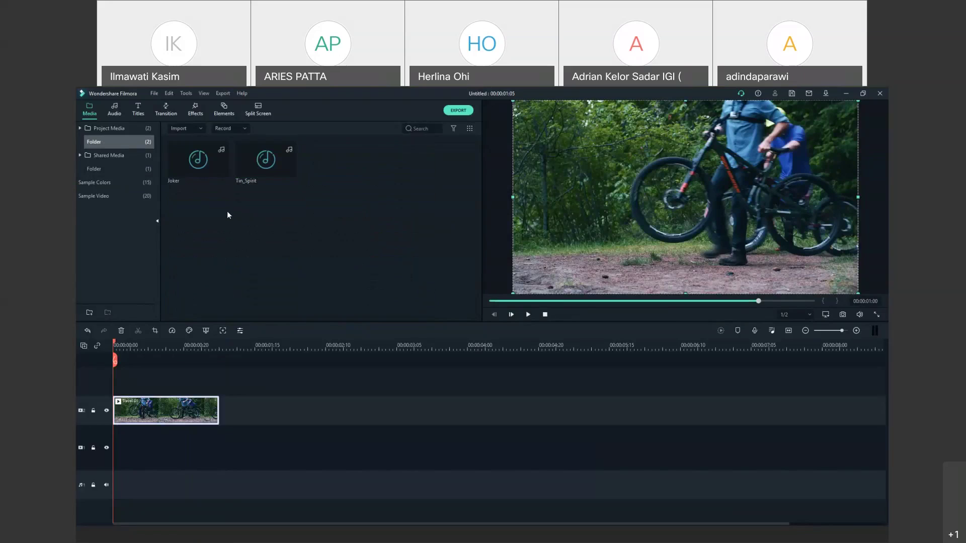
pyautogui.moveTo(193, 169)
pyautogui.moveTo(193, 169); pyautogui.dragTo(109, 450)
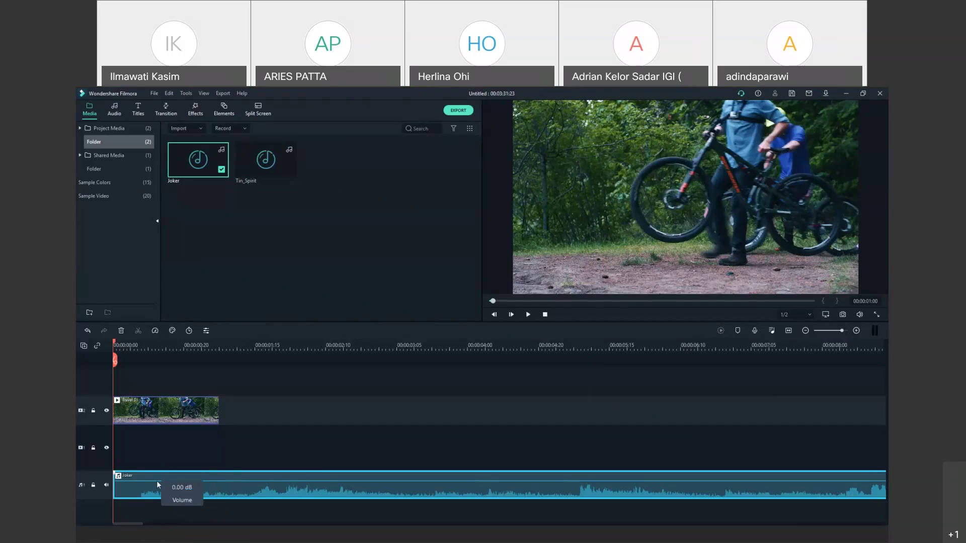
# Adjust the Joker audio clip's volume in its audio settings to about -0.96 dB.
pyautogui.moveTo(156, 483); pyautogui.dragTo(162, 481)
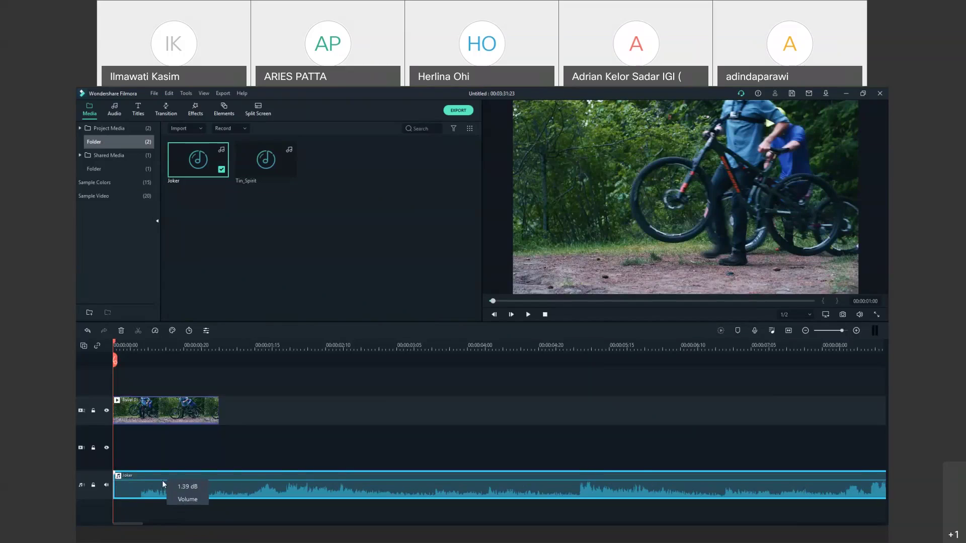
pyautogui.doubleClick(162, 481)
pyautogui.moveTo(100, 187); pyautogui.dragTo(99, 206)
pyautogui.moveTo(100, 206); pyautogui.dragTo(101, 196)
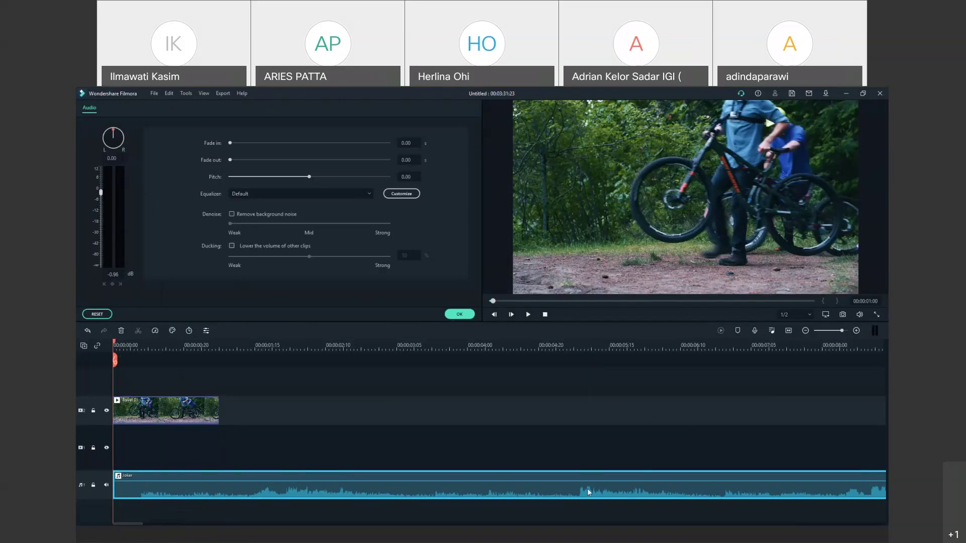
# Reposition the Travel 01 clip on its track to start at about 00:00:00:14, previewing the playback along the way.
pyautogui.click(119, 345)
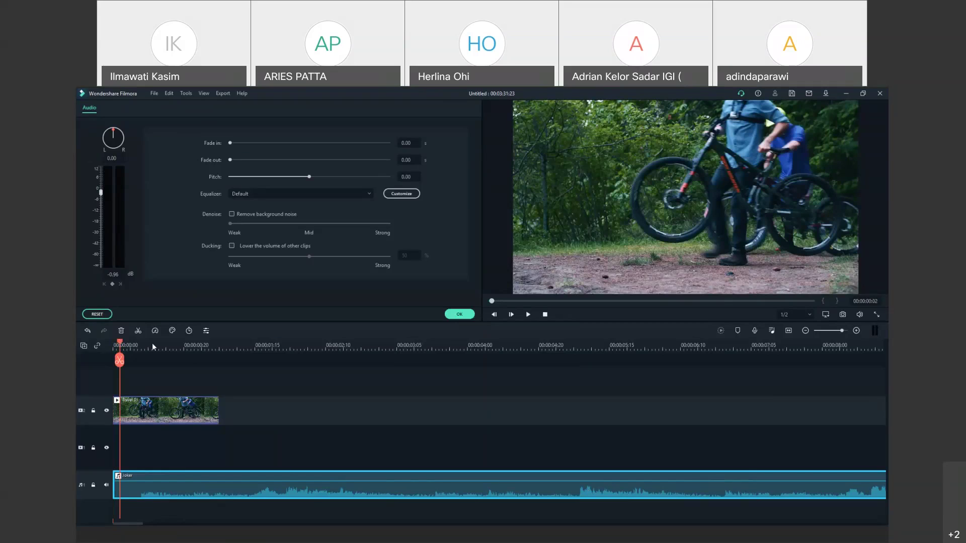
pyautogui.click(216, 349)
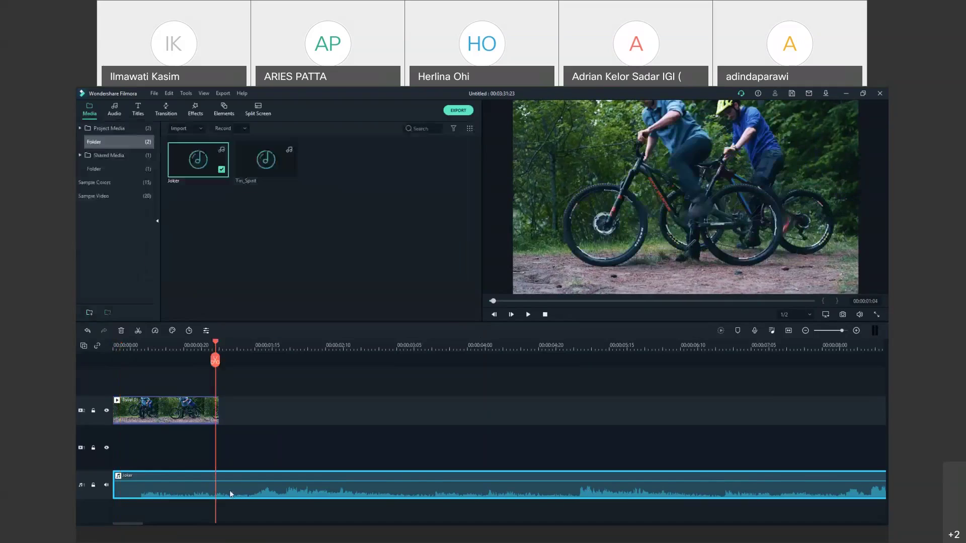
pyautogui.moveTo(185, 415); pyautogui.dragTo(291, 415)
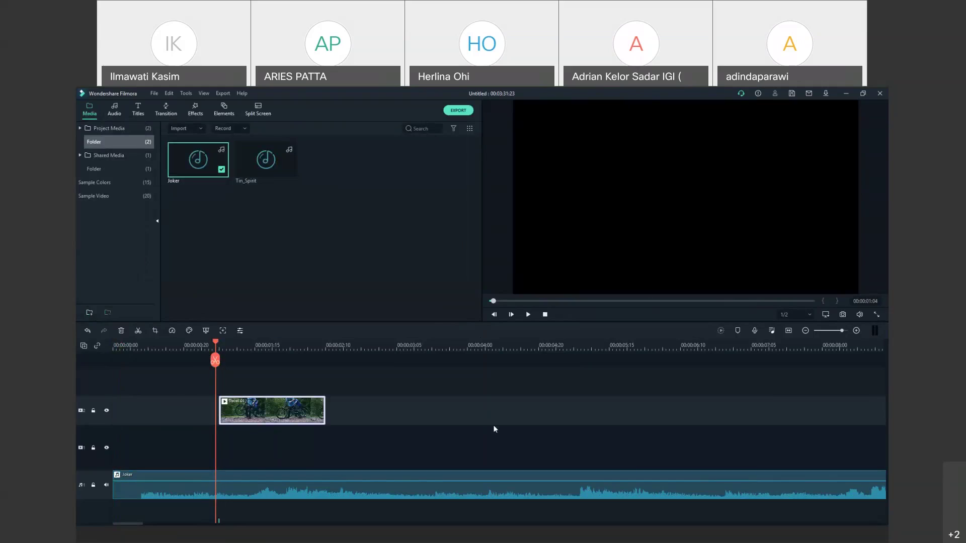
pyautogui.moveTo(297, 414); pyautogui.dragTo(352, 413)
pyautogui.click(528, 315)
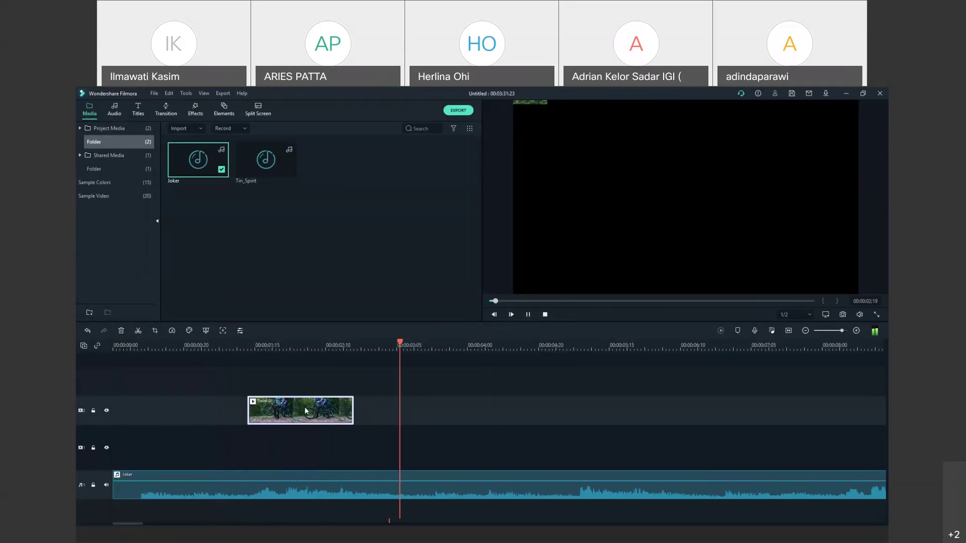
pyautogui.click(545, 314)
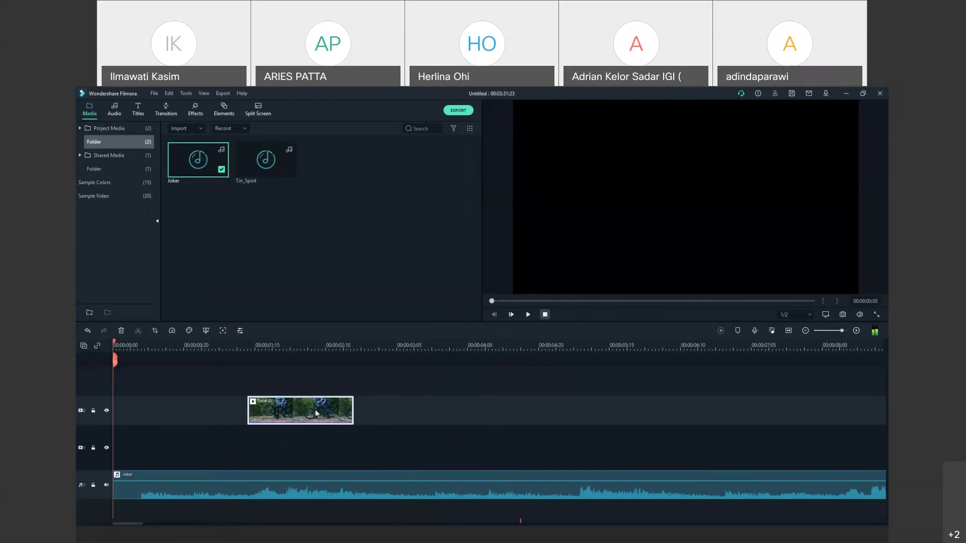
pyautogui.moveTo(210, 426)
pyautogui.mouseDown()
pyautogui.moveTo(173, 420)
pyautogui.moveTo(199, 421)
pyautogui.mouseUp()
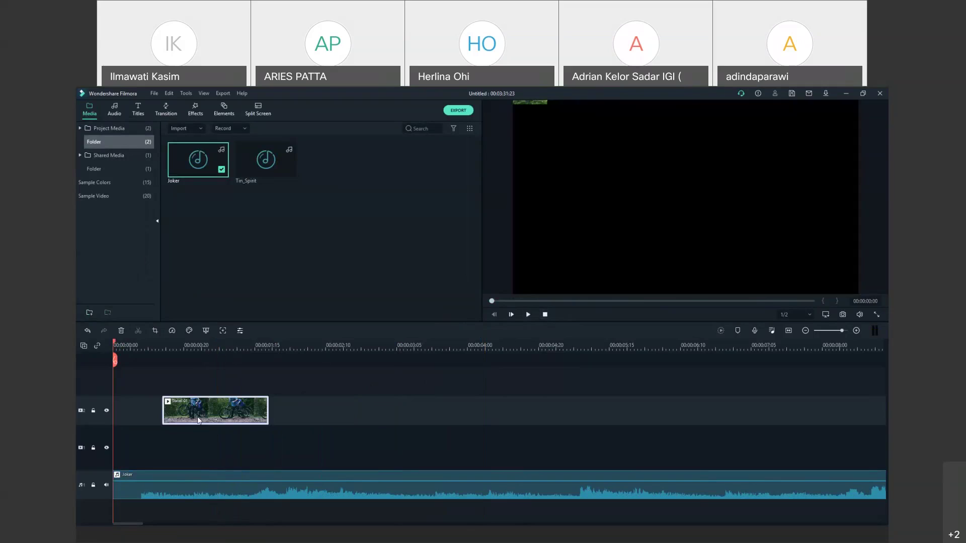
# Lower the Joker clip's volume directly on the timeline to about -1.50 dB.
pyautogui.moveTo(190, 481); pyautogui.dragTo(218, 461)
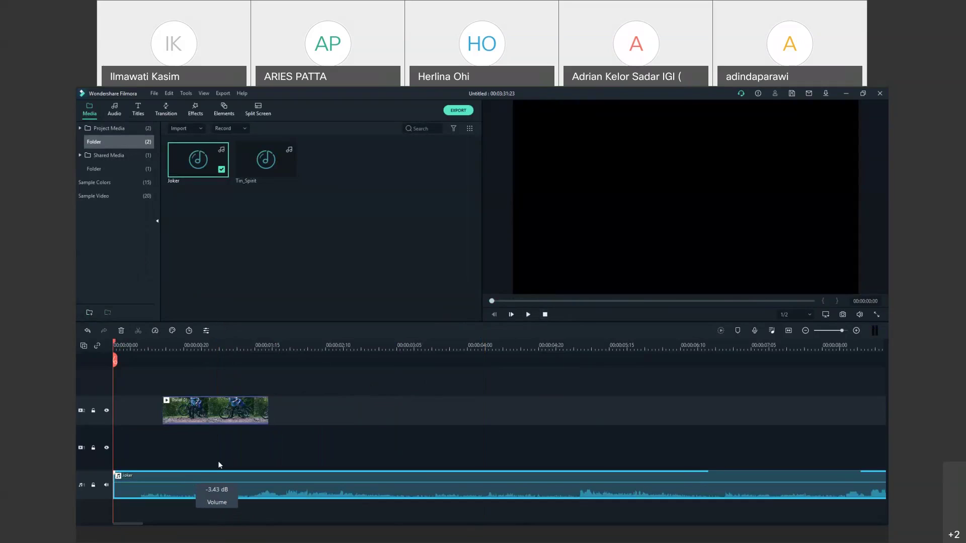
pyautogui.click(223, 414)
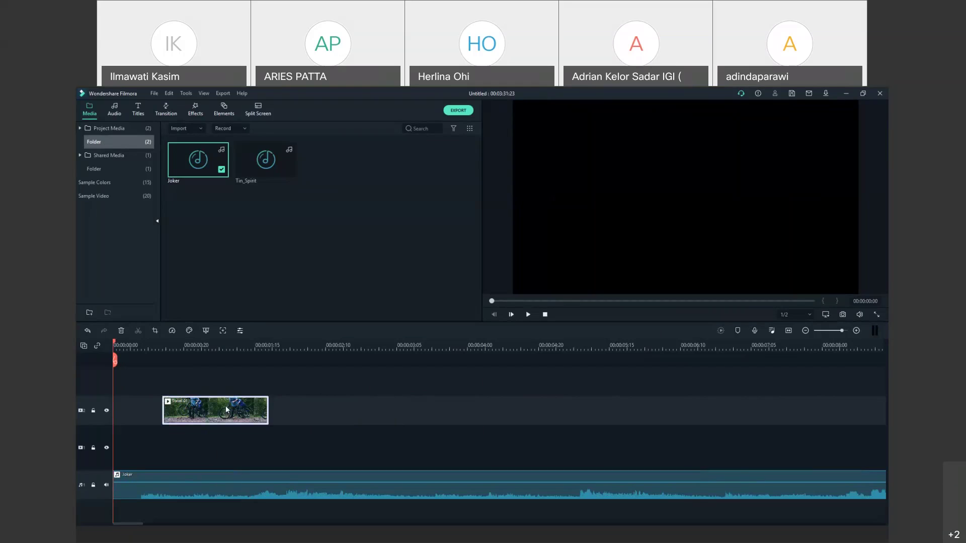
pyautogui.click(212, 482)
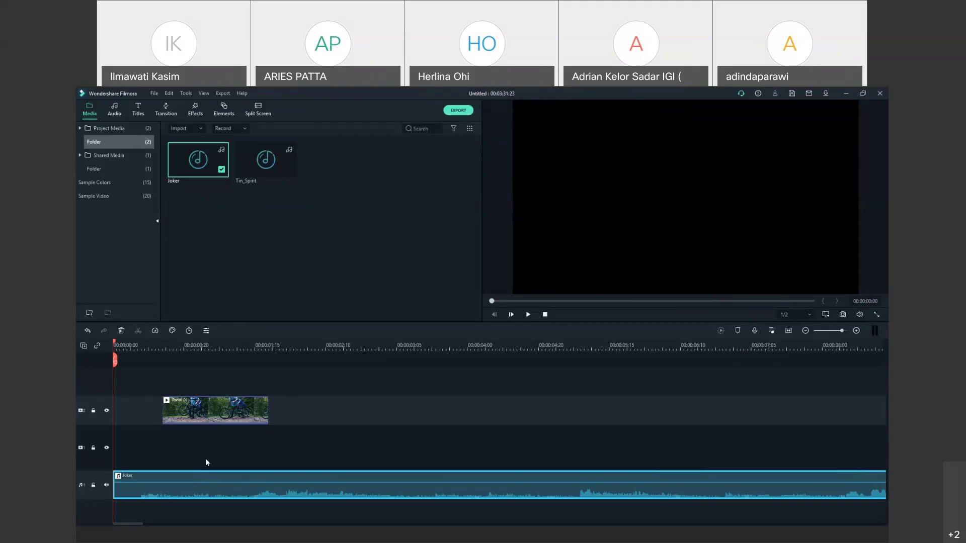
pyautogui.moveTo(208, 482); pyautogui.dragTo(212, 482)
pyautogui.moveTo(210, 484); pyautogui.dragTo(211, 482)
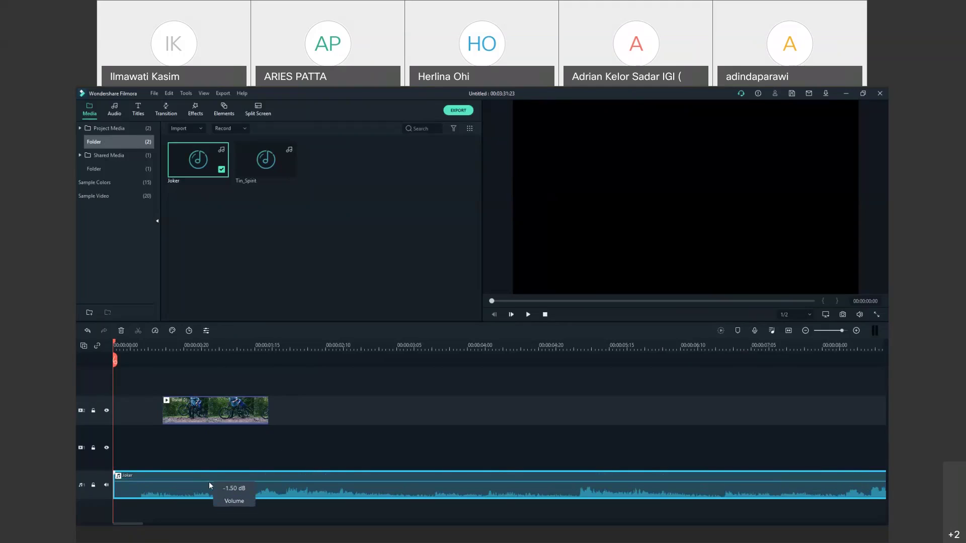
# Split the Travel 01 clip on the timeline at 00:00:01:08.
pyautogui.click(230, 343)
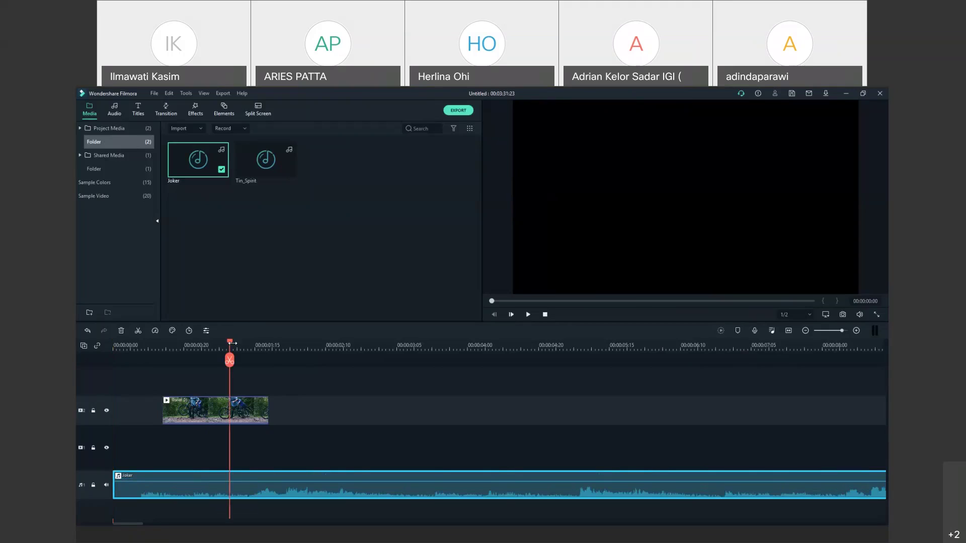
pyautogui.click(240, 410)
pyautogui.click(230, 361)
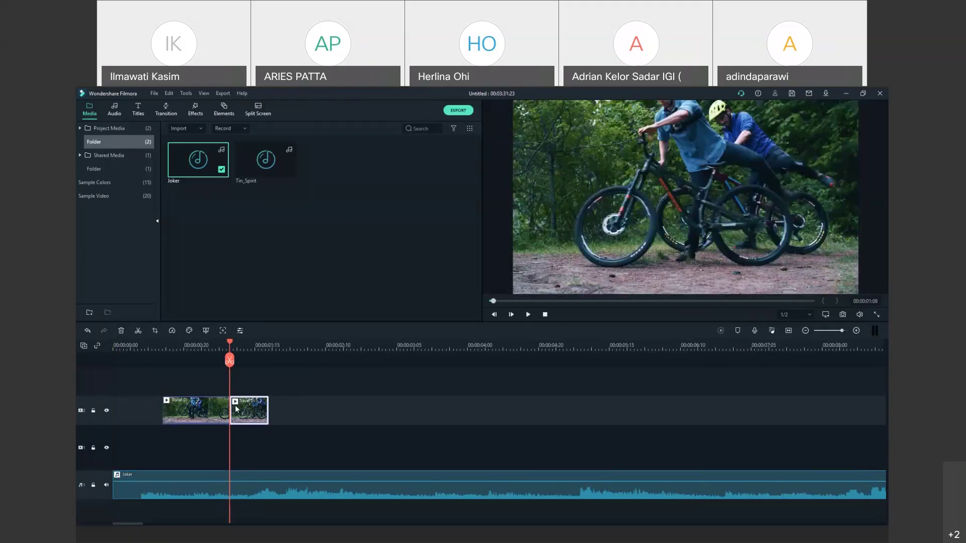
pyautogui.click(175, 411)
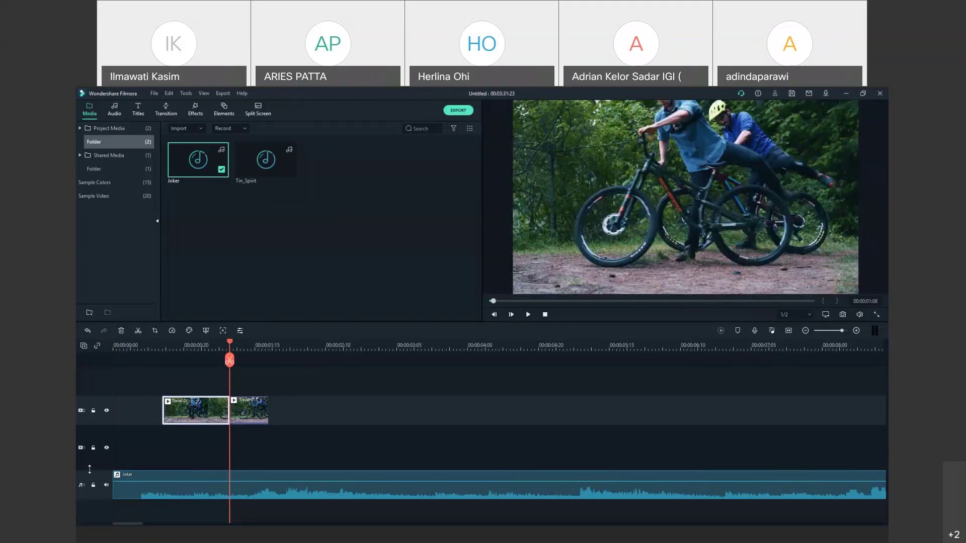
pyautogui.click(263, 422)
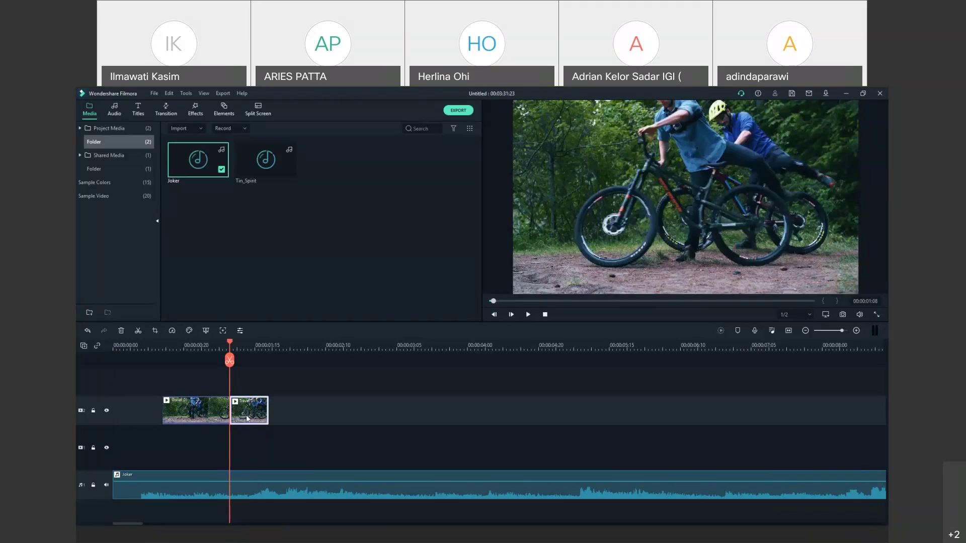
pyautogui.click(195, 416)
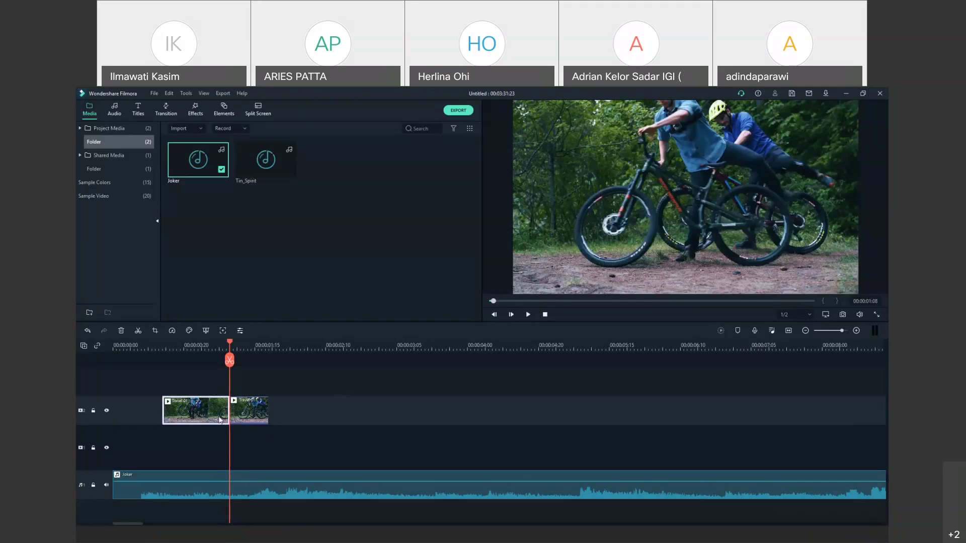
pyautogui.click(249, 411)
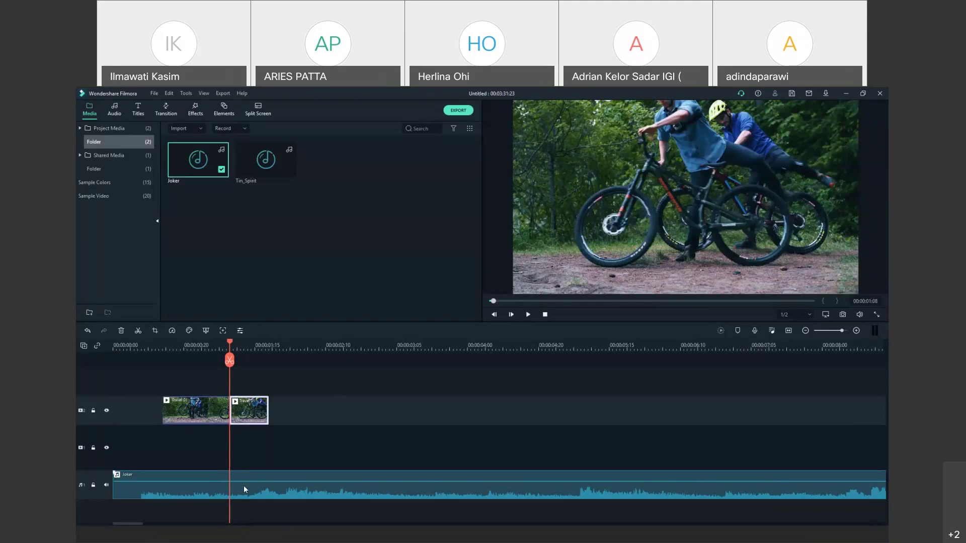
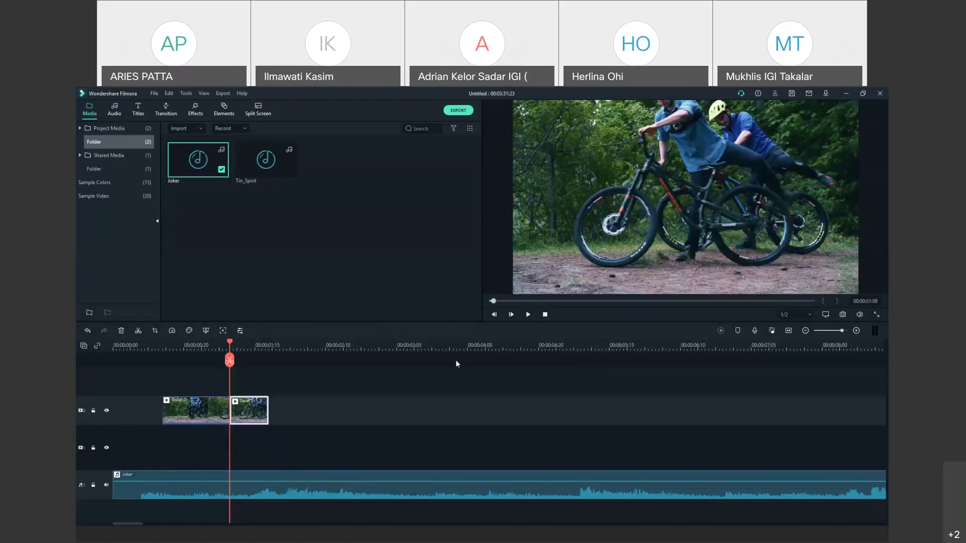
# Move both Travel 01 pieces back to back to the start of the first video track and delete the Joker audio clip.
pyautogui.click(214, 417)
pyautogui.press('Home')
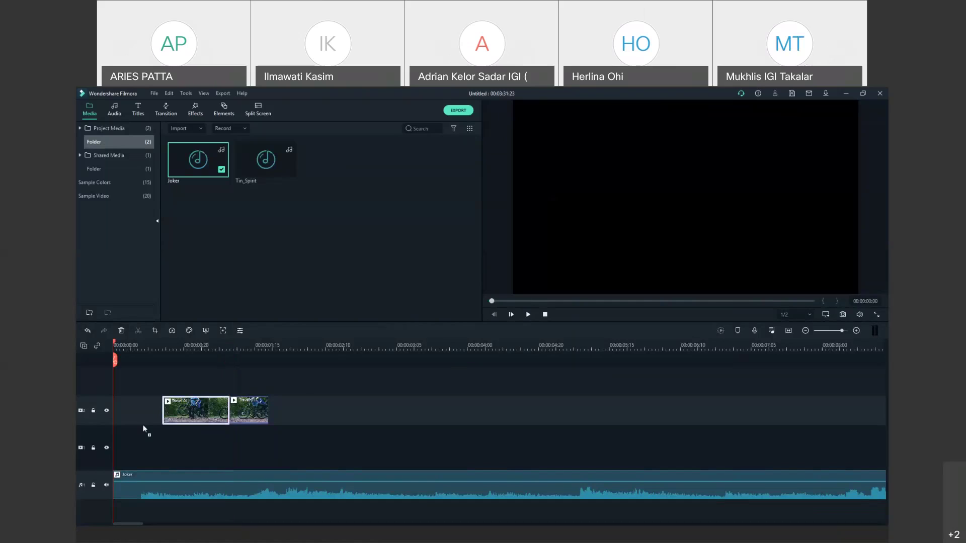
pyautogui.moveTo(143, 427); pyautogui.dragTo(146, 433)
pyautogui.moveTo(254, 410); pyautogui.dragTo(217, 480)
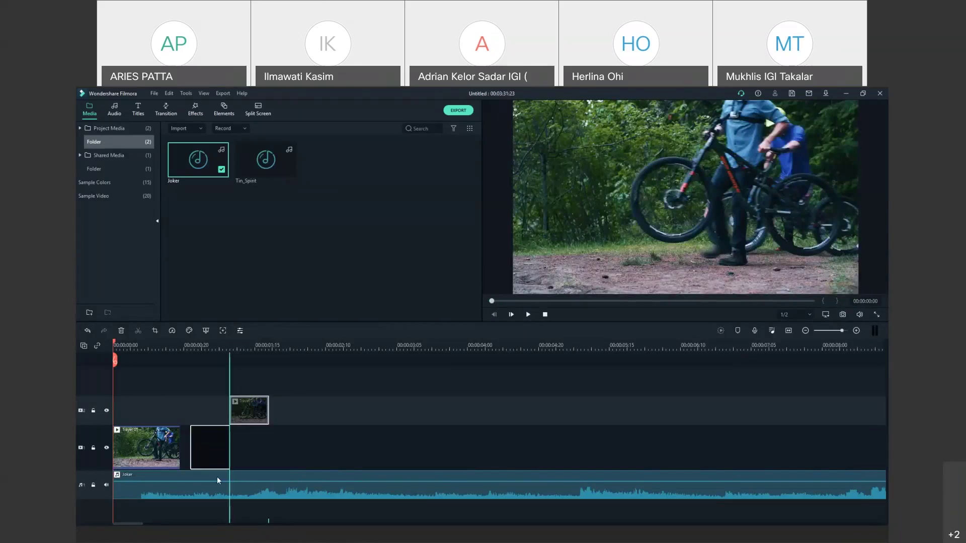
pyautogui.moveTo(216, 475); pyautogui.dragTo(222, 482)
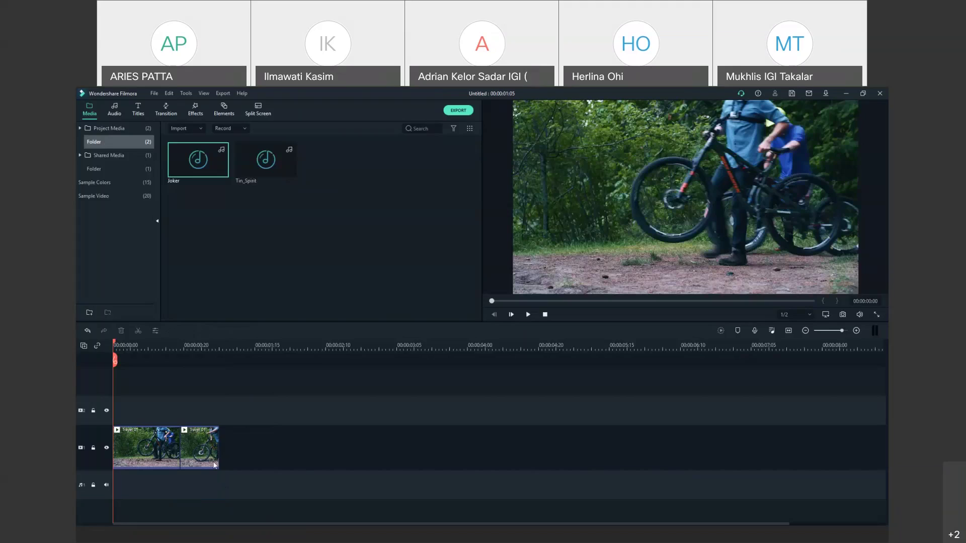
pyautogui.click(151, 442)
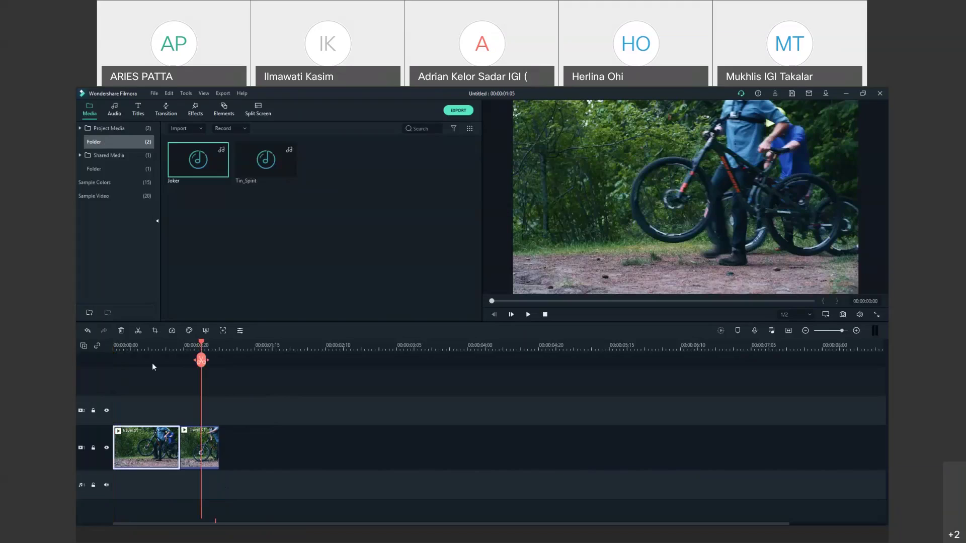
pyautogui.click(122, 369)
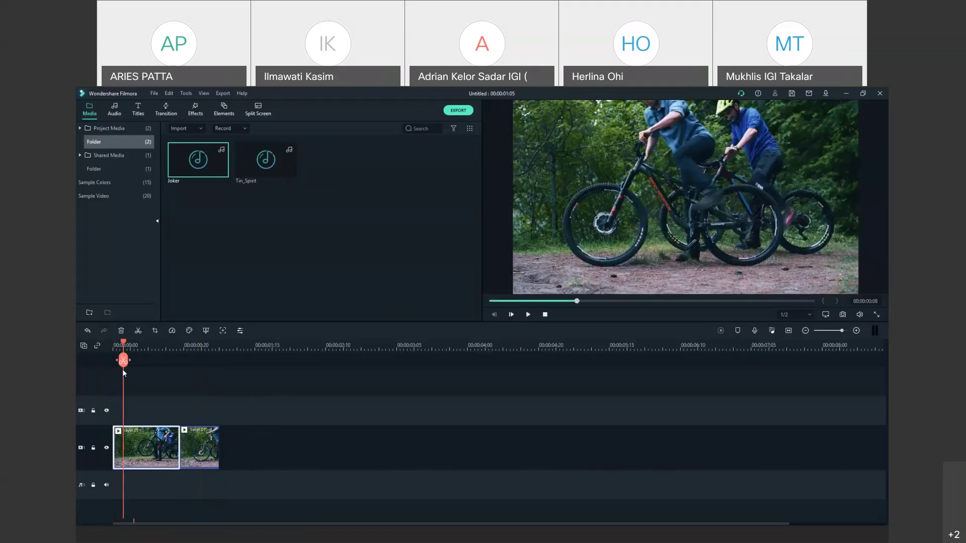
pyautogui.press('Home')
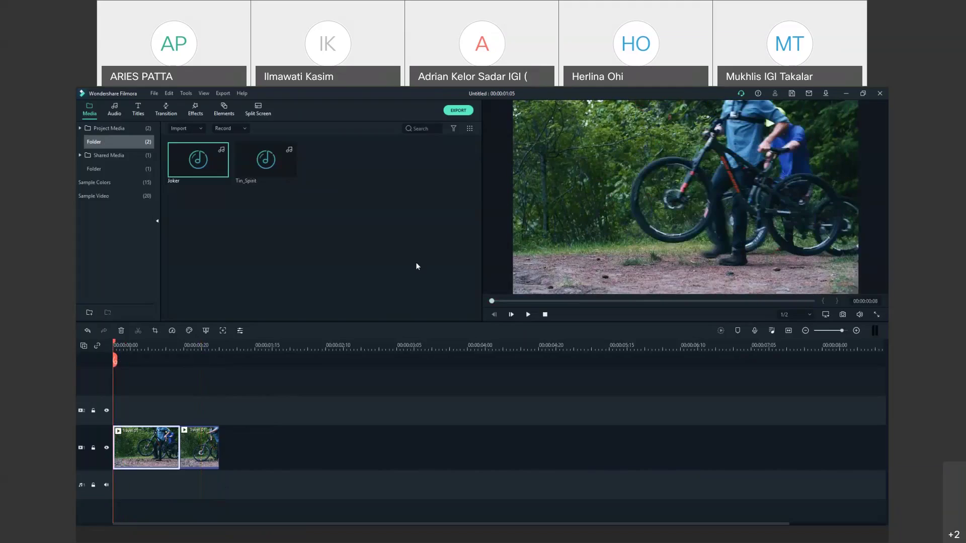
# Open the MP4 export settings for the local export and set the video resolution to 1280x720.
pyautogui.click(458, 110)
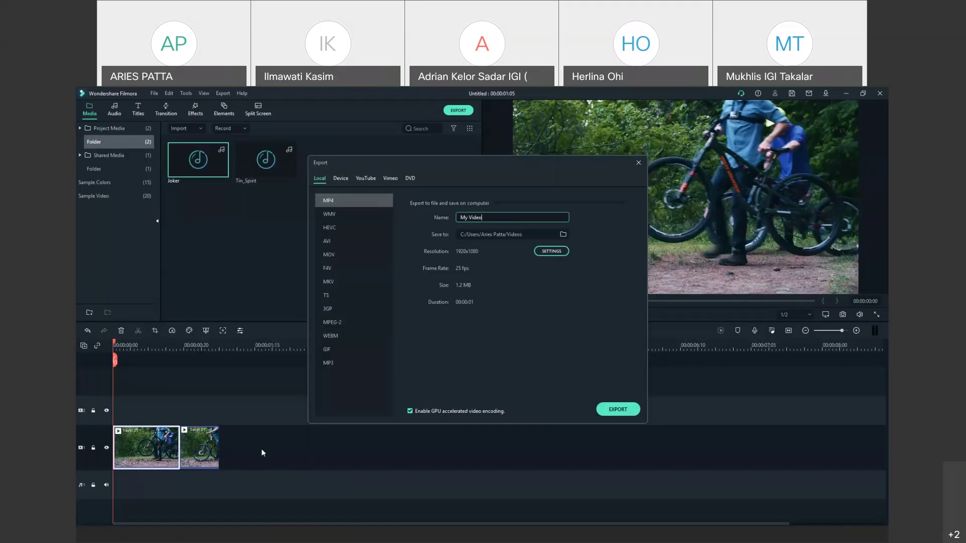
pyautogui.click(563, 253)
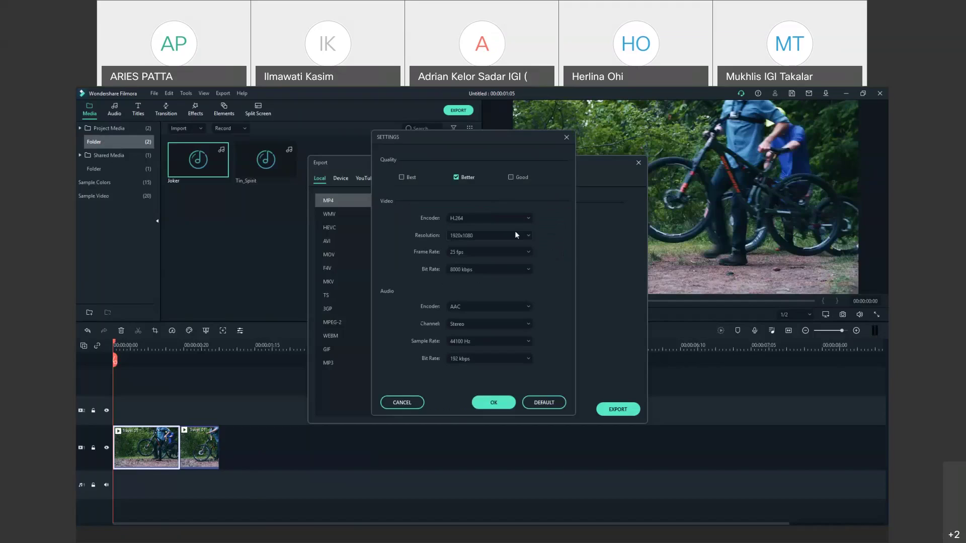
pyautogui.click(528, 235)
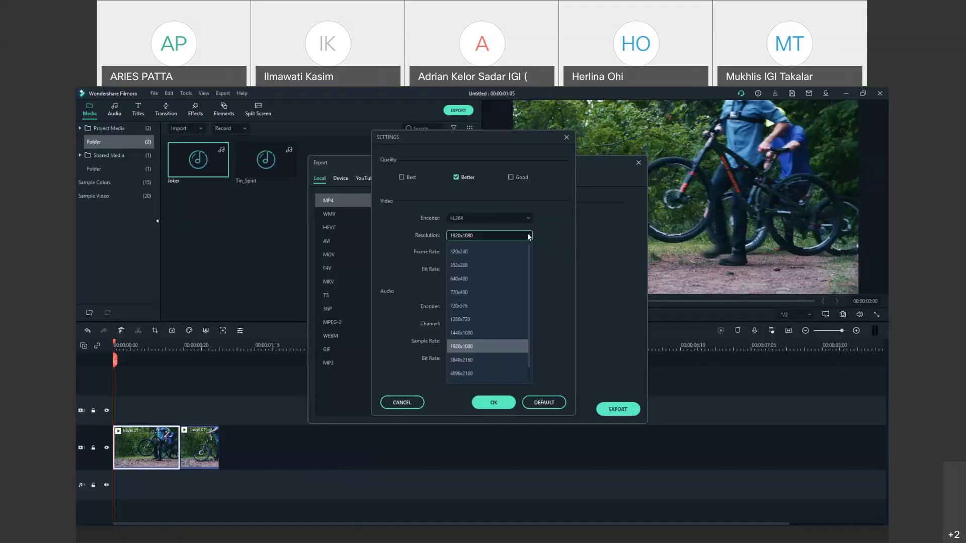
pyautogui.click(468, 320)
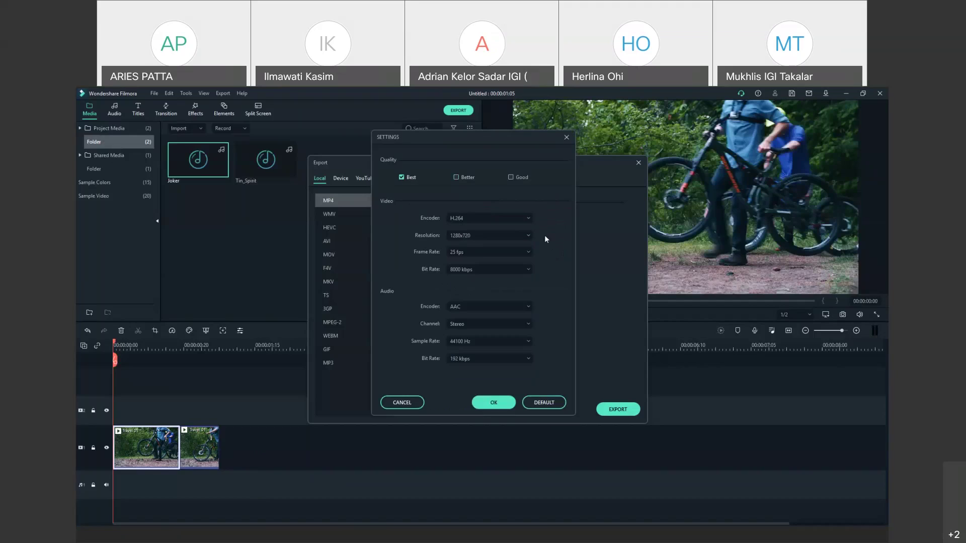
pyautogui.click(523, 236)
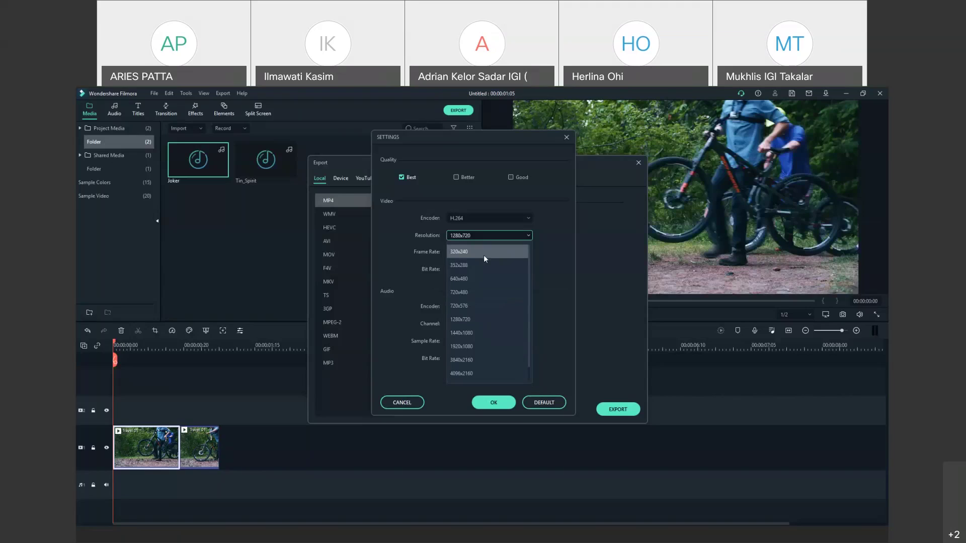
pyautogui.click(479, 318)
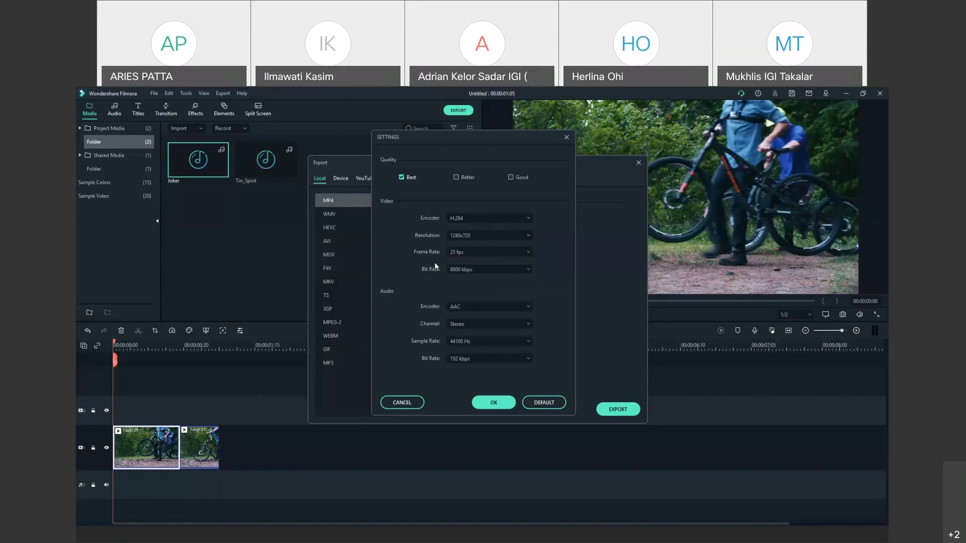
# Set the export frame rate to 23.97 fps and the video bit rate to 4000 kbps, and close the export window without exporting.
pyautogui.click(531, 252)
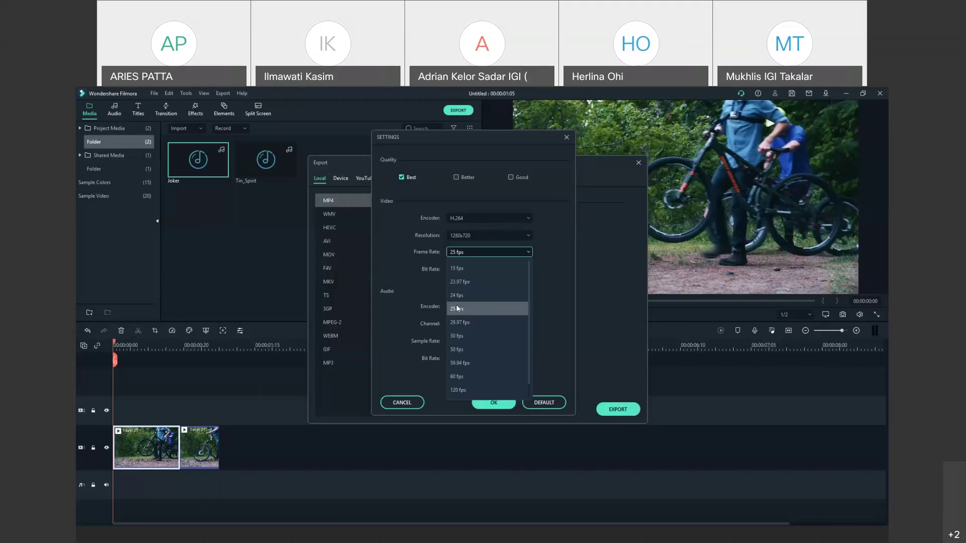
pyautogui.click(457, 282)
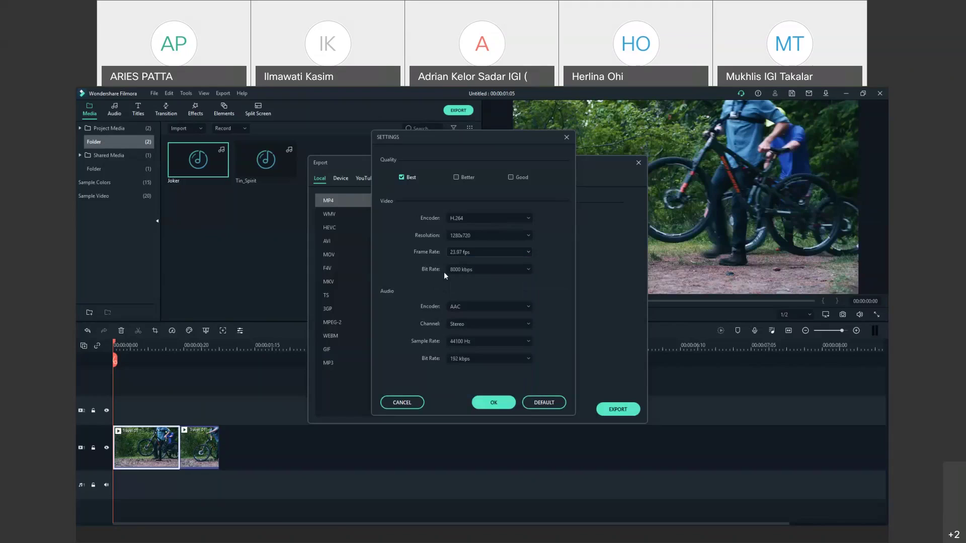
pyautogui.click(524, 270)
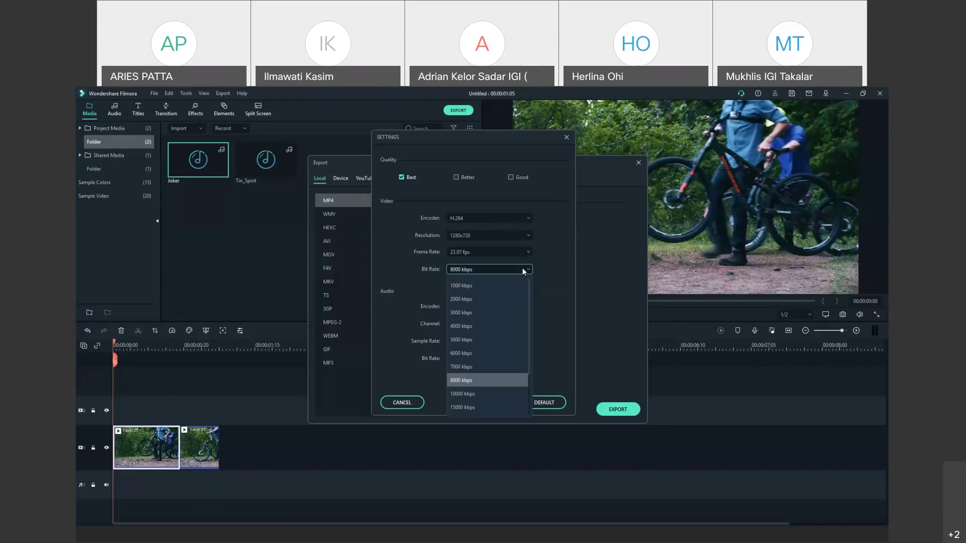
pyautogui.click(483, 326)
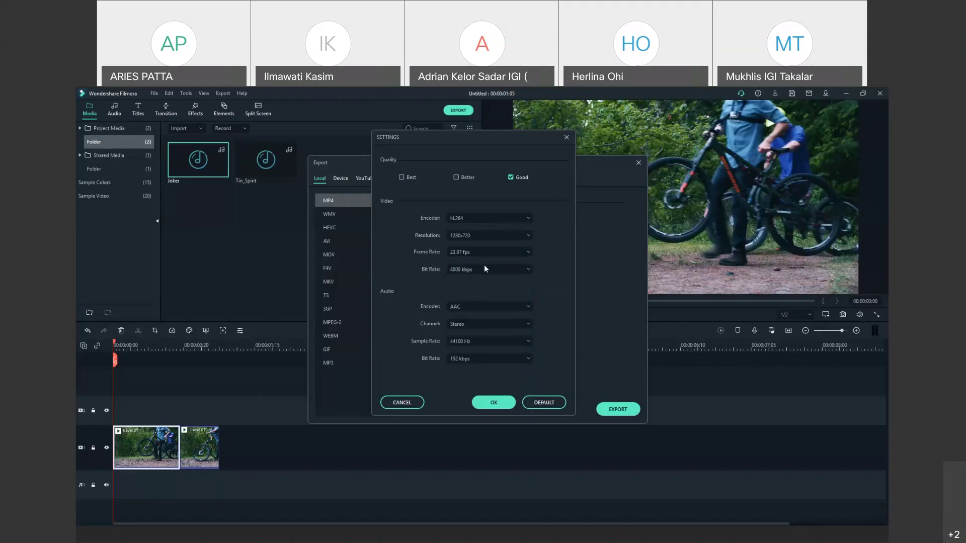
pyautogui.click(486, 404)
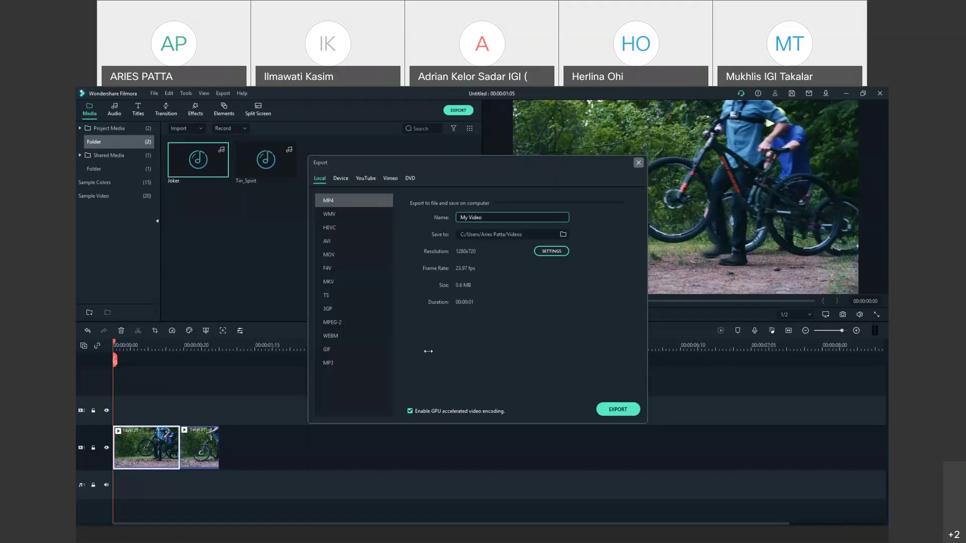
pyautogui.press('Escape')
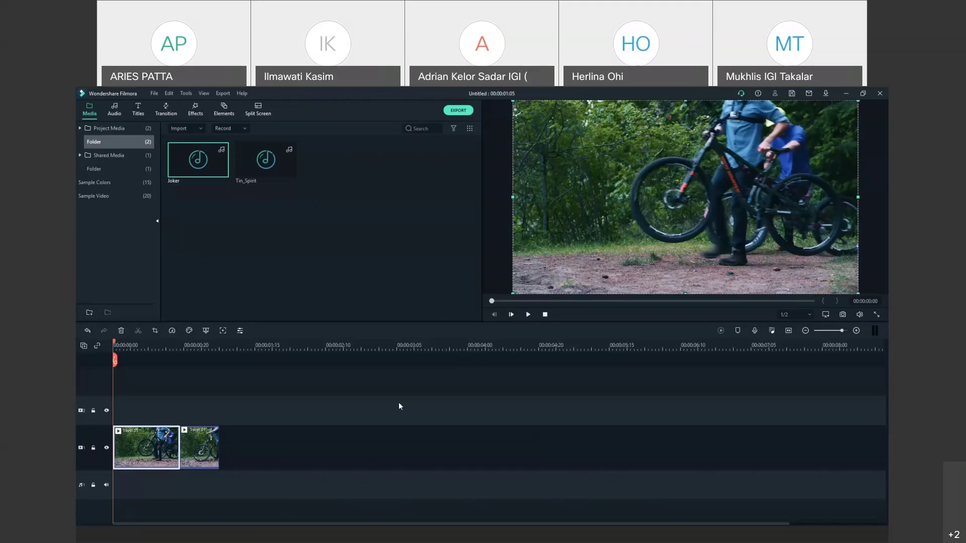
# Review the MP4 export's quality, video and audio settings again and leave without changing or exporting anything.
pyautogui.click(458, 111)
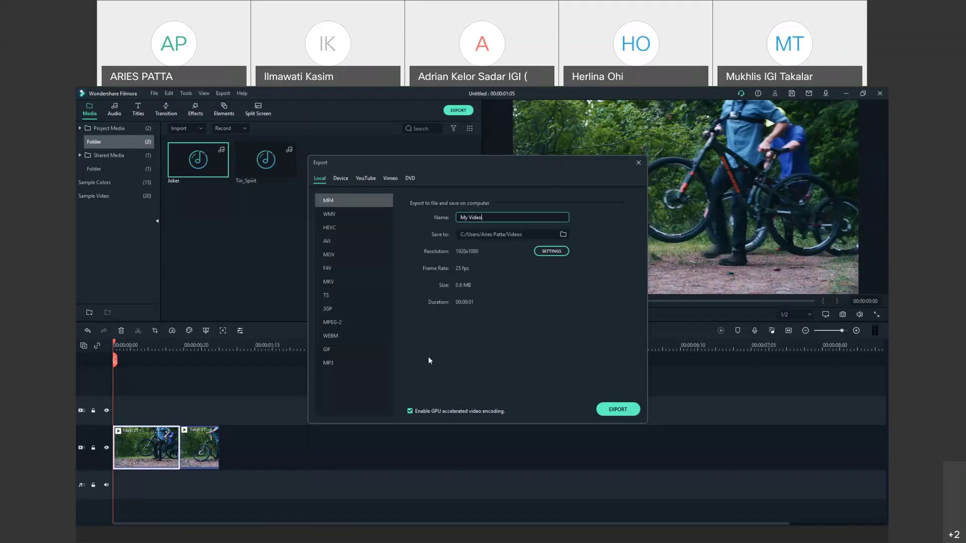
pyautogui.click(550, 250)
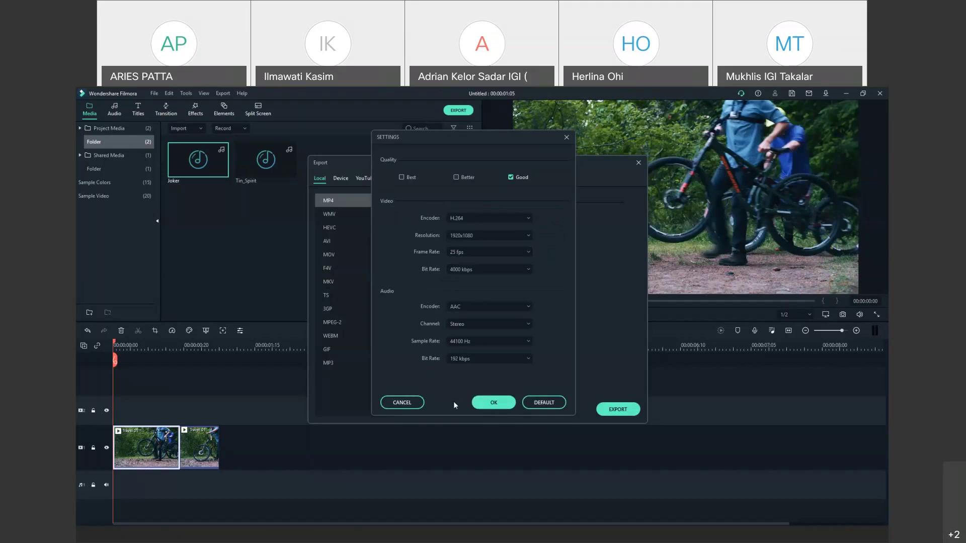
pyautogui.click(401, 403)
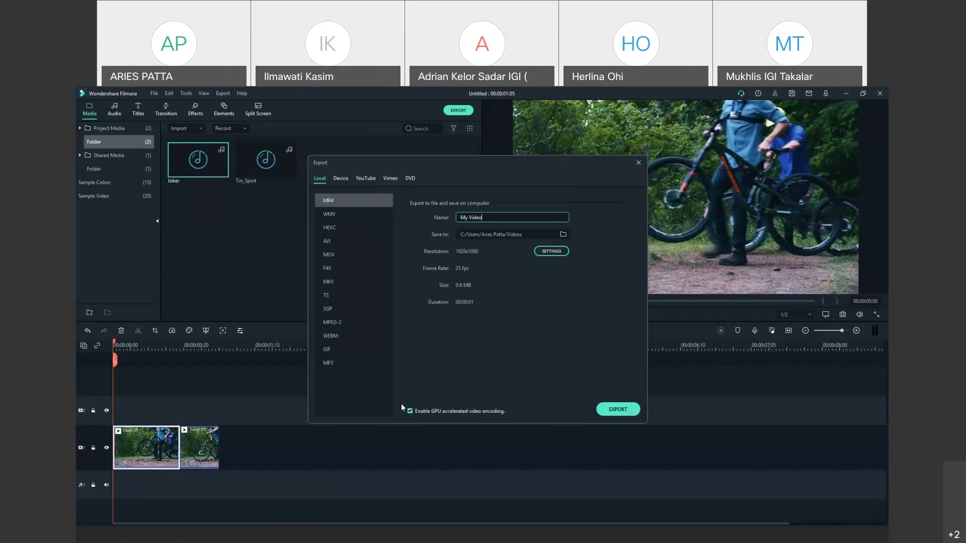
pyautogui.click(639, 163)
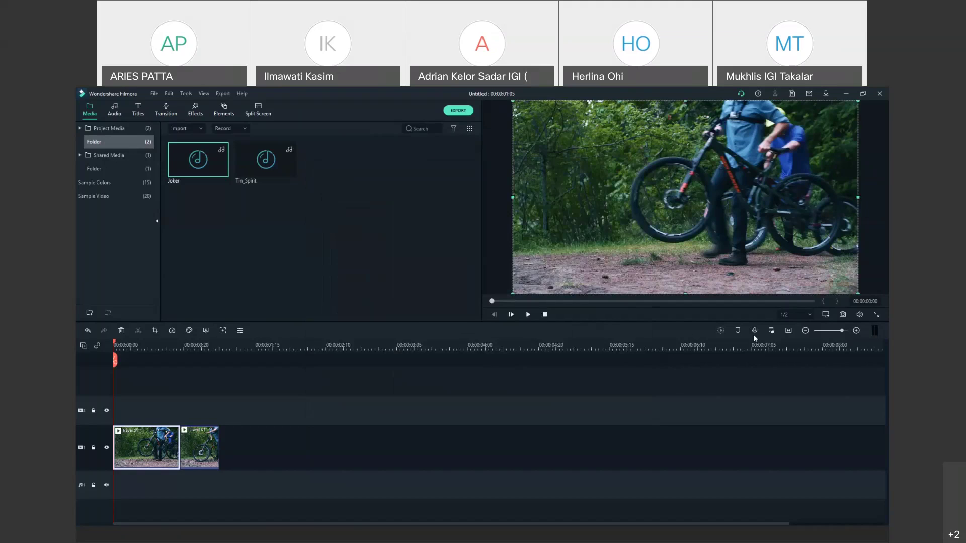